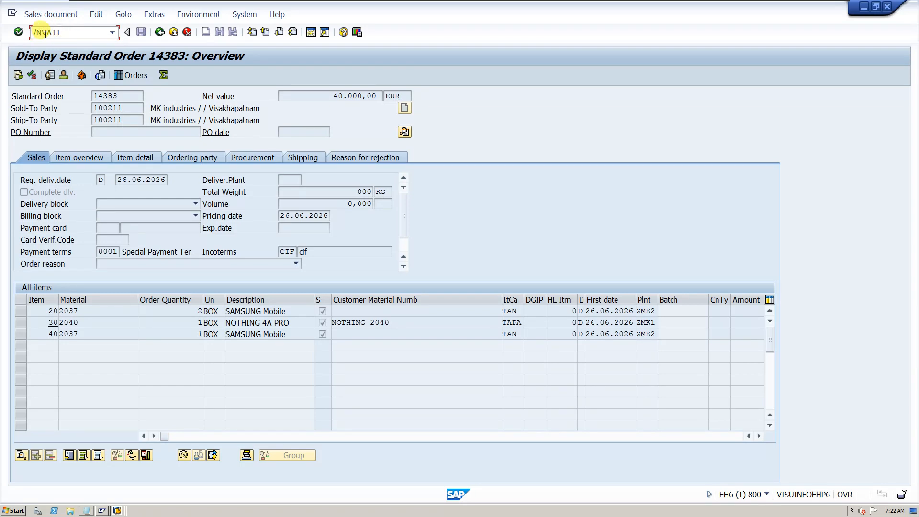
Start the create-inquiry transaction with the command /NVA11
mouse_move(45, 34)
left_mouse_down()
mouse_move(74, 32)
mouse_move(31, 33)
left_mouse_up()
left_click(45, 30)
left_click(74, 30)
key("Return")
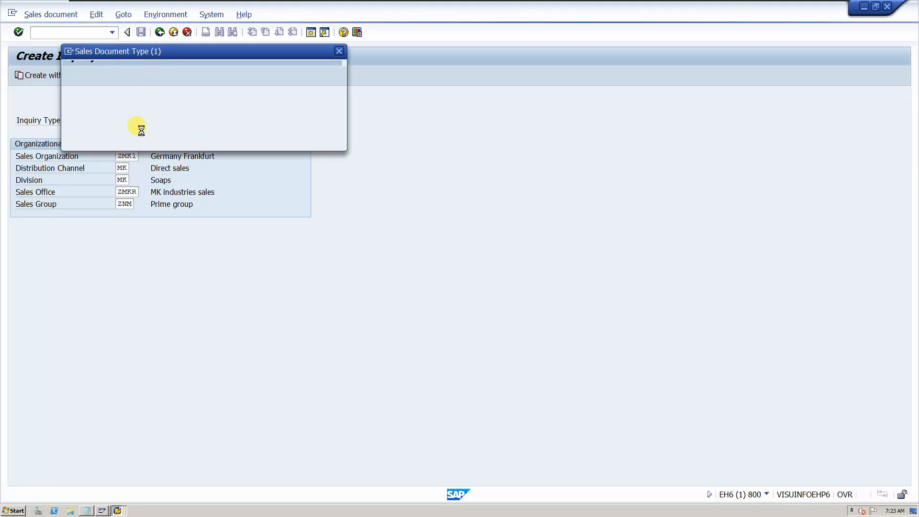
Dismiss the document type list and continue to the inquiry overview with type IN and sales organization ZMK1
left_click(341, 51)
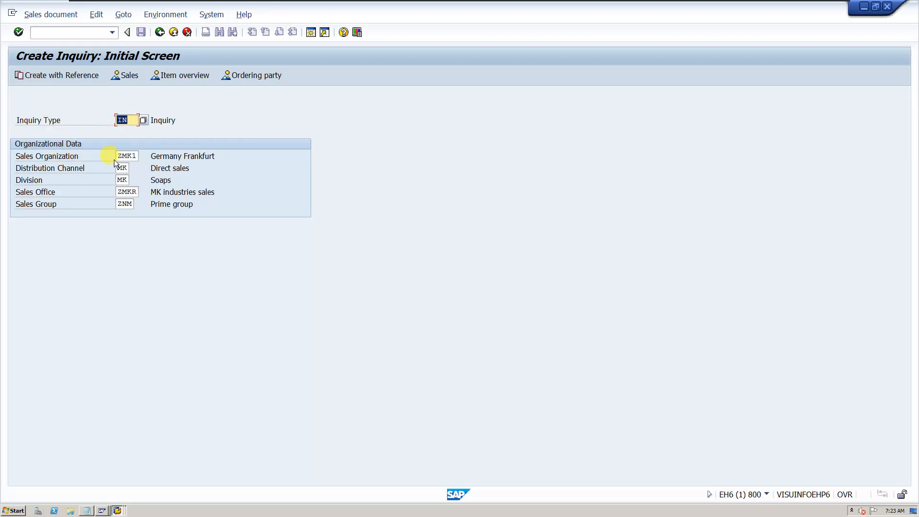
left_click_drag(134, 155, 105, 157)
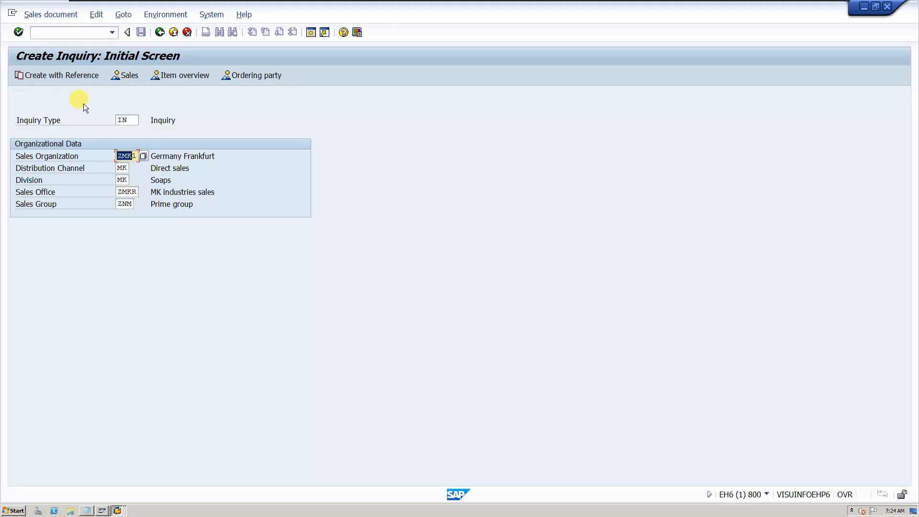
left_click(19, 194)
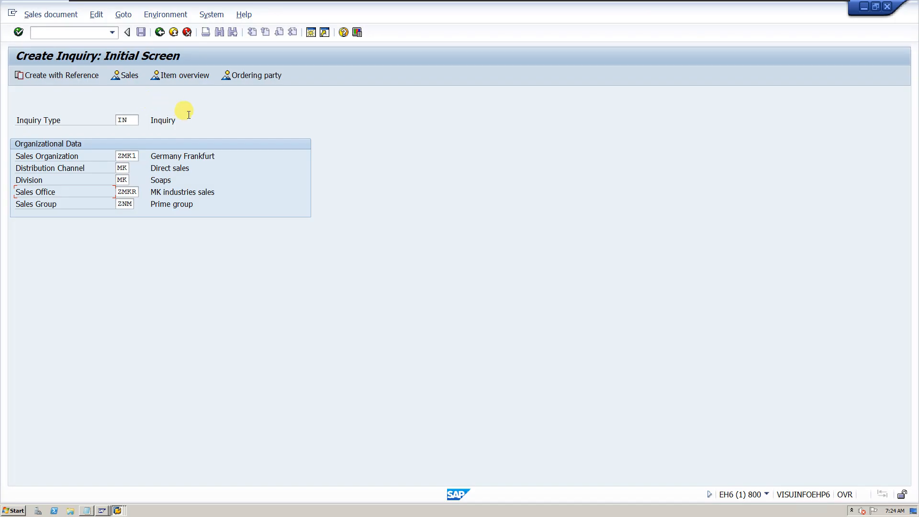
key("Return")
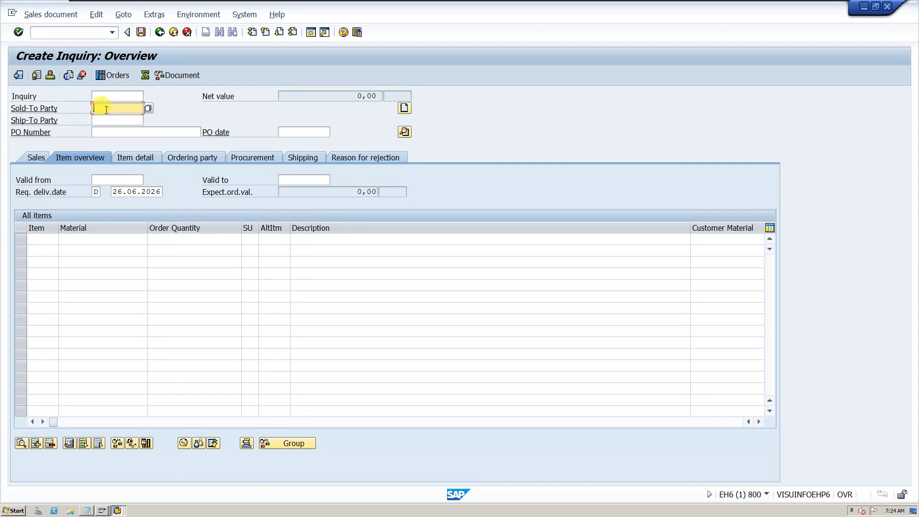
Enter the sold-to party's customer number and the PO number, and set the PO date to 26.06.2026
type("1")
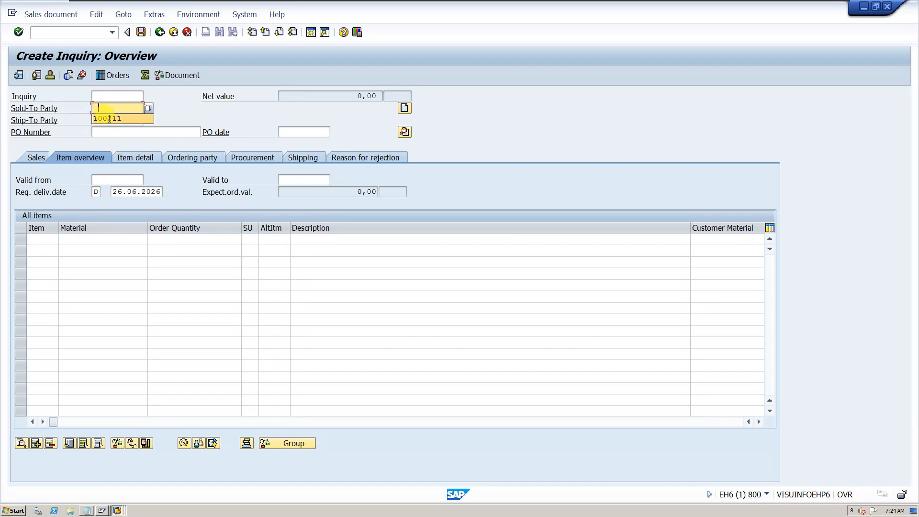
left_click(104, 118)
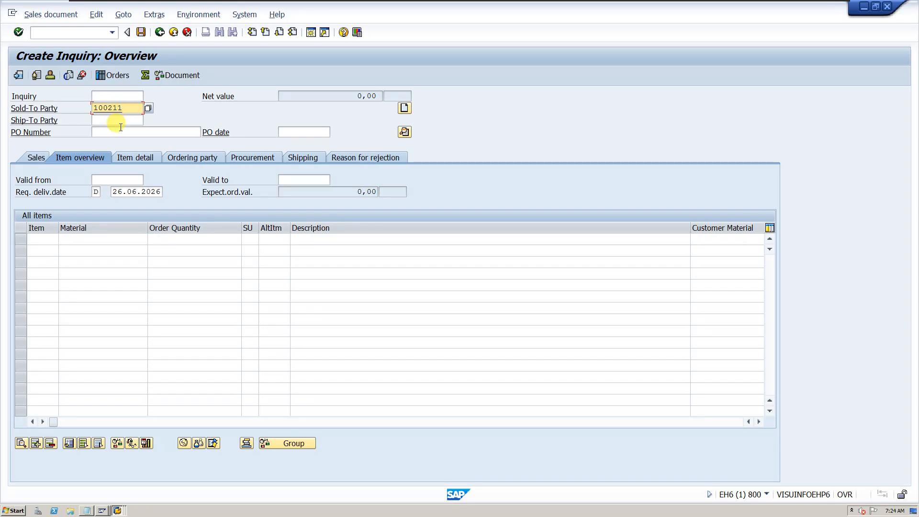
left_click(122, 129)
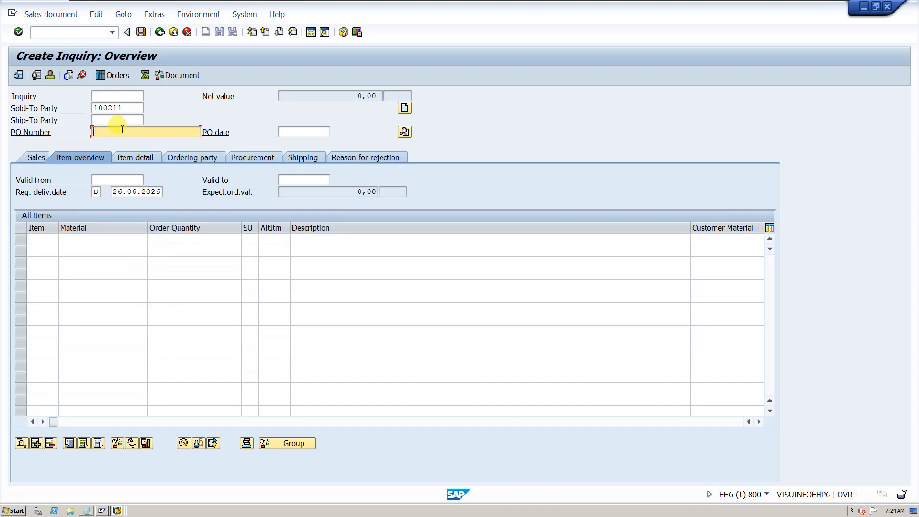
type("123")
left_click(316, 133)
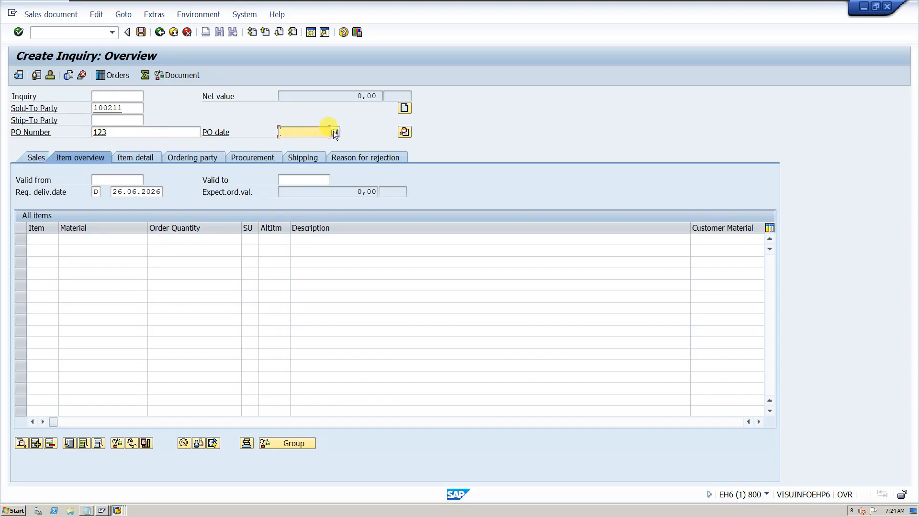
left_click(334, 132)
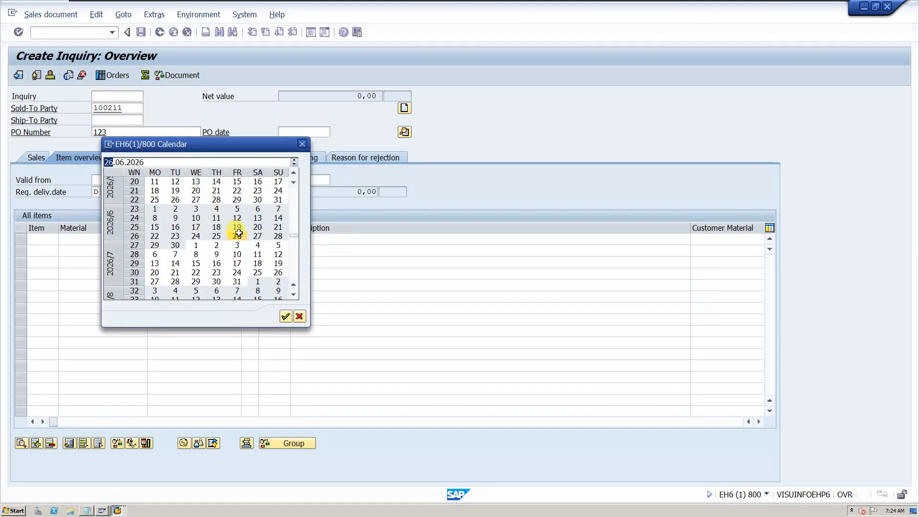
double_click(237, 236)
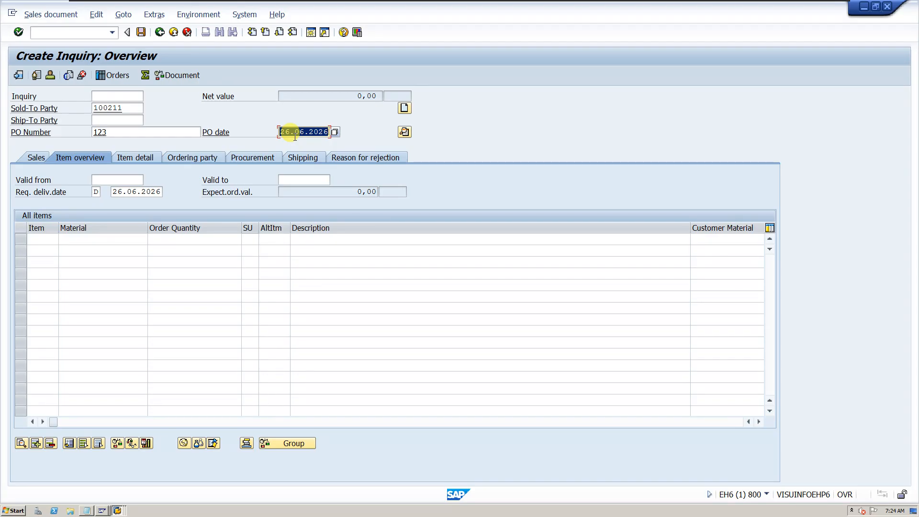
Add material 2040 with an order quantity of 1 as the first inquiry item
left_click(115, 239)
left_click(115, 240)
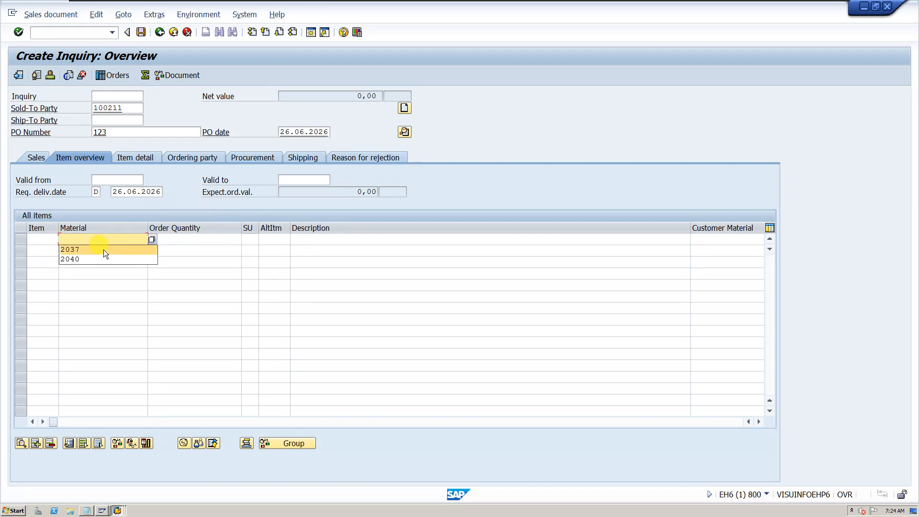
left_click(97, 258)
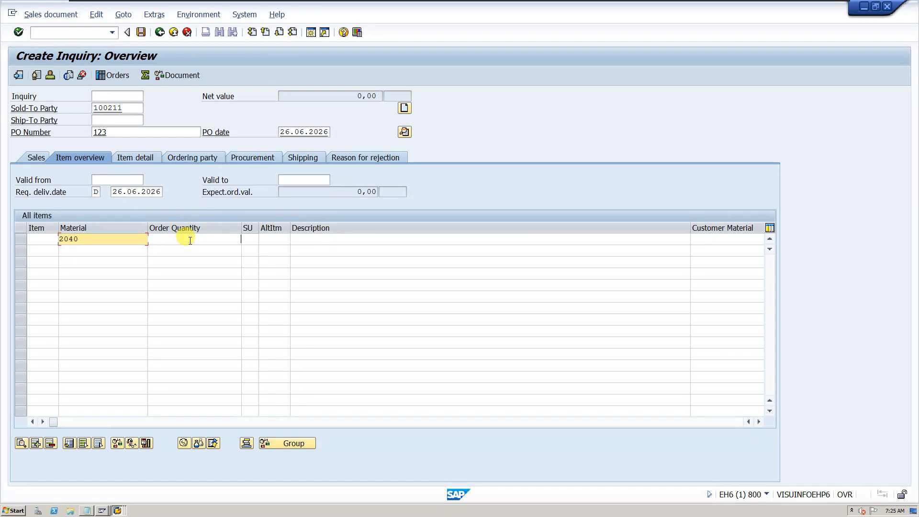
left_click(190, 240)
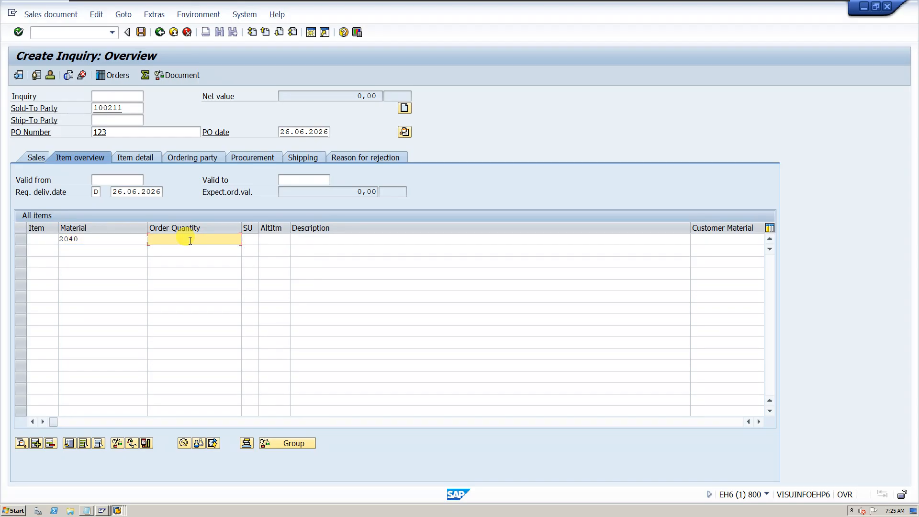
type("1")
key("Return")
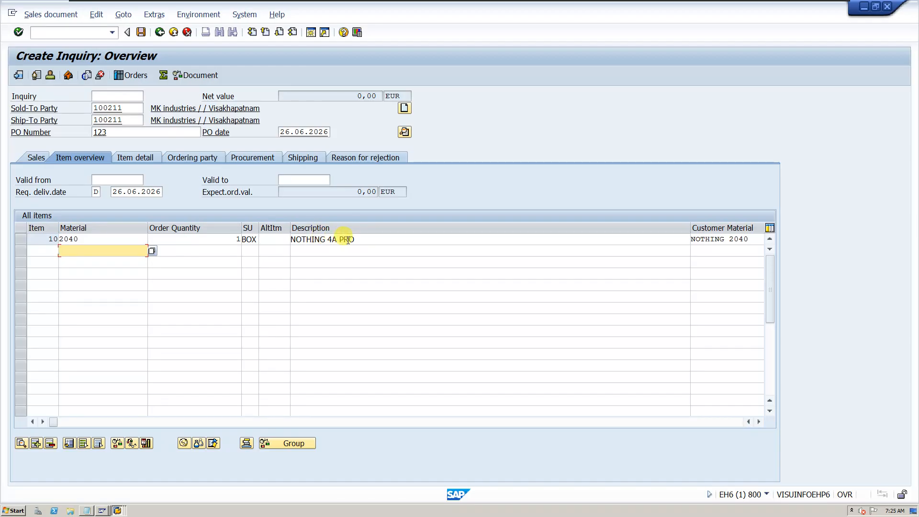
left_click_drag(355, 238, 290, 239)
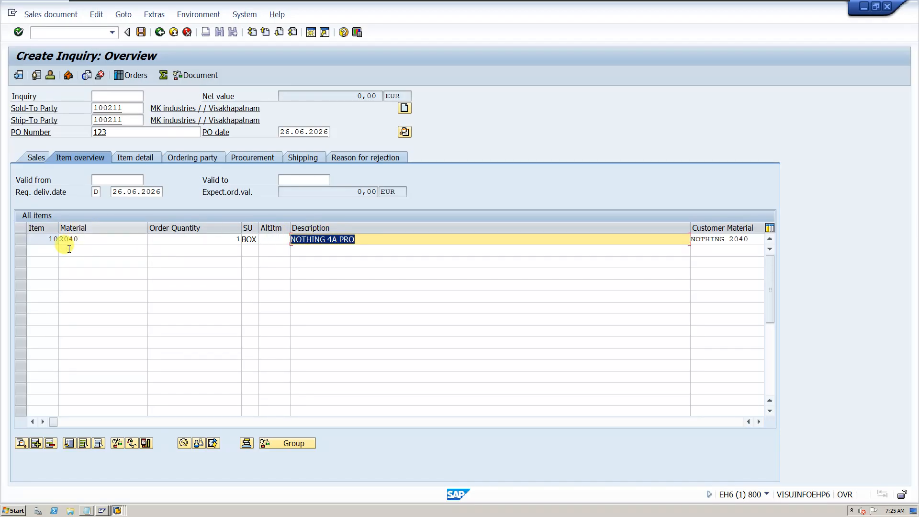
Add material 2037 with an order quantity of 1 as the second inquiry item
left_click(87, 249)
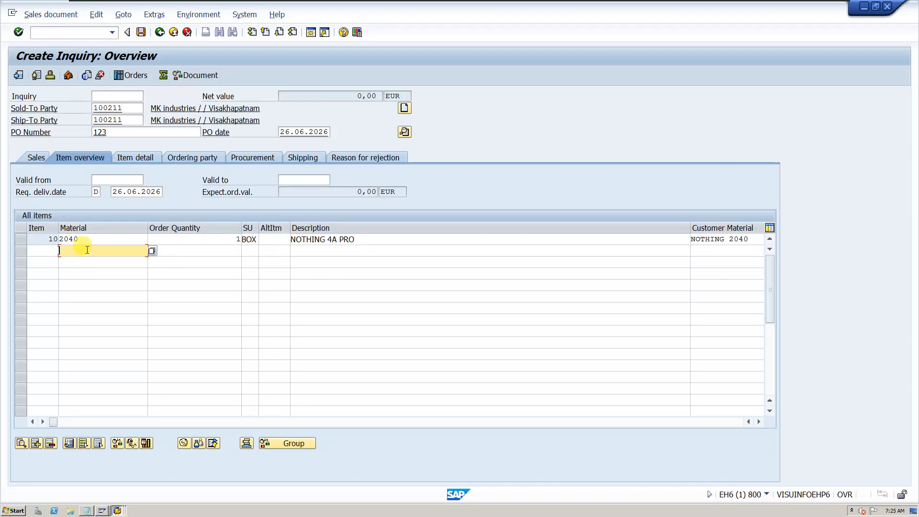
type("2")
left_click(78, 268)
left_click(217, 248)
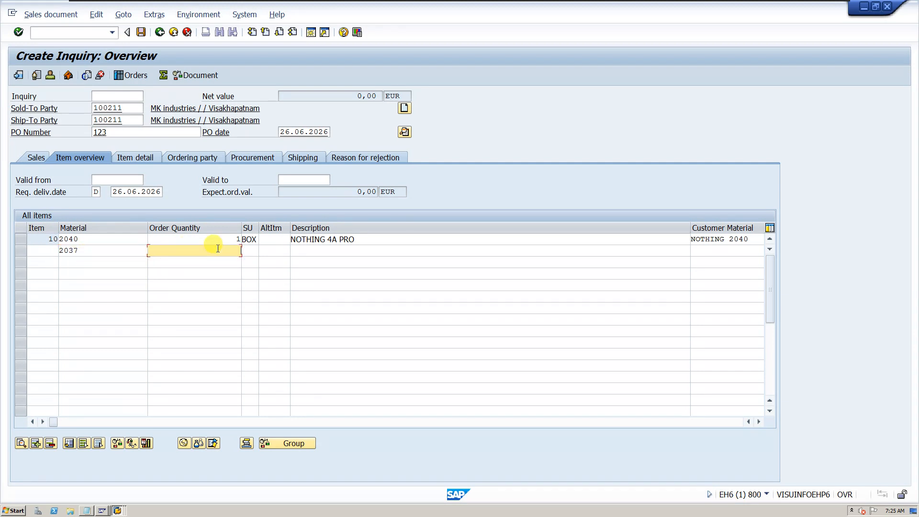
type("1")
key("Return")
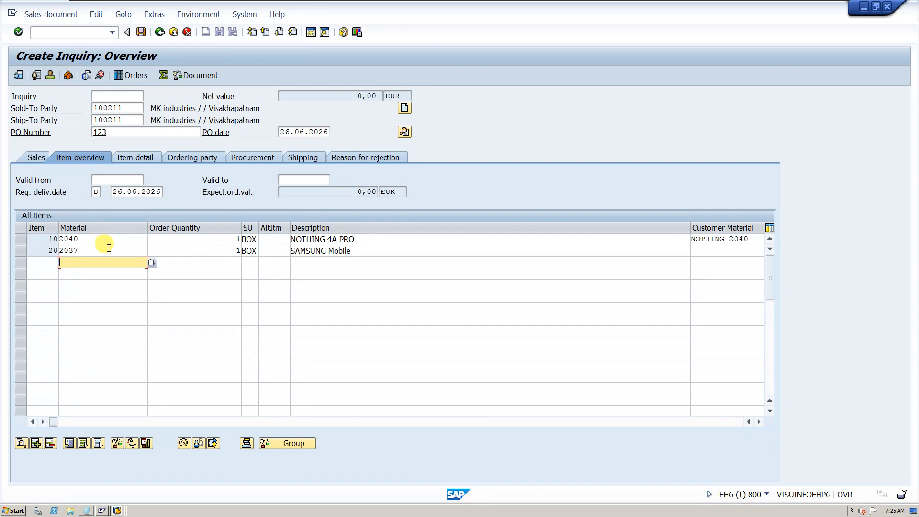
double_click(89, 251)
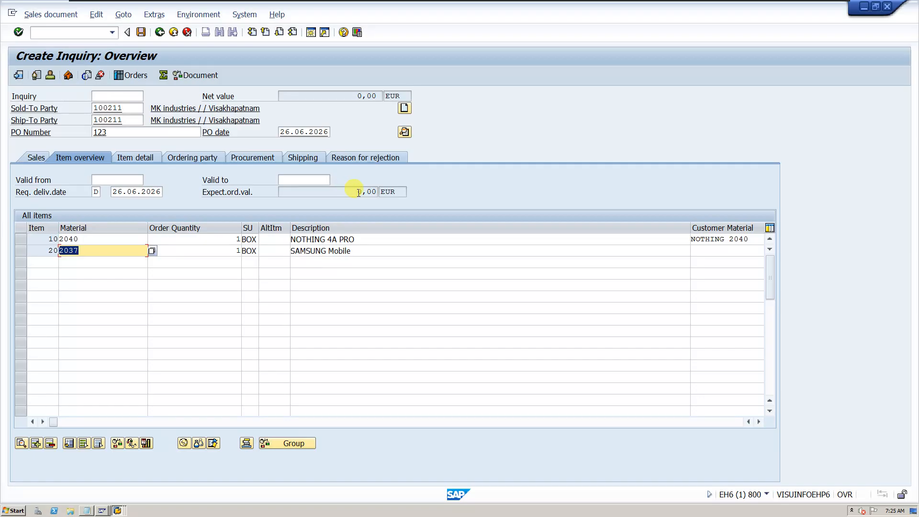
left_click_drag(357, 191, 378, 192)
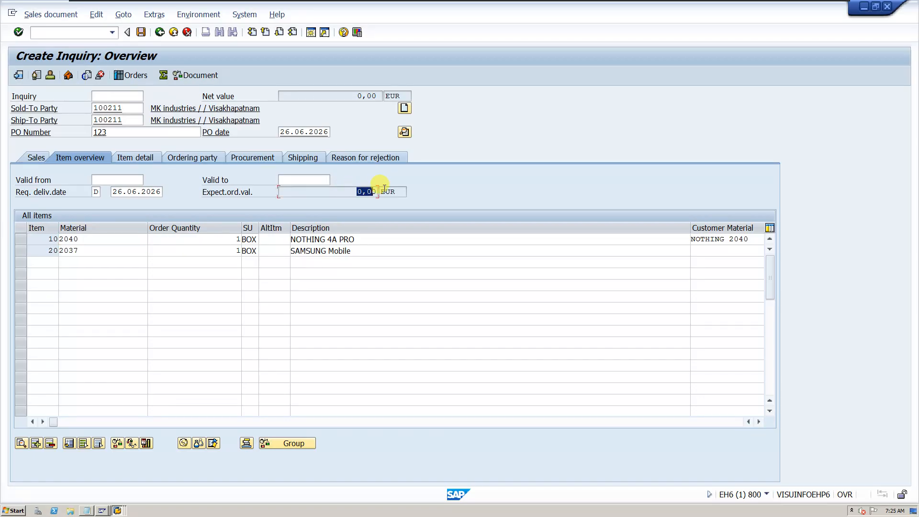
Add price condition PR00 of 20.000 EUR to item 10 and return to the inquiry overview
double_click(196, 242)
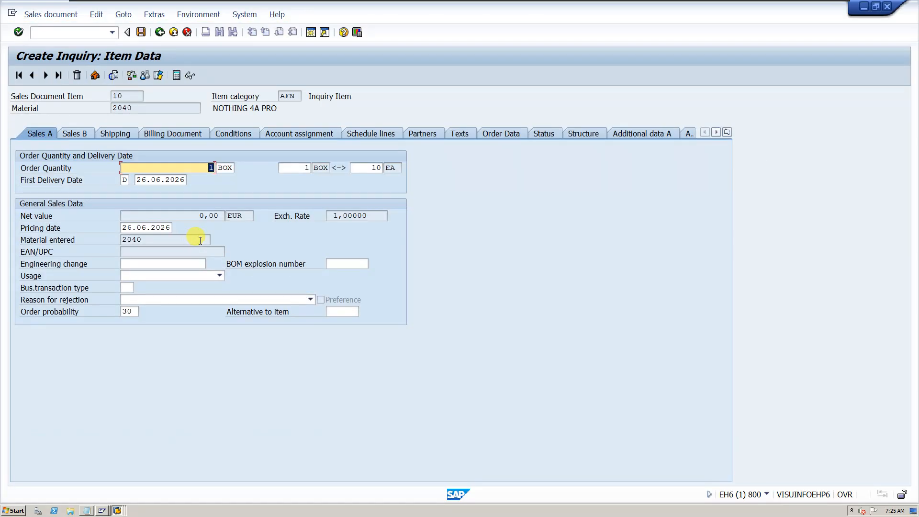
left_click(243, 135)
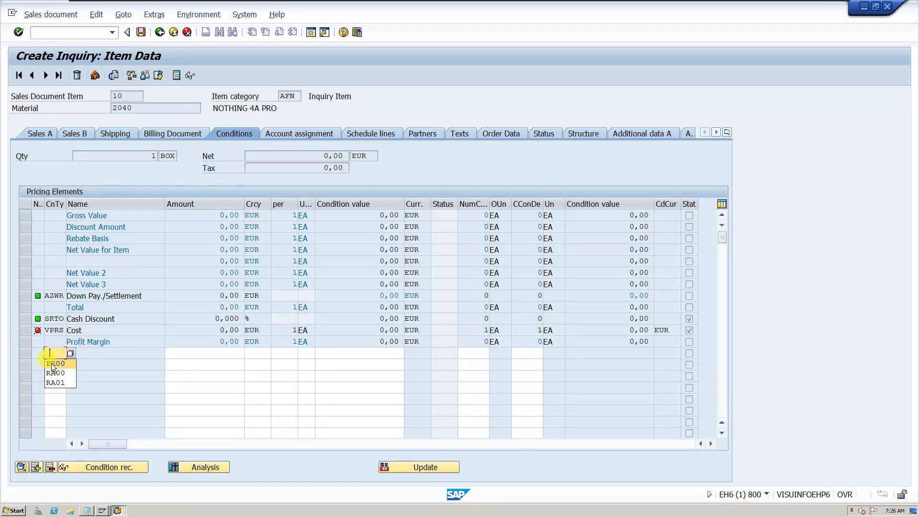
left_click(54, 363)
left_click(184, 354)
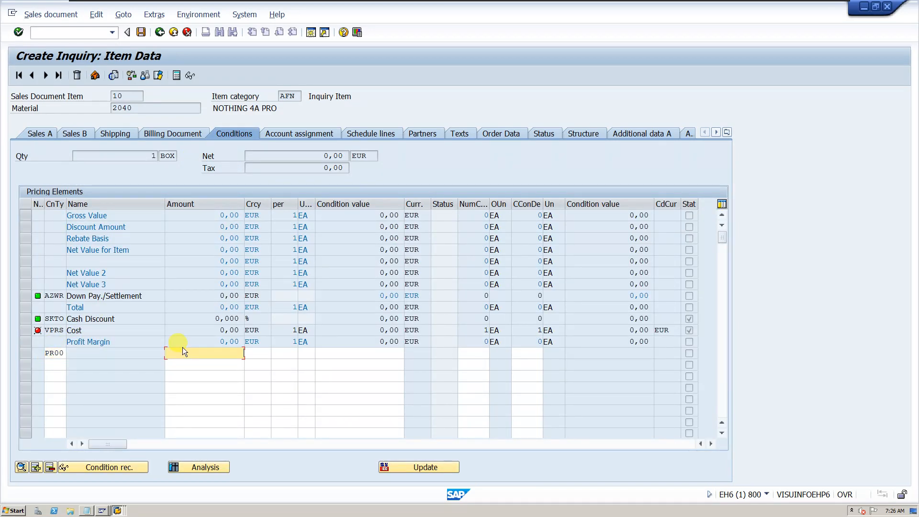
type("20.000")
key("Return")
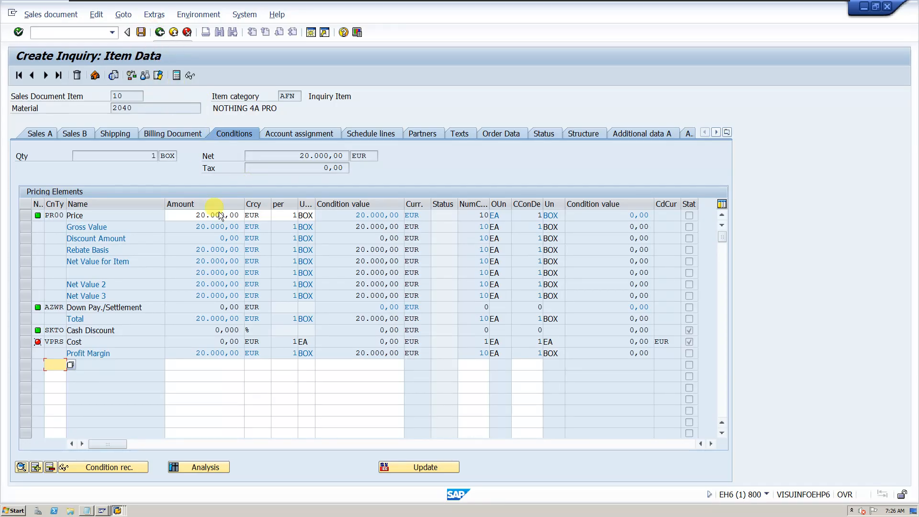
key("F3")
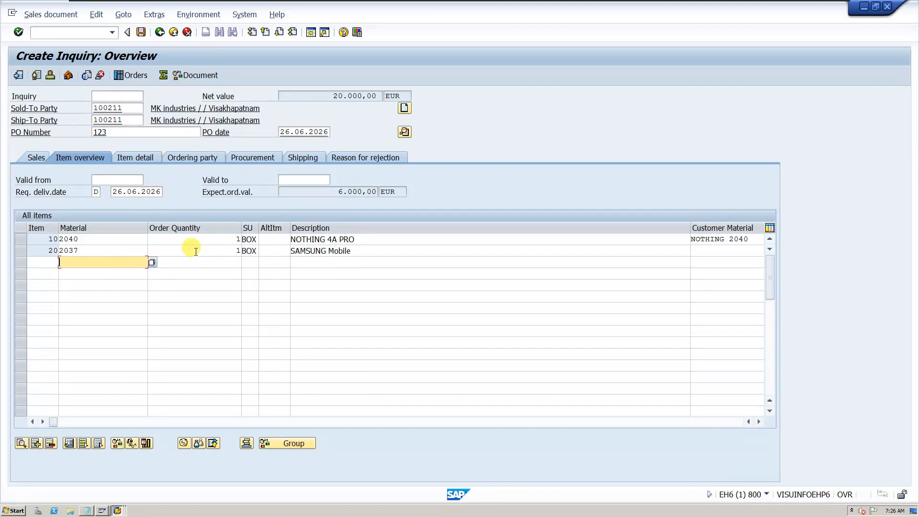
Open the pricing conditions of item 20, then page back to item 10 and forward to item 20 again
double_click(196, 250)
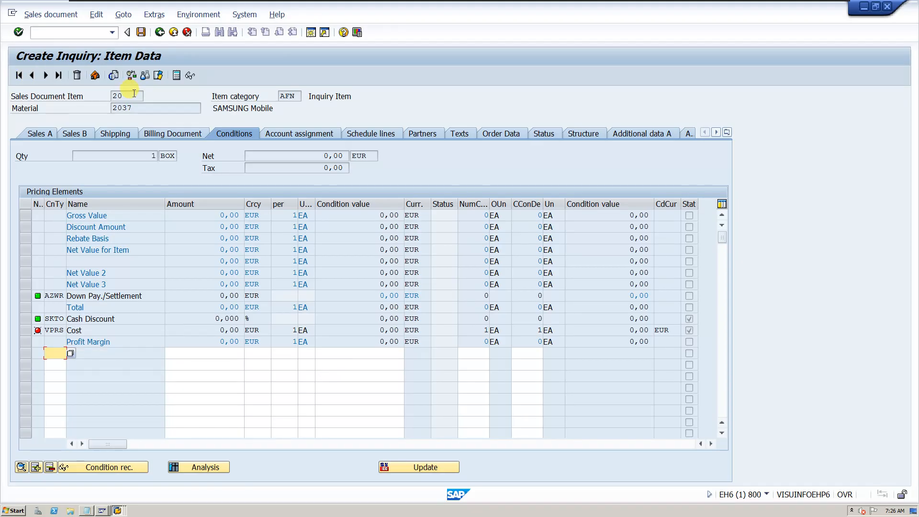
double_click(114, 95)
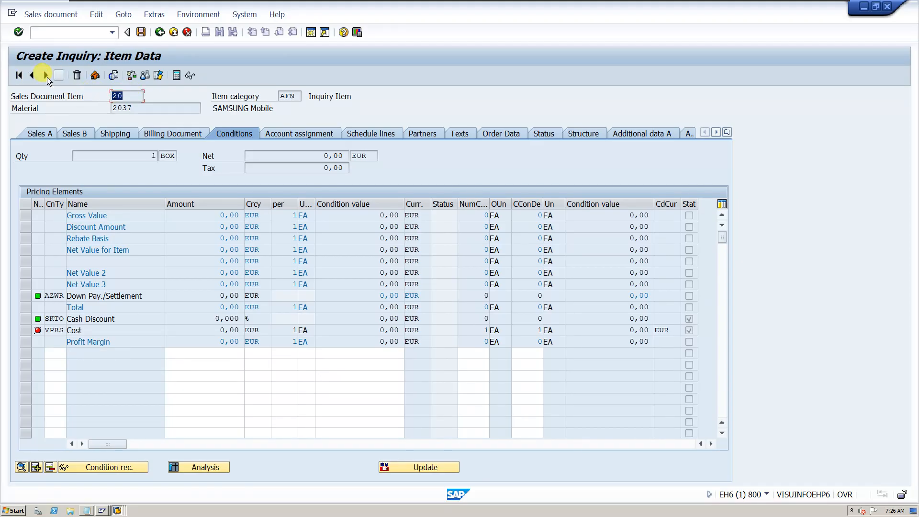
left_click(33, 76)
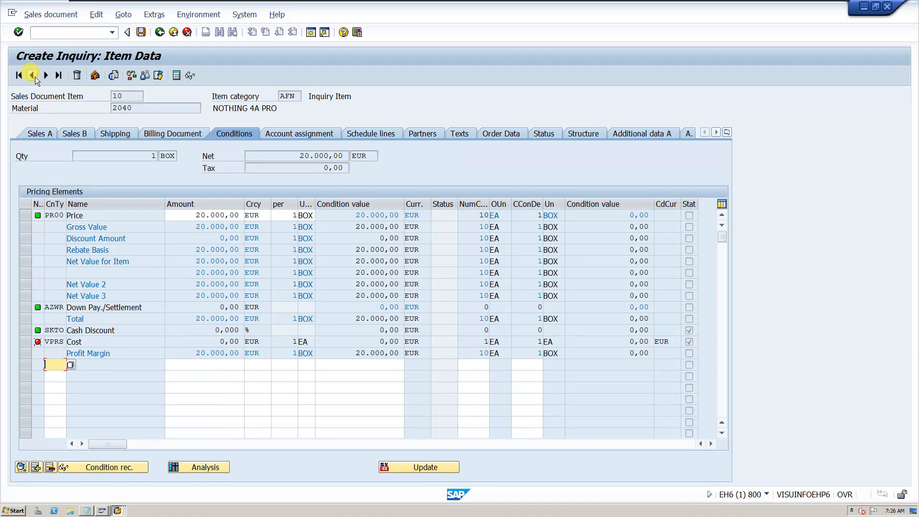
left_click(128, 97)
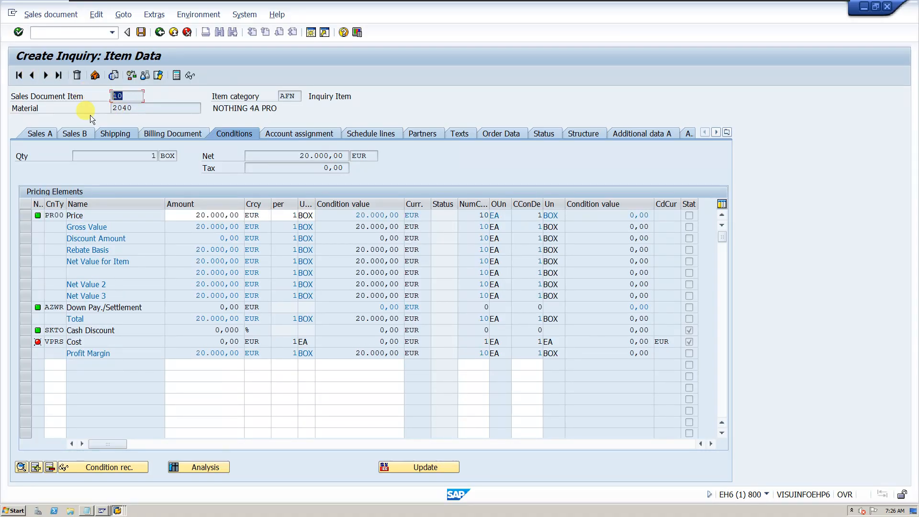
left_click(49, 76)
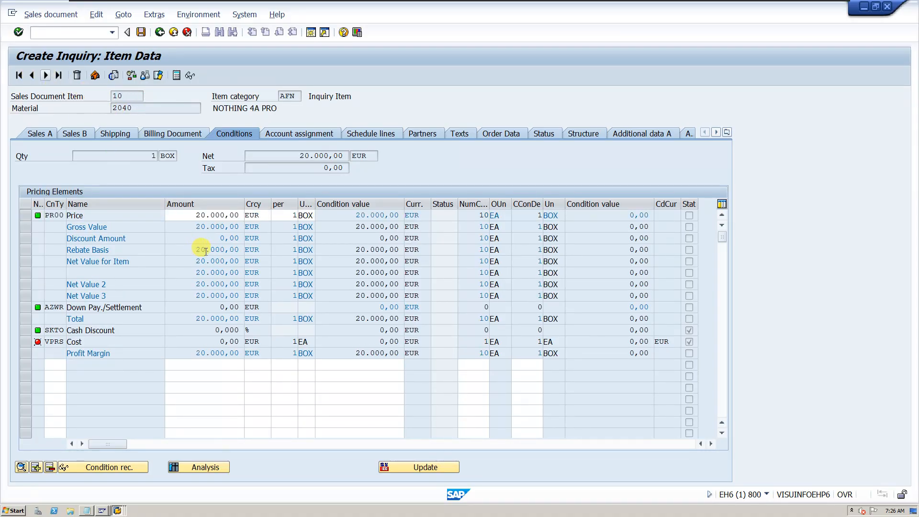
Add price condition PR00 of 20.000 EUR to item 20 and return to the inquiry overview
type("PR00")
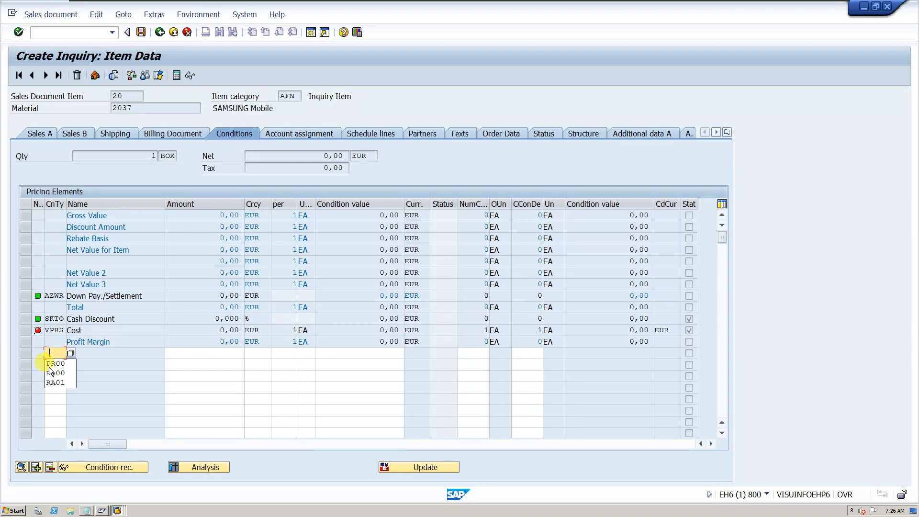
left_click(216, 353)
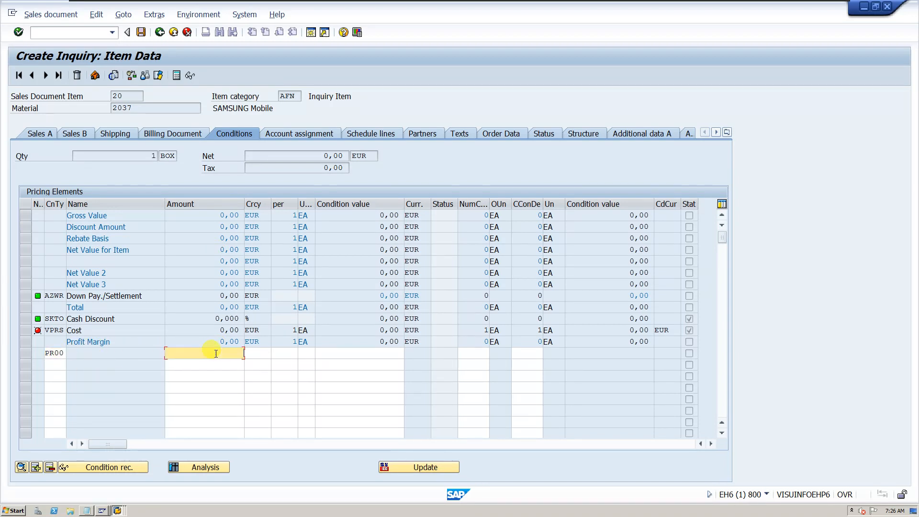
left_click(216, 354)
left_click(228, 364)
key("Return")
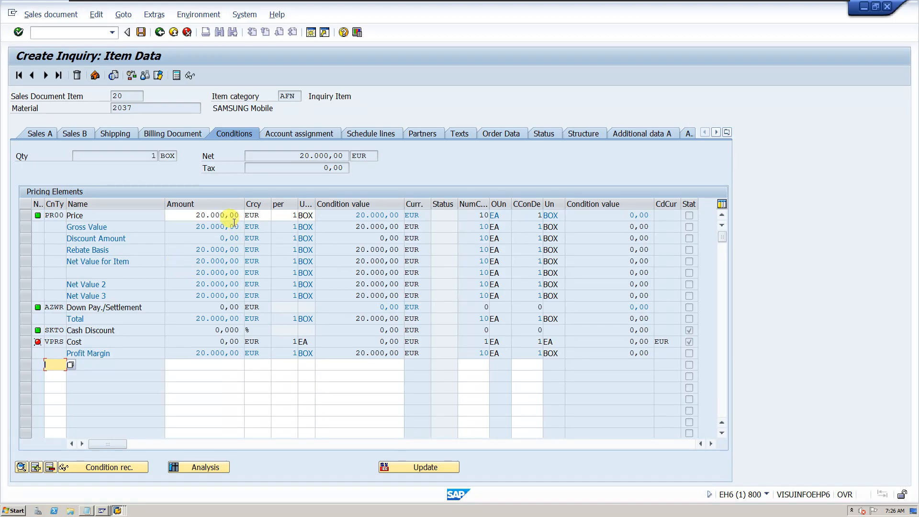
left_click(159, 33)
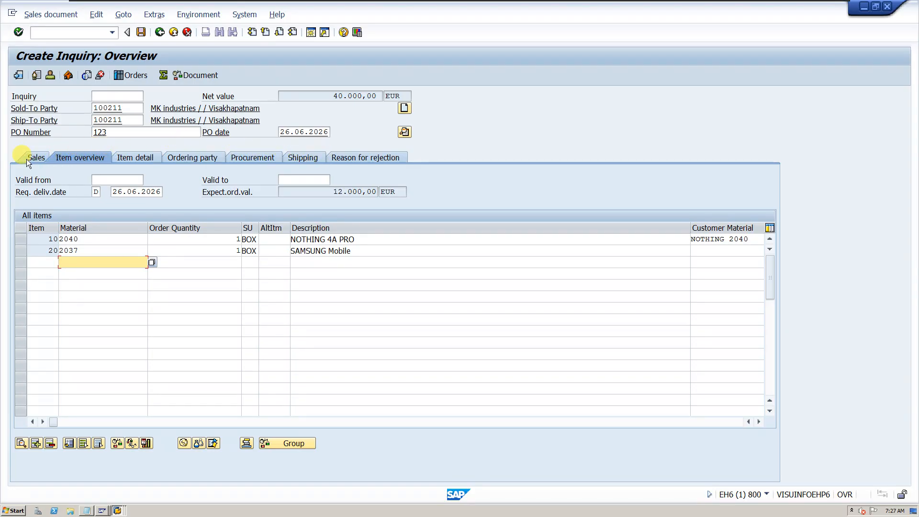
Open the sales data of the inquiry overview and read the field help for the requested delivery date type
left_click(73, 158)
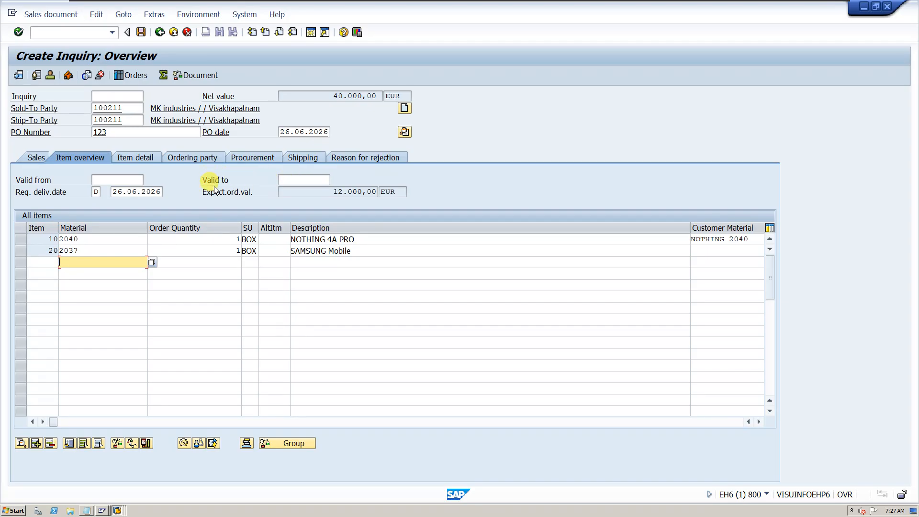
left_click(39, 160)
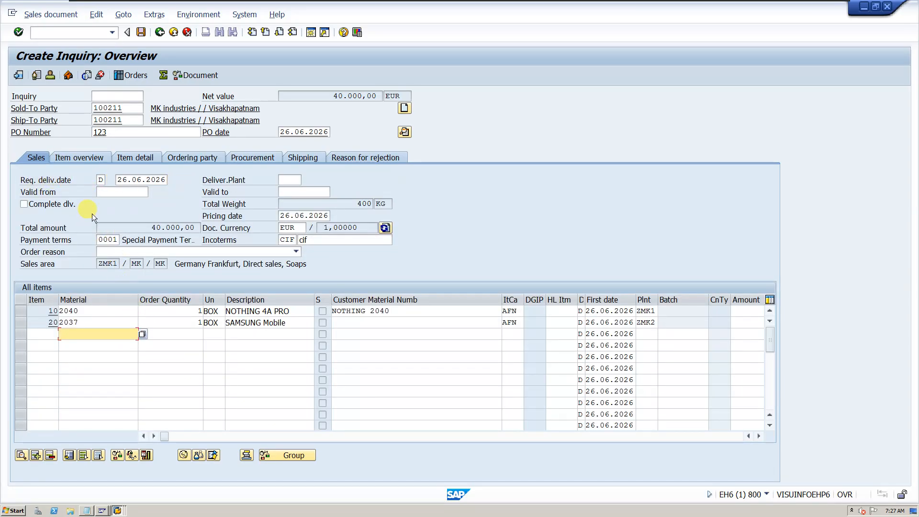
left_click(102, 181)
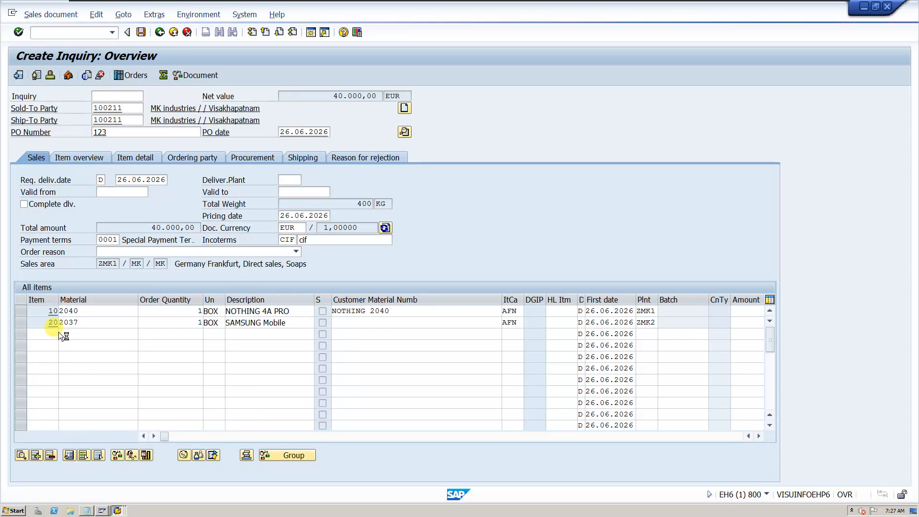
key("F1")
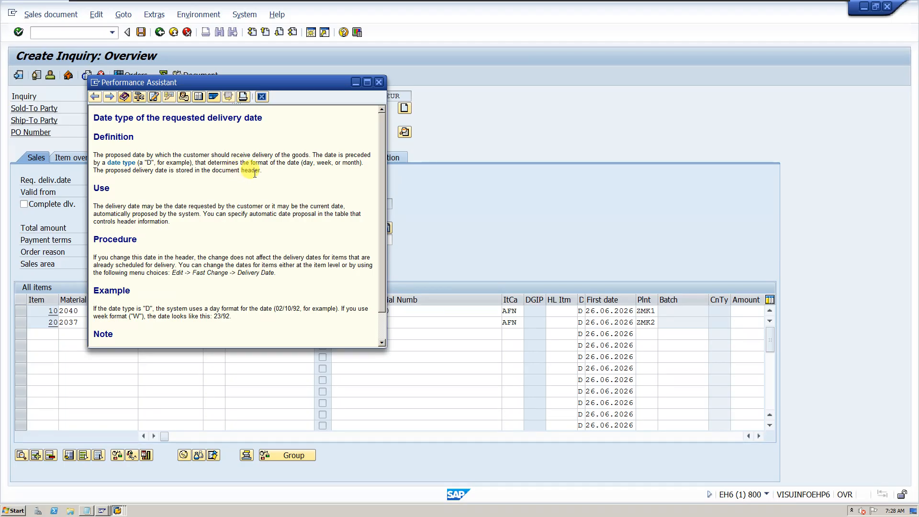
left_click(380, 83)
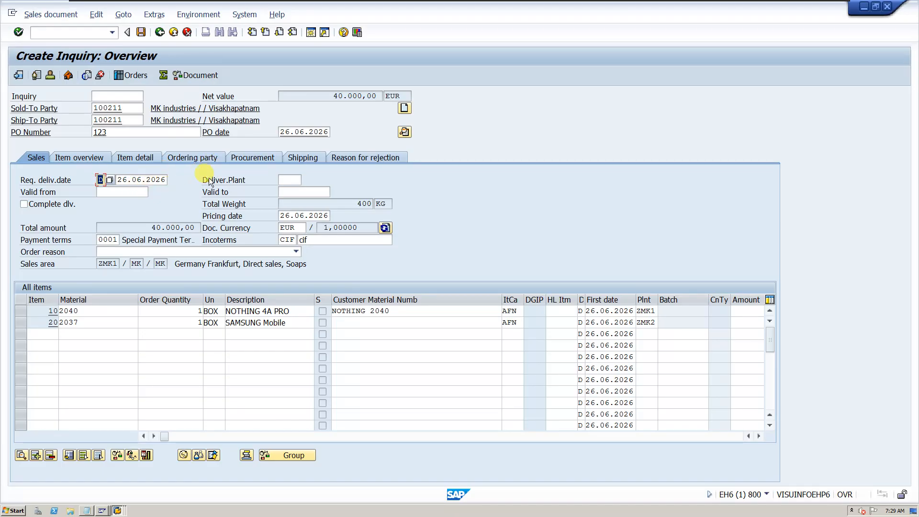
Review the delivering plant, item plants, validity dates, document currency and pricing date in the inquiry's sales data
left_click(290, 179)
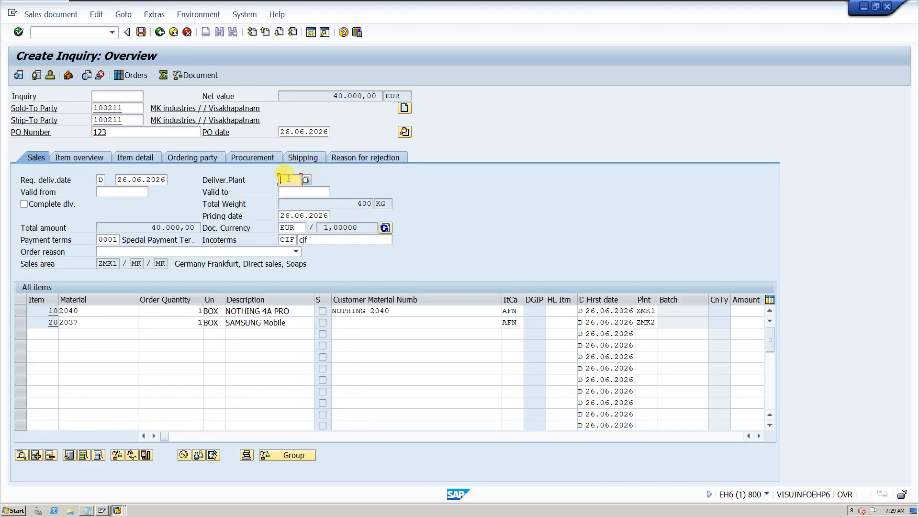
left_click(644, 320)
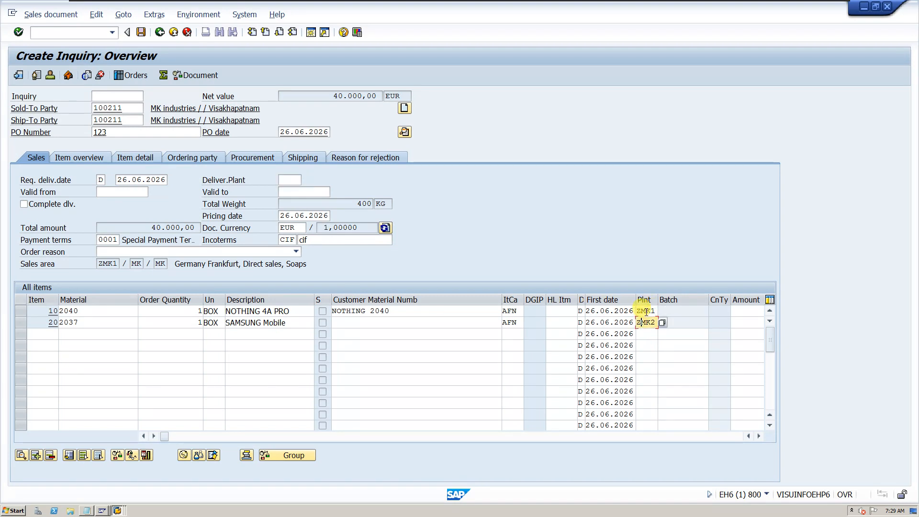
left_click(646, 311)
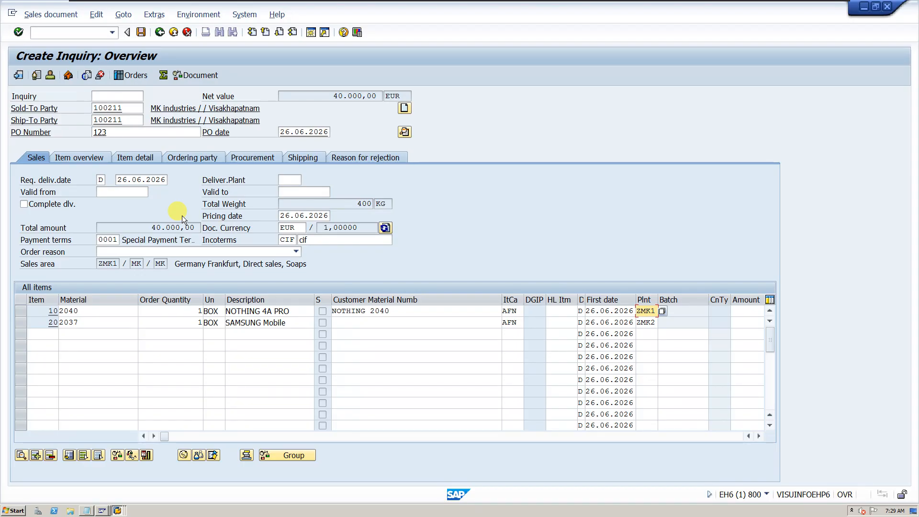
left_click(108, 192)
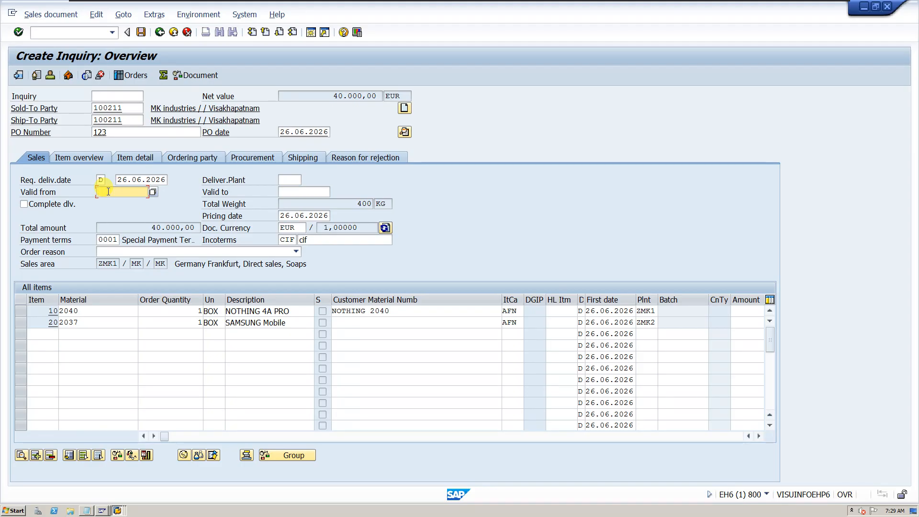
left_click(284, 192)
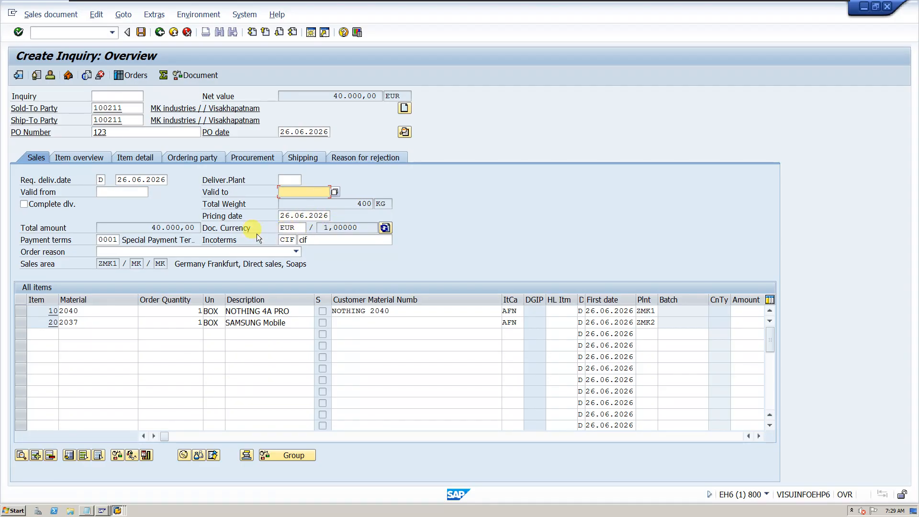
left_click_drag(280, 227, 304, 227)
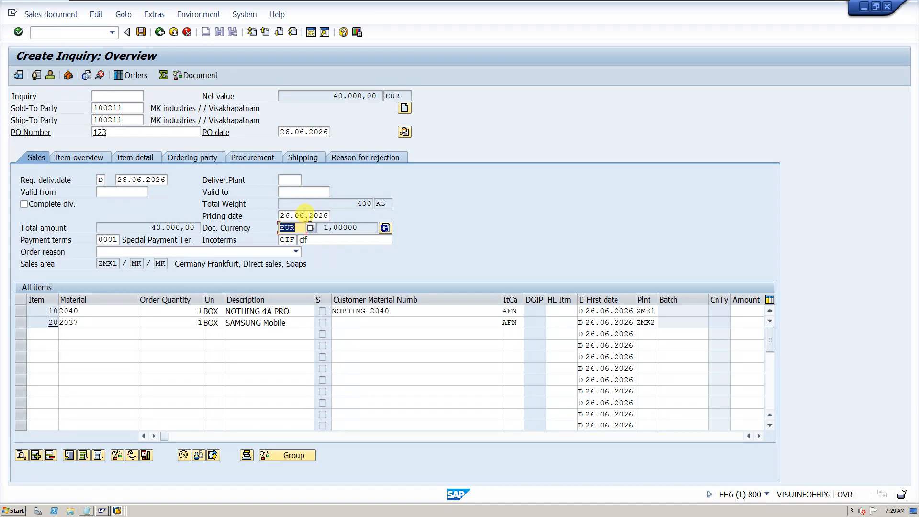
left_click(309, 215)
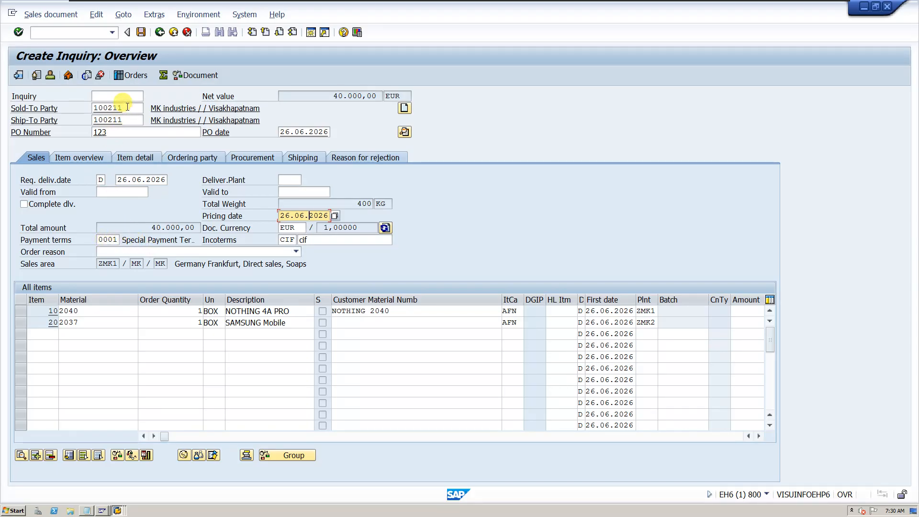
Check the sold-to party and sales area, and look through the available order reasons without choosing one
left_click_drag(127, 107, 93, 108)
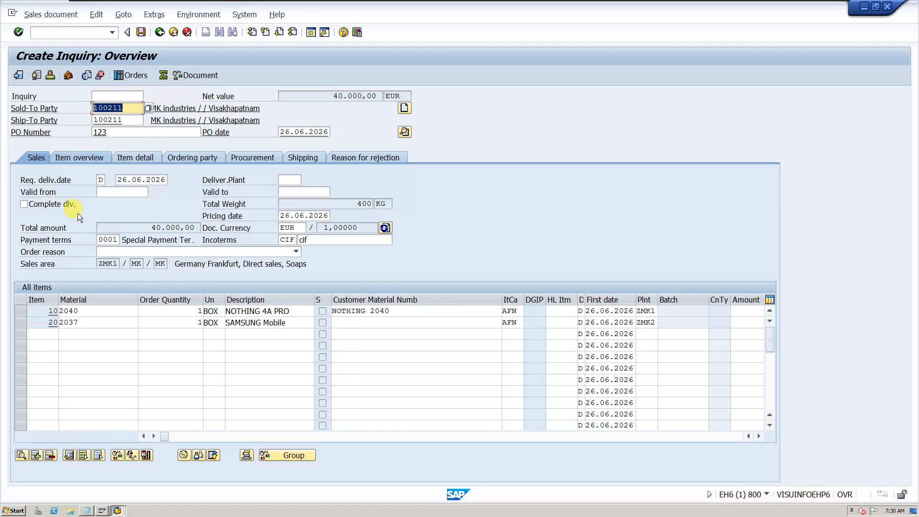
double_click(101, 263)
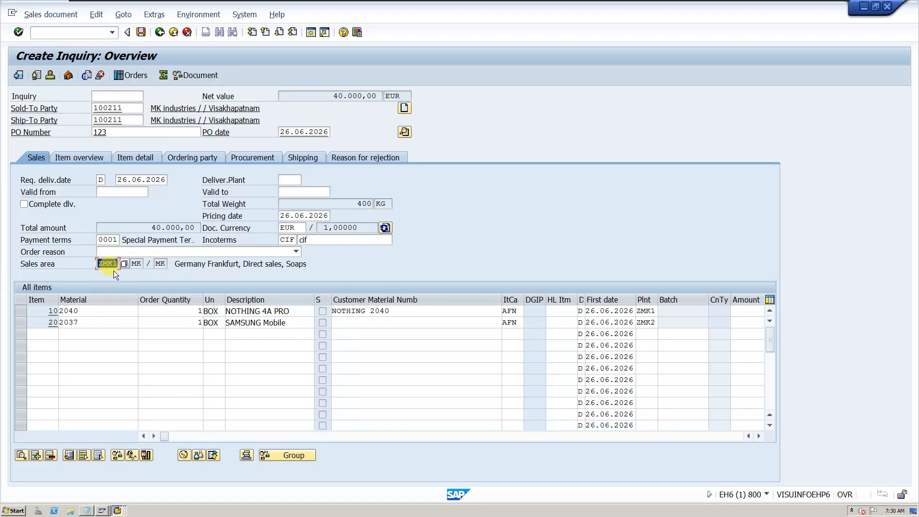
left_click(131, 254)
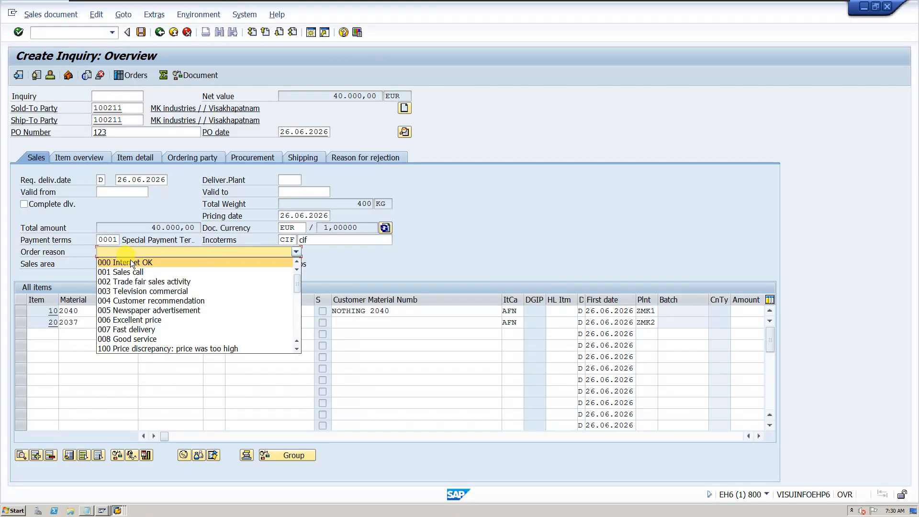
left_click(343, 257)
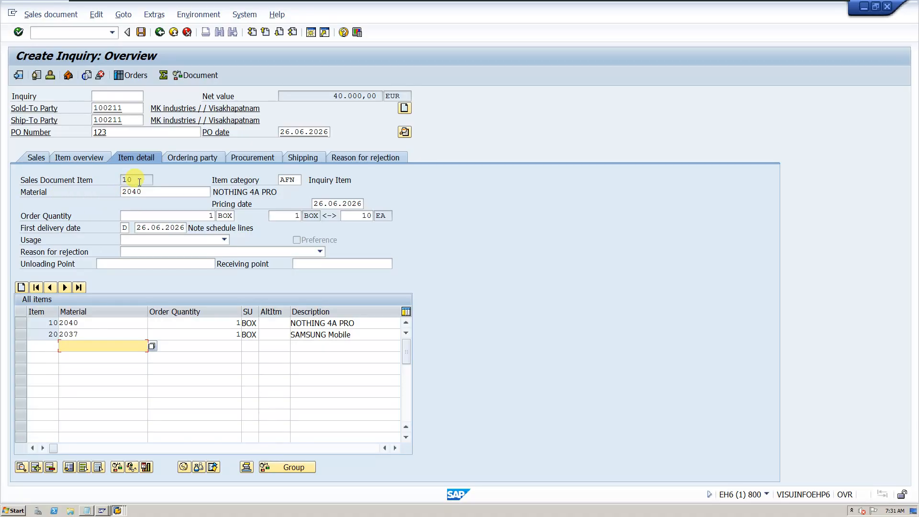
Examine the item number, material and item category in the item detail of item 10
left_click(122, 182)
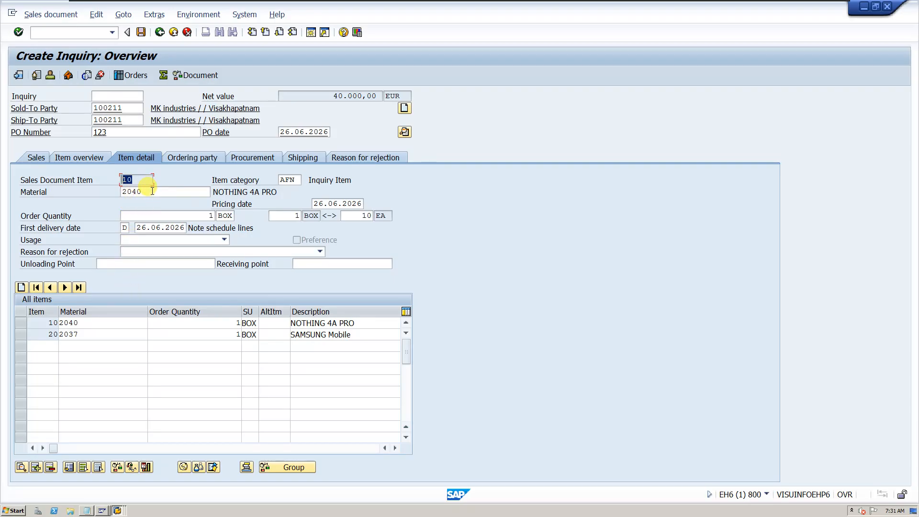
key("Tab")
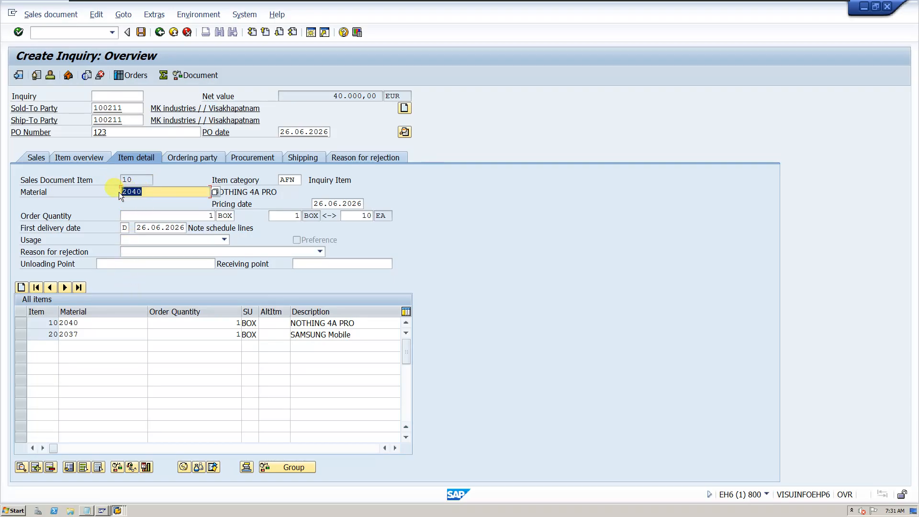
double_click(299, 180)
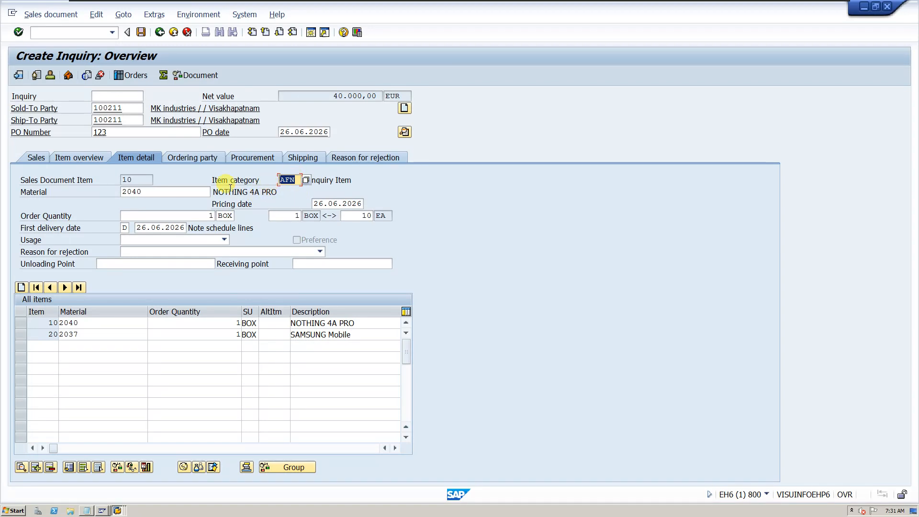
left_click(298, 179)
left_click_drag(299, 181, 234, 173)
Review the inquiry items in the ordering party, procurement and shipping views
left_click(199, 156)
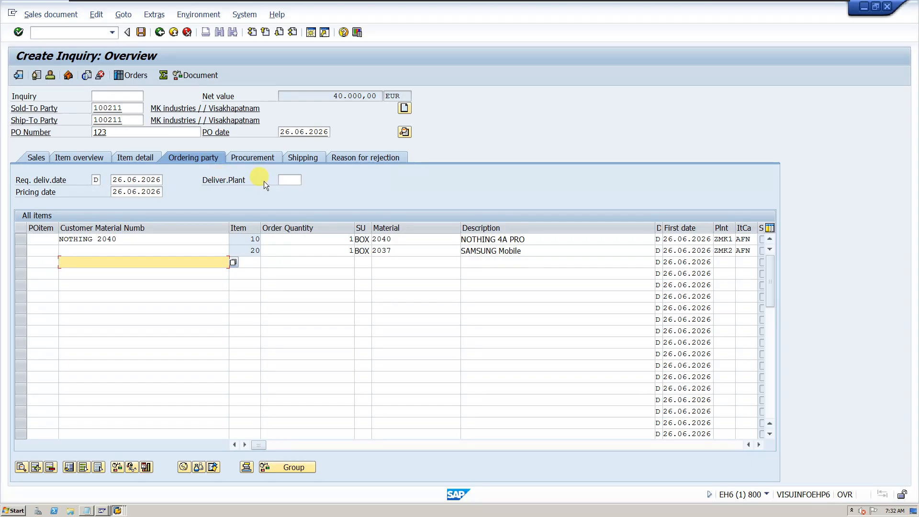
left_click(245, 158)
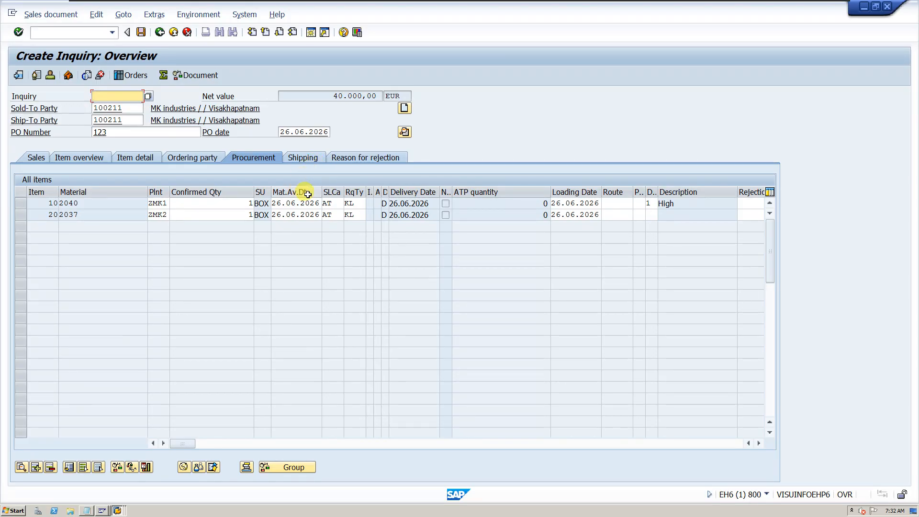
mouse_move(301, 192)
left_mouse_down()
mouse_move(313, 196)
mouse_move(306, 187)
left_mouse_up()
left_click(310, 159)
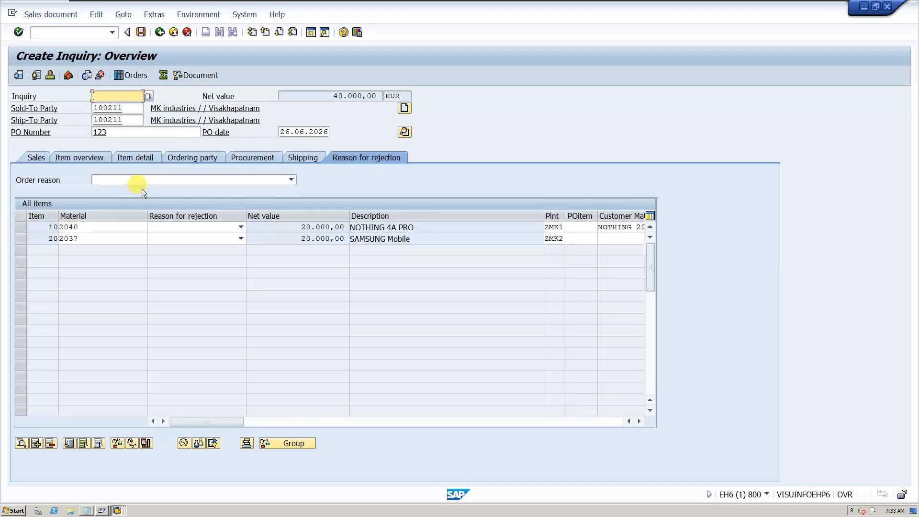
Select item 10 in the reason for rejection view and look through the order reasons without choosing one
left_click(22, 228)
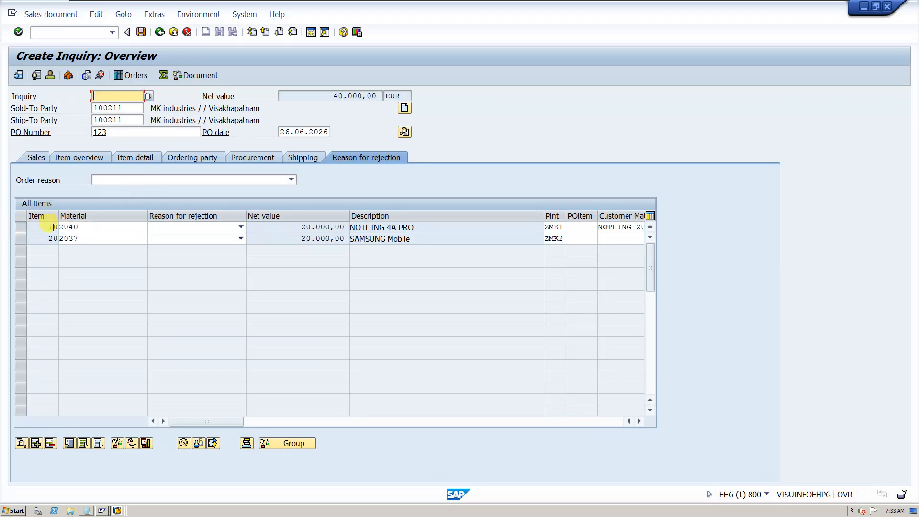
left_click(172, 183)
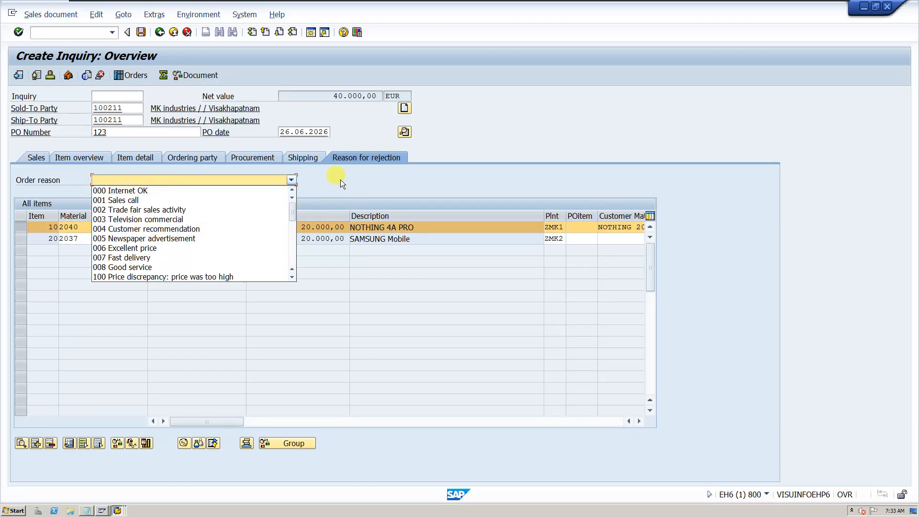
left_click(331, 223)
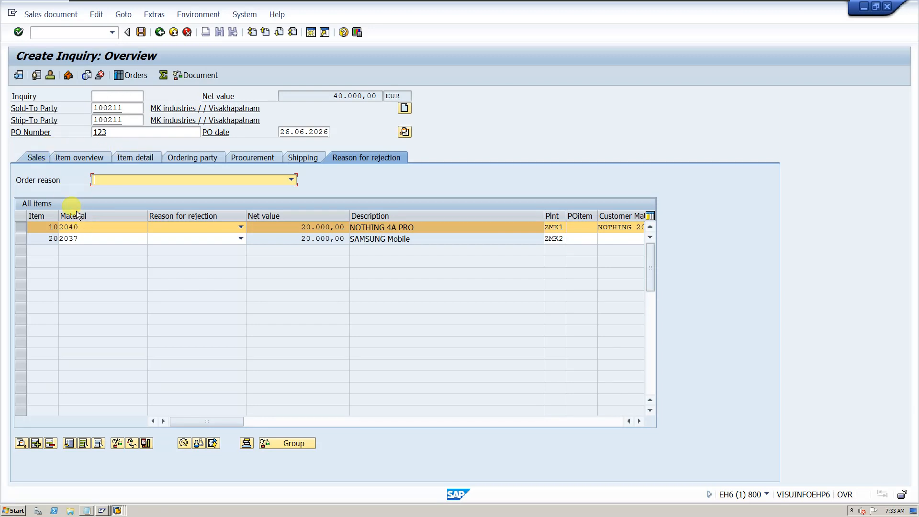
Return to the overview's sales data and open the sales header data of the inquiry
left_click(38, 158)
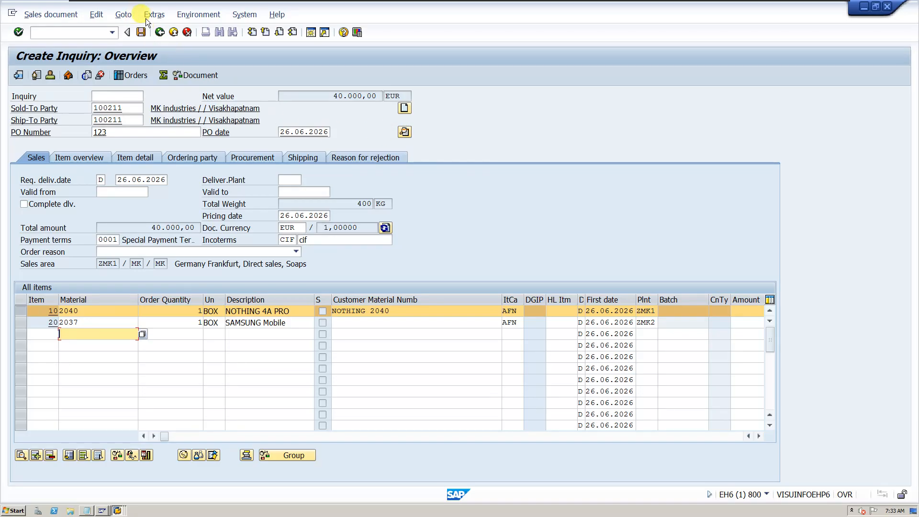
left_click(128, 17)
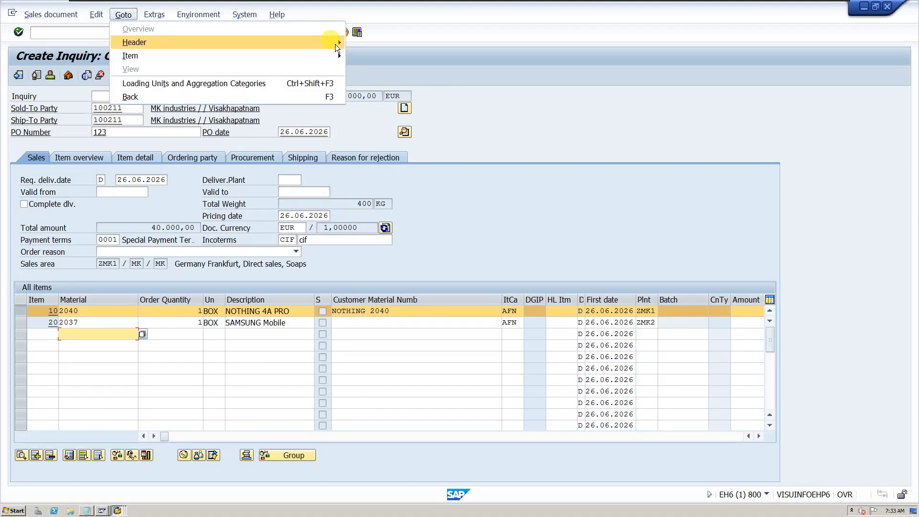
mouse_move(335, 44)
left_click(365, 42)
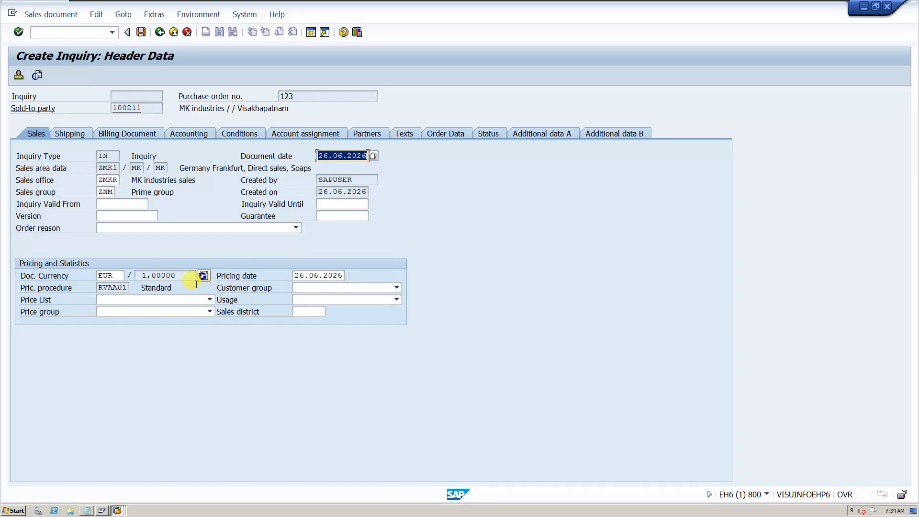
Check the document currency and pricing procedure in the header's pricing and statistics data
left_click_drag(101, 287, 123, 287)
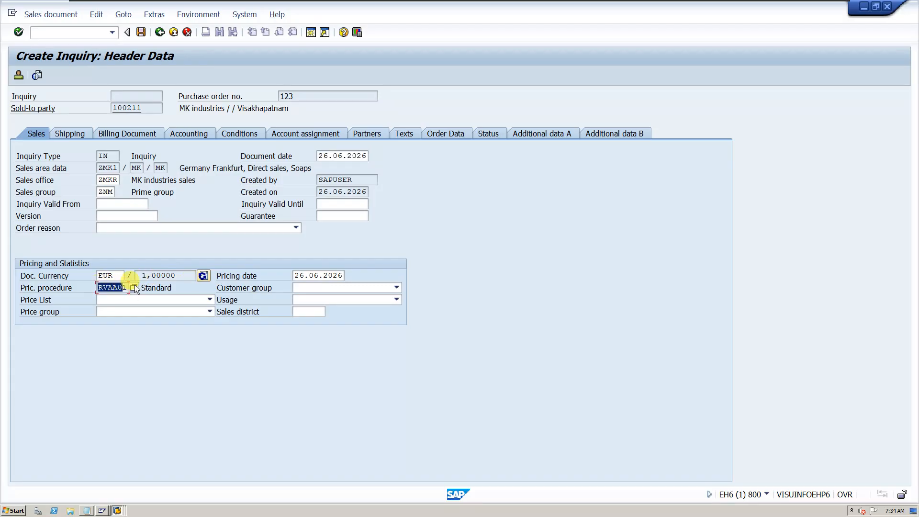
left_click(106, 276)
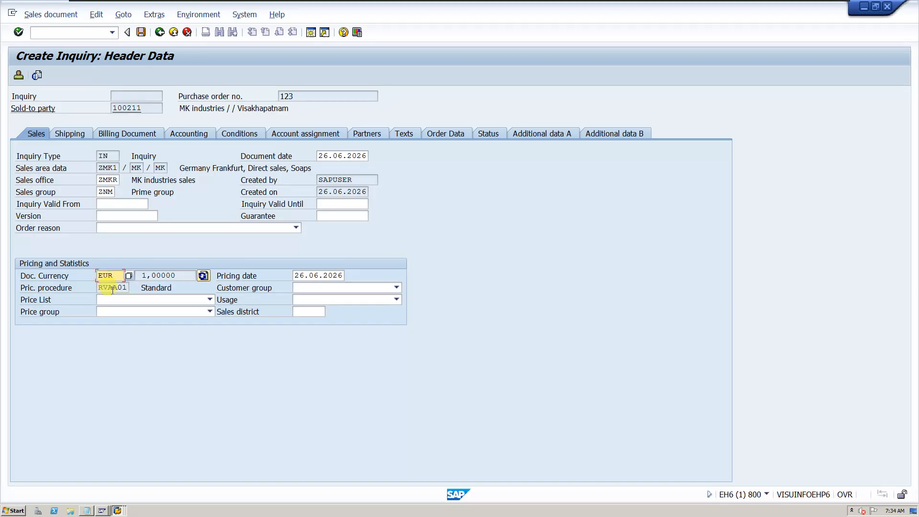
left_click_drag(126, 288, 95, 288)
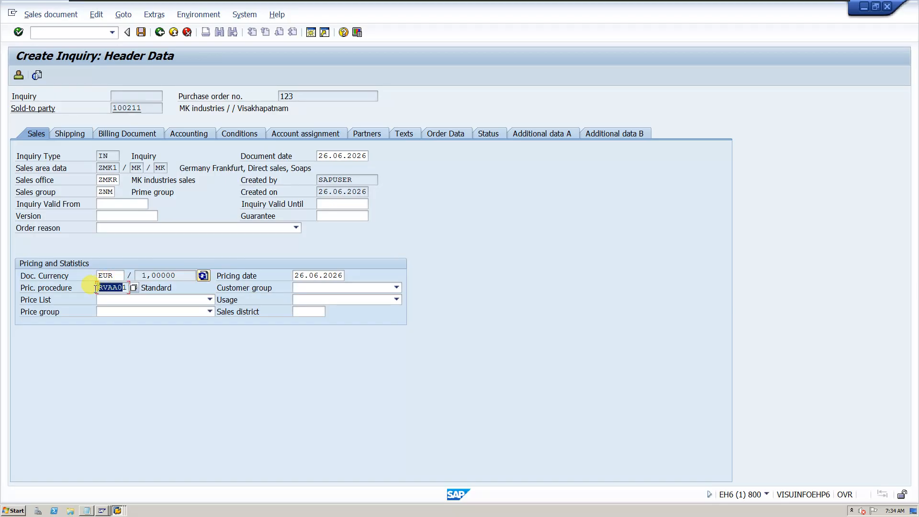
left_click(128, 288)
left_click_drag(98, 287, 136, 283)
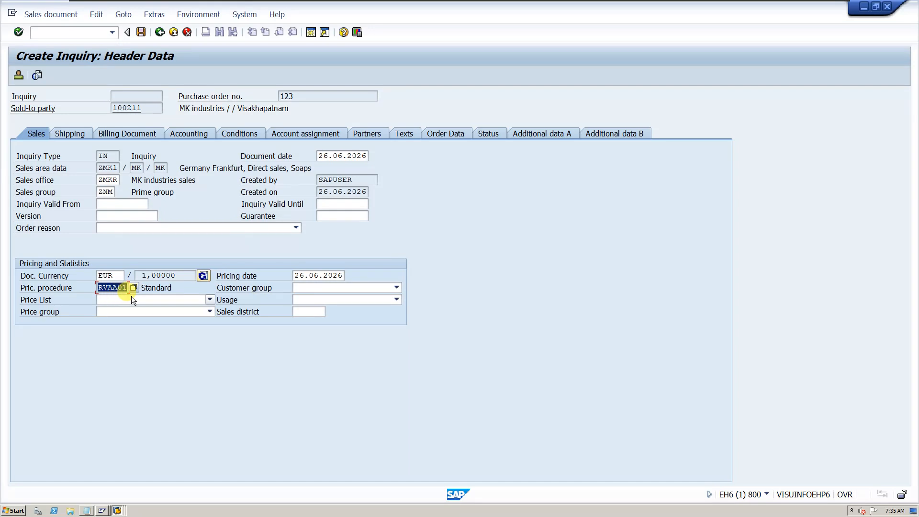
Review the header's shipping, billing document, accounting and conditions data, including the company code to be billed
left_click(67, 138)
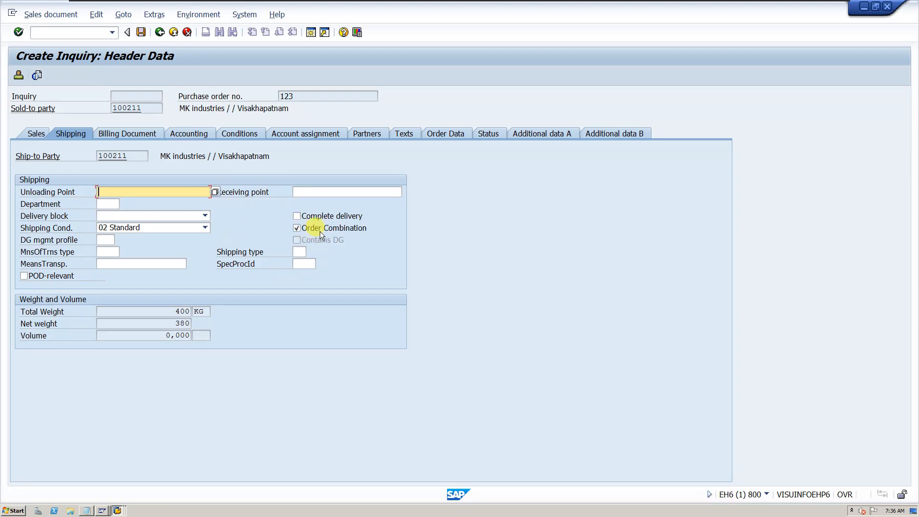
left_click(148, 137)
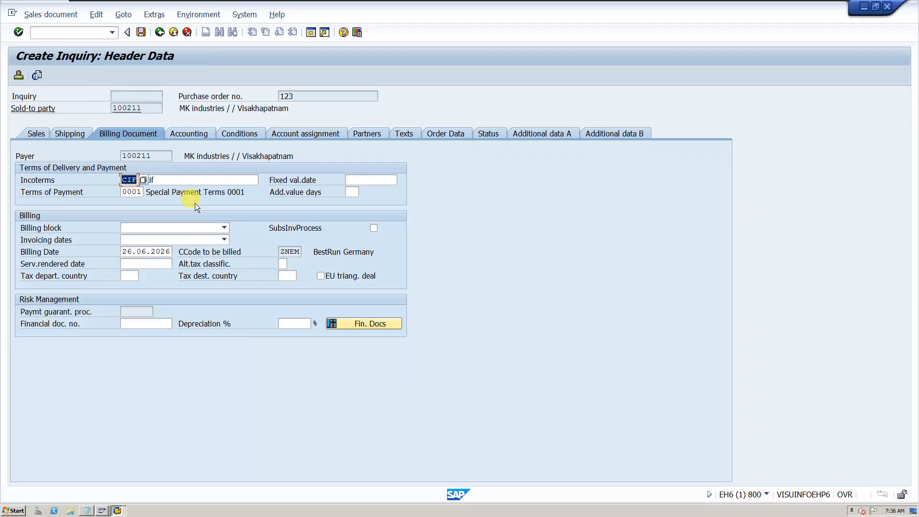
left_click(193, 133)
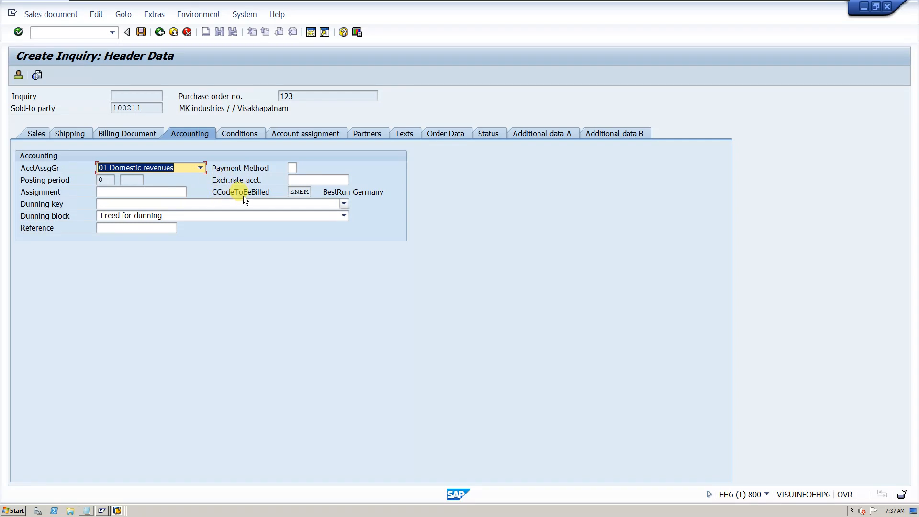
left_click(220, 195)
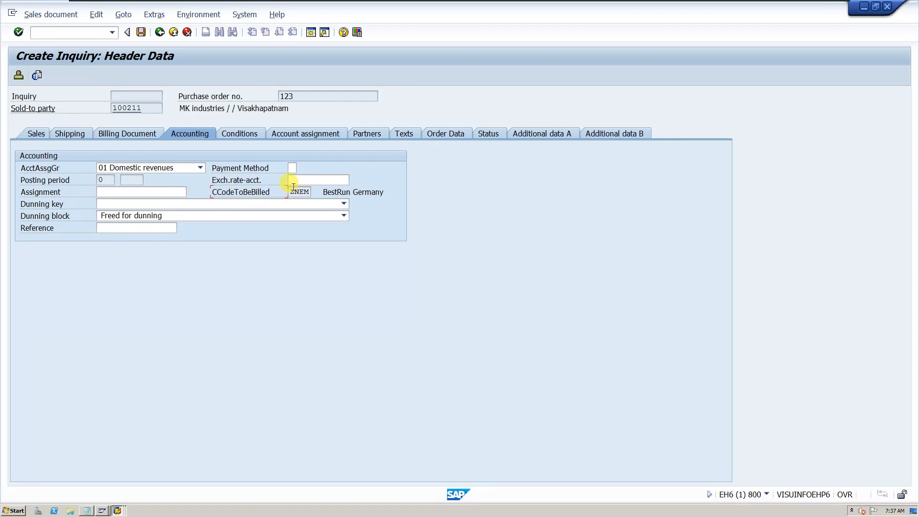
left_click_drag(293, 192, 329, 198)
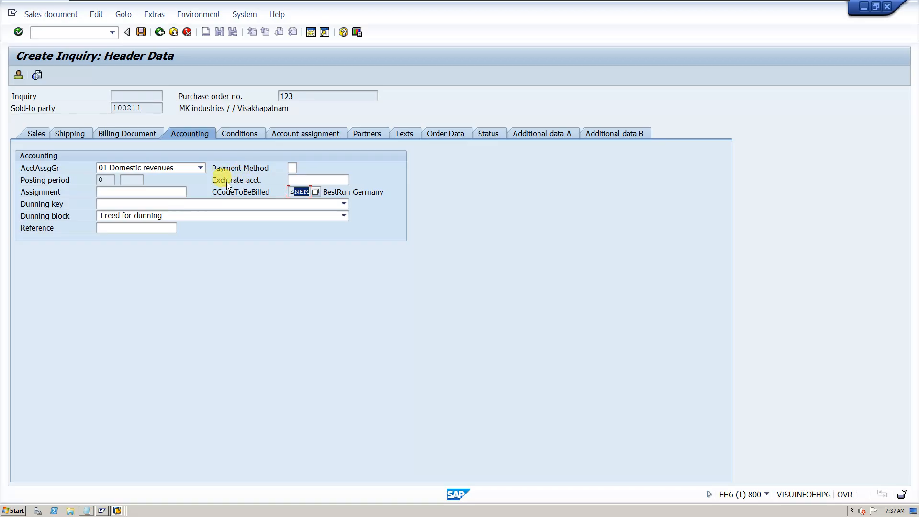
left_click(225, 134)
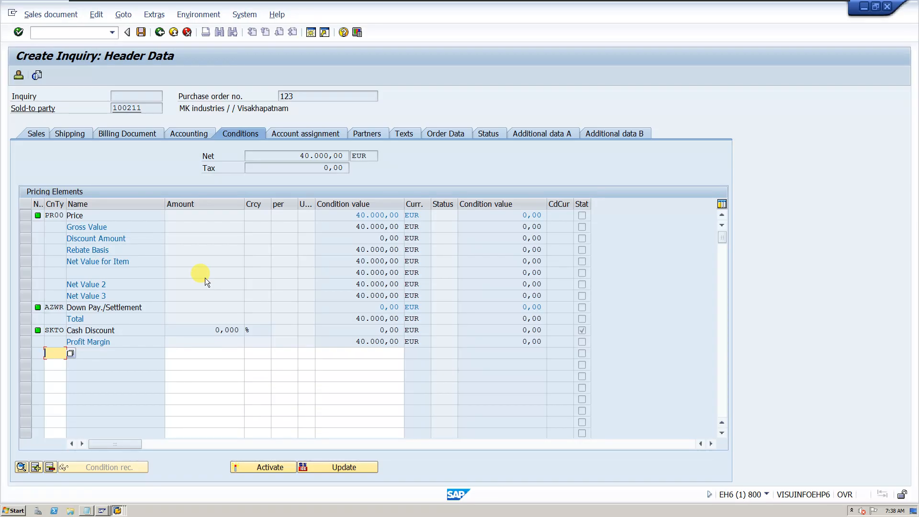
Review the header's account assignment, partner functions, texts and order data
left_click(301, 133)
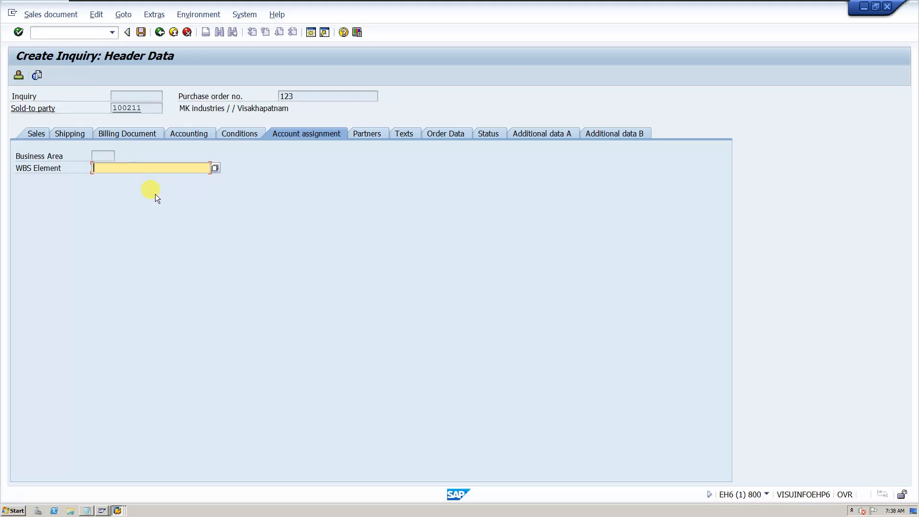
left_click(361, 133)
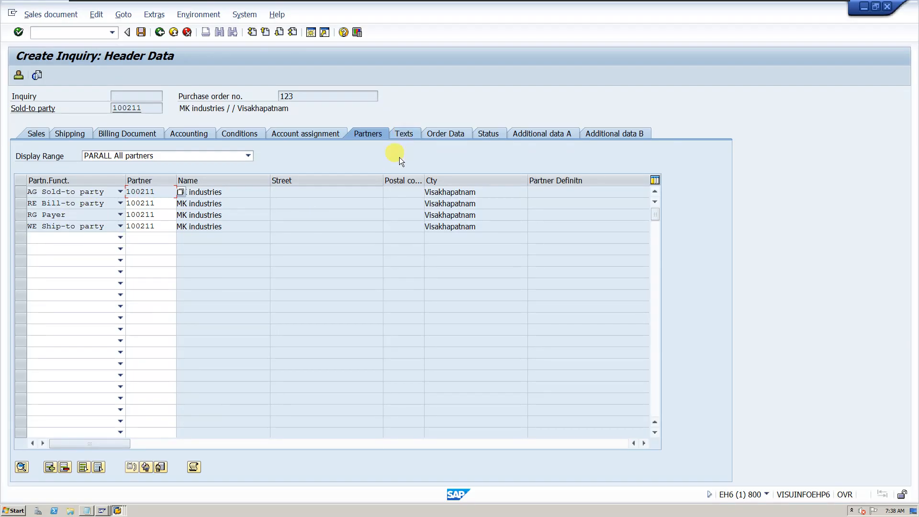
left_click(404, 134)
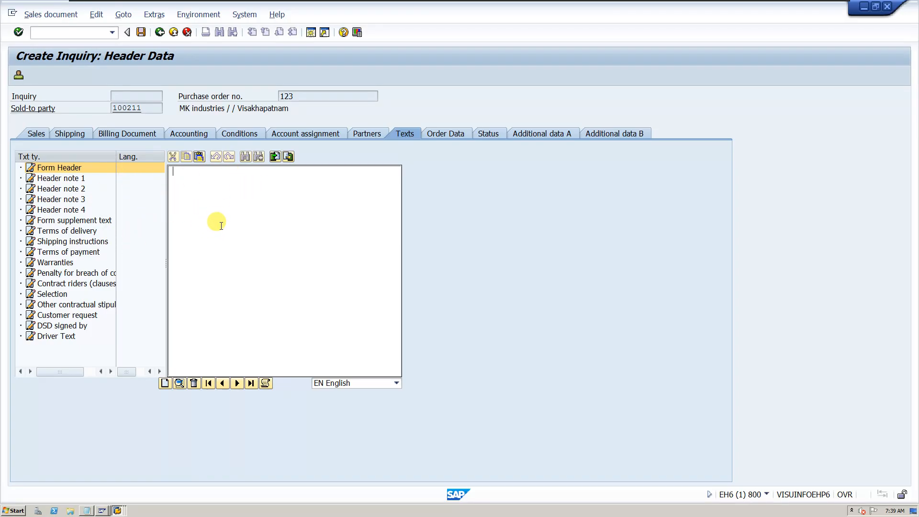
left_click(437, 131)
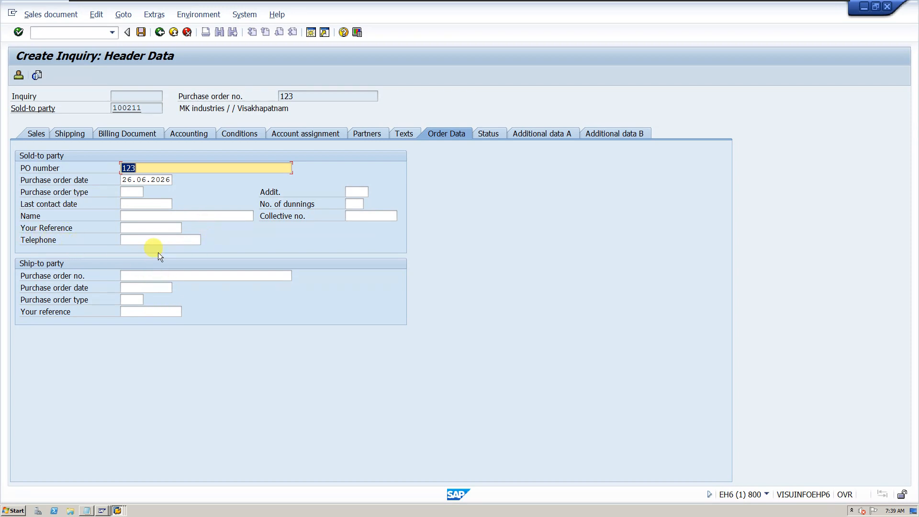
Check the header's processing and completeness status, plus its additional data A and B
left_click(488, 134)
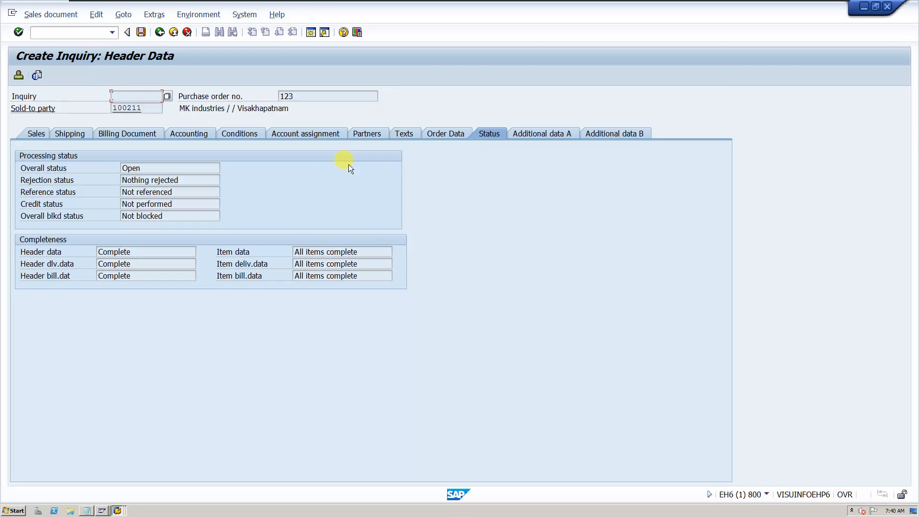
left_click(538, 134)
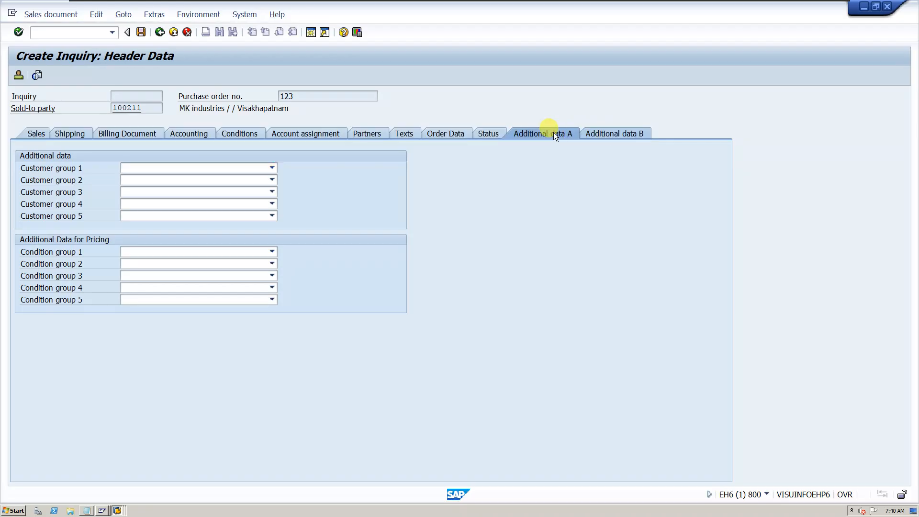
left_click(601, 136)
left_click(577, 133)
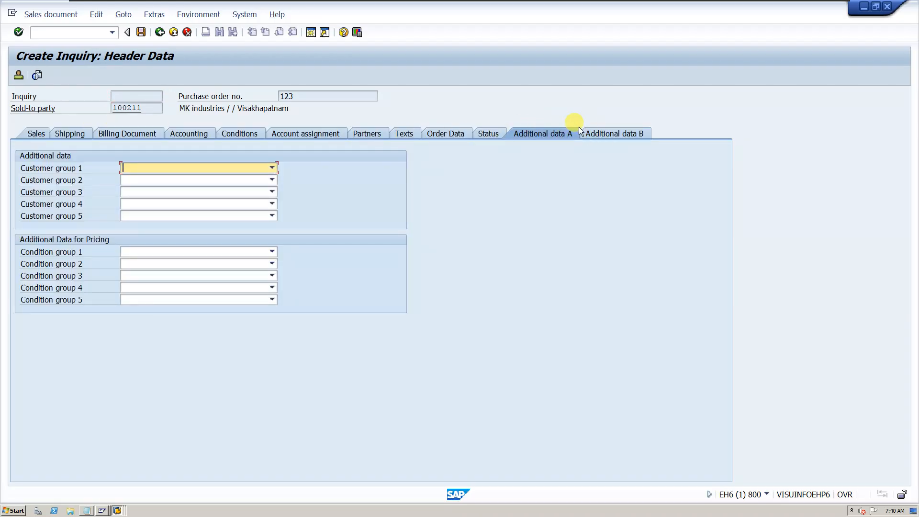
left_click(599, 133)
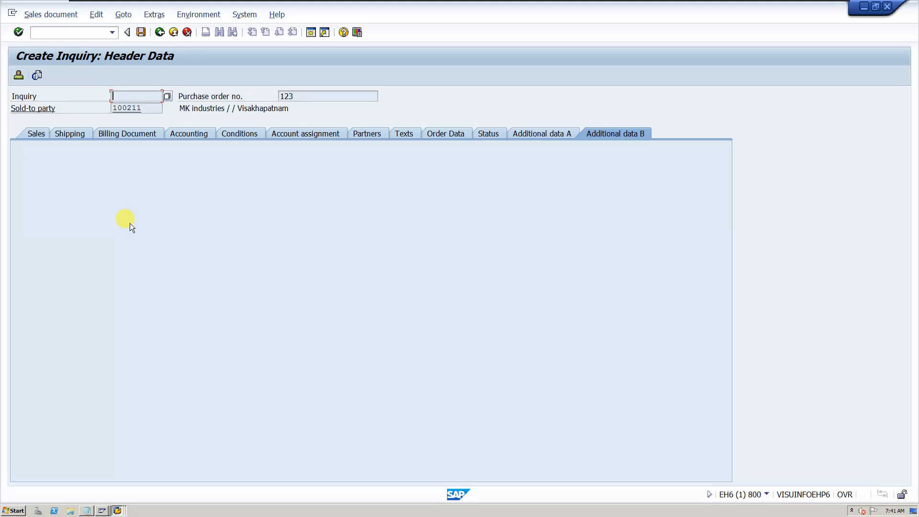
Return to the overview, open the item data of item 10 and check its order probability in Sales A
left_click(160, 32)
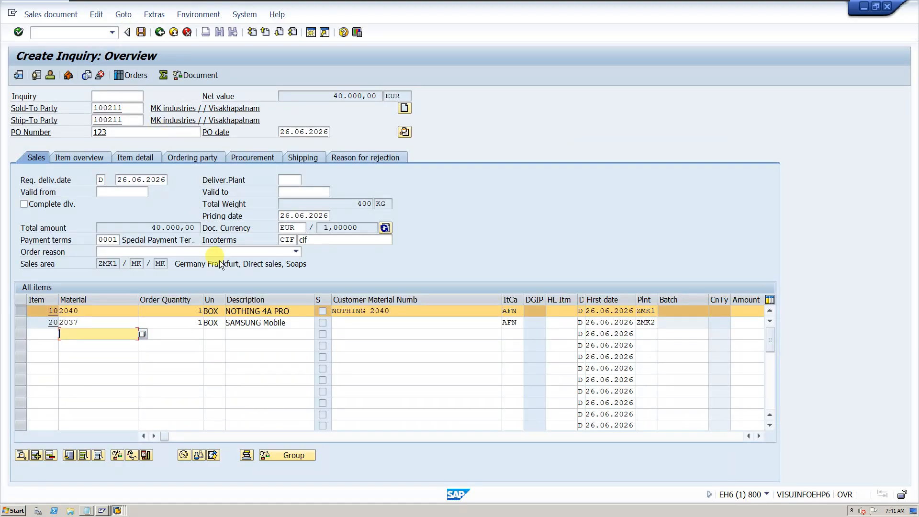
left_click(174, 311)
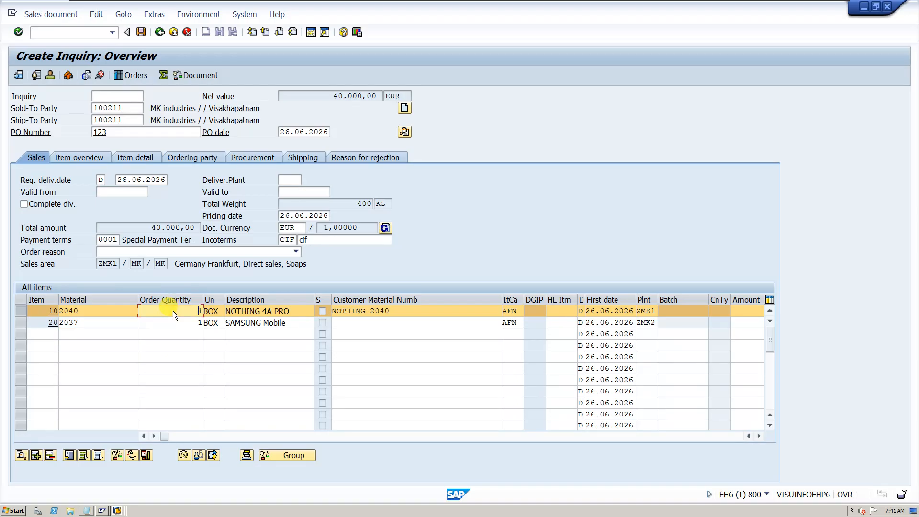
double_click(174, 311)
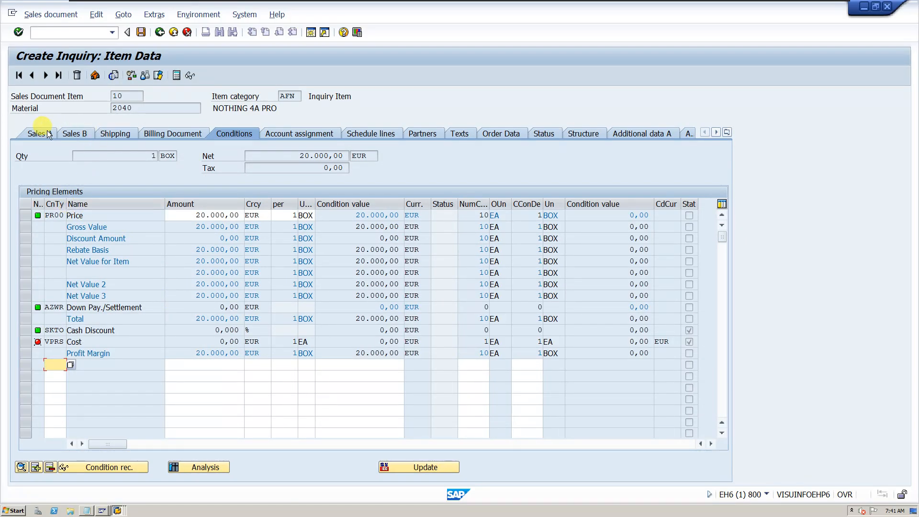
left_click(48, 133)
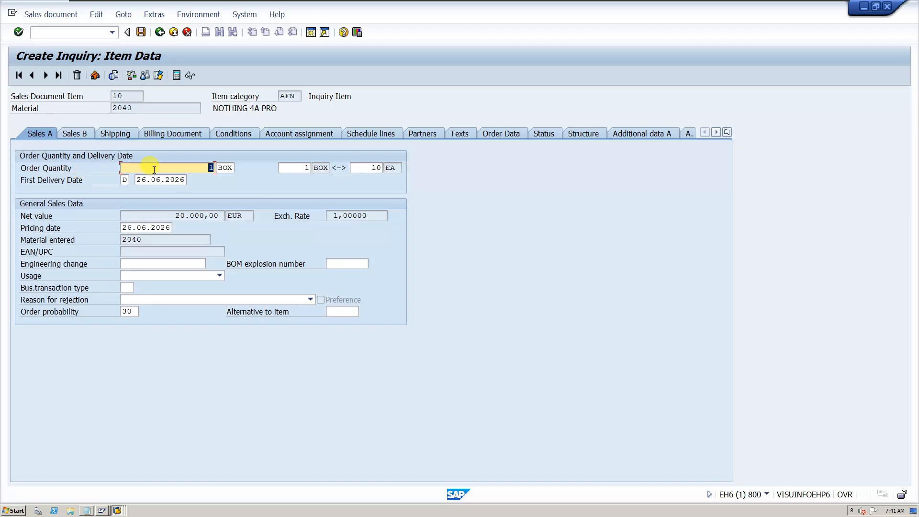
double_click(128, 310)
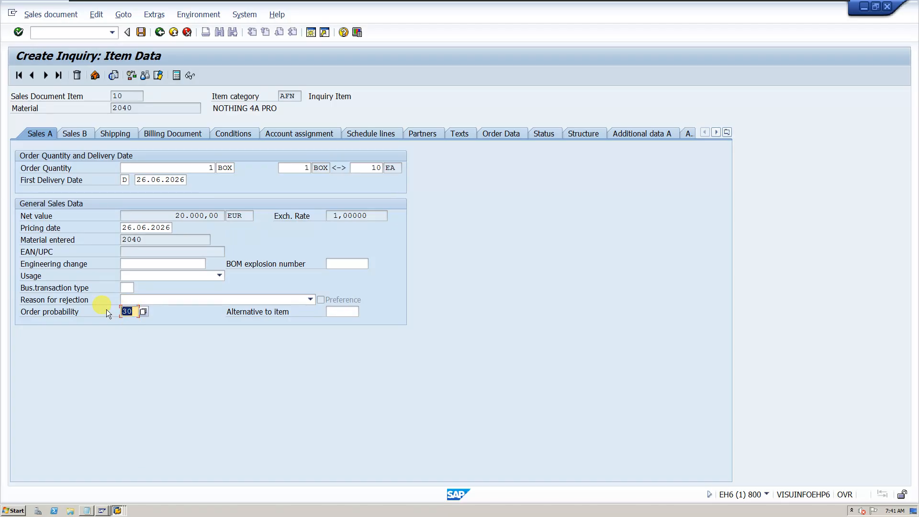
left_click(119, 312)
Review item 10's Sales B, shipping and billing document data, including its material group, plant, route and payment terms
left_click(86, 133)
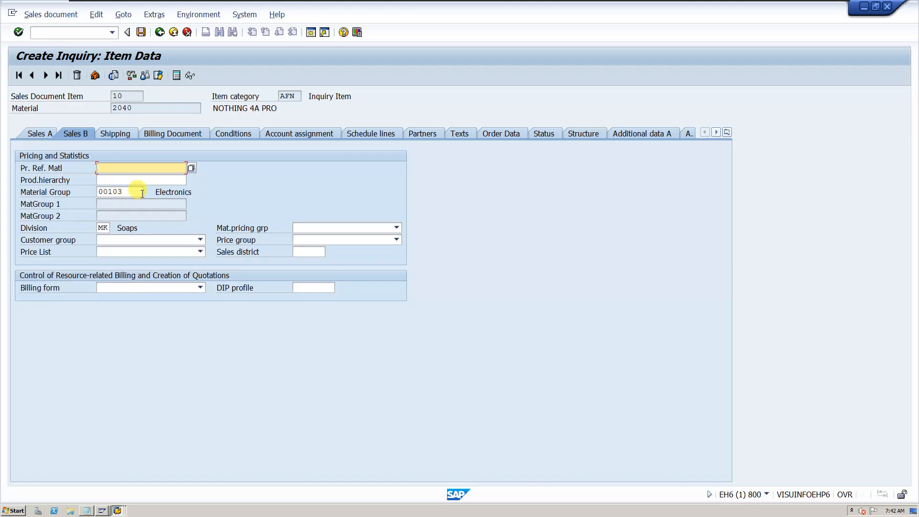
left_click(126, 133)
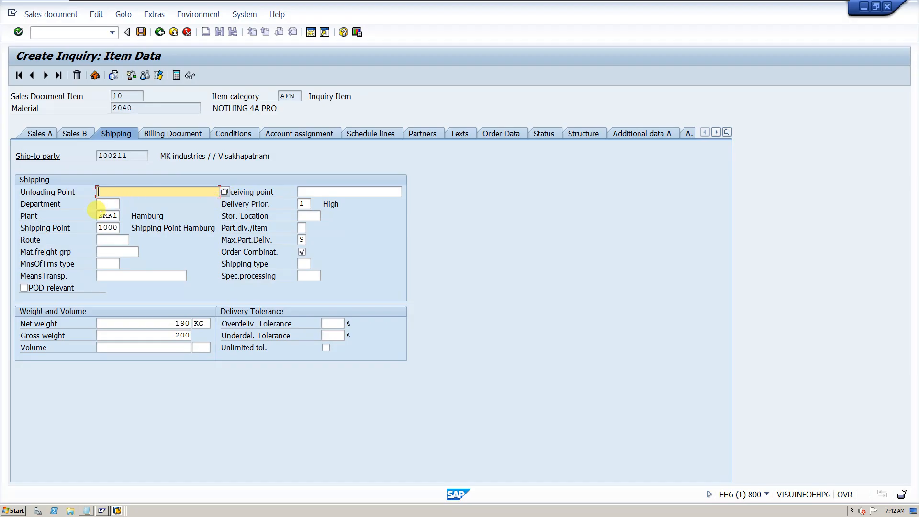
left_click(102, 240)
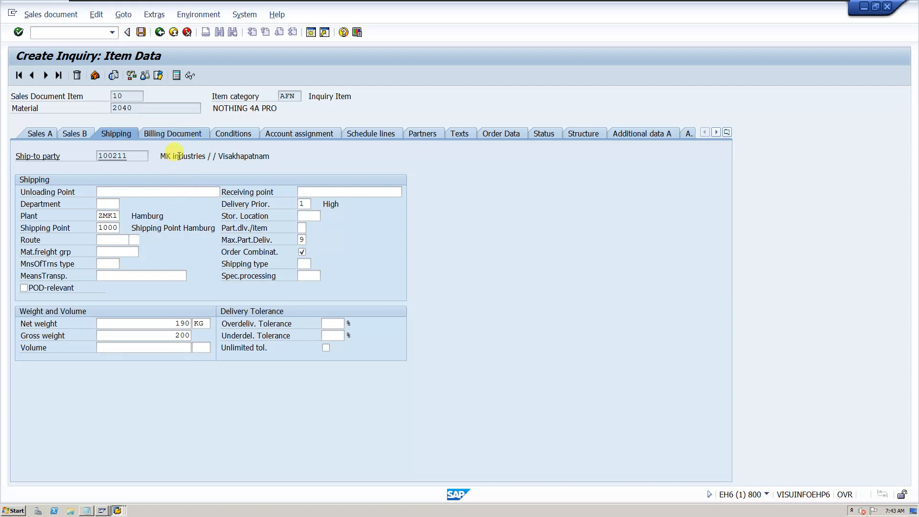
left_click(180, 138)
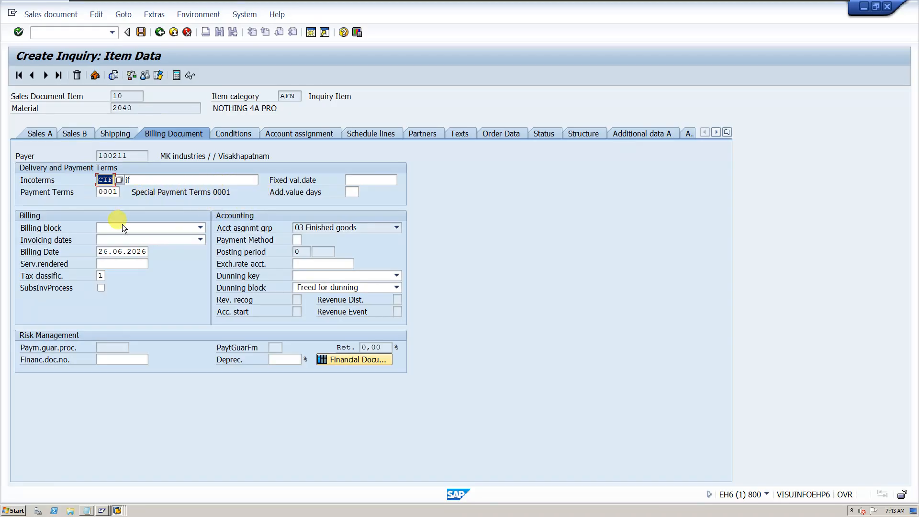
left_click(125, 134)
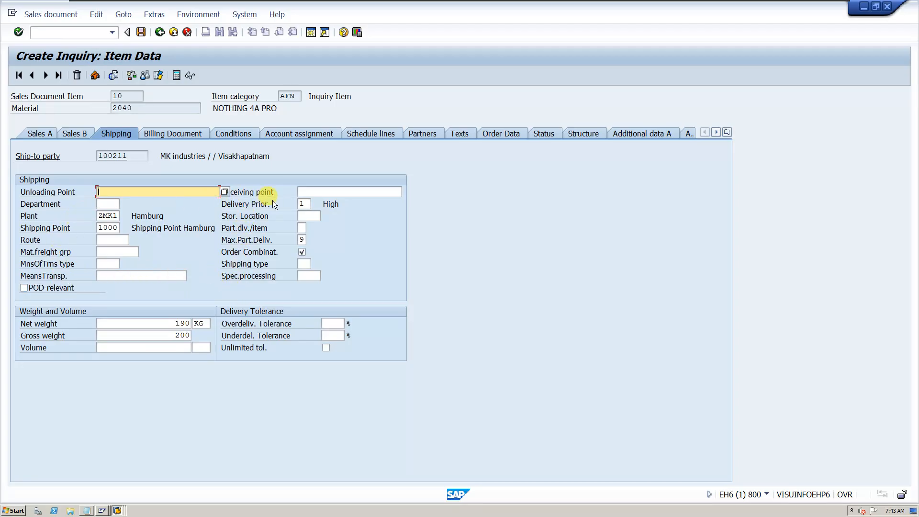
left_click(172, 133)
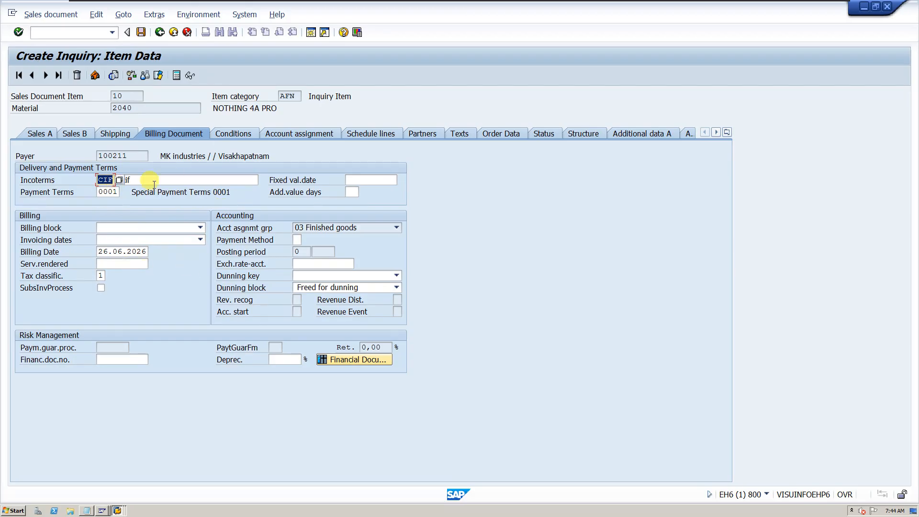
Check the PR00 price amount in item 10's conditions and try to move on to the following item
left_click(228, 130)
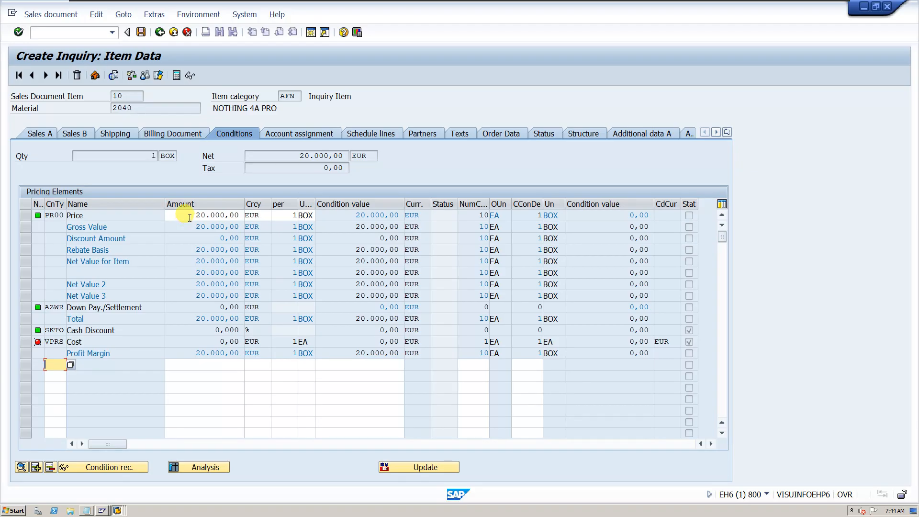
left_click_drag(195, 215, 248, 215)
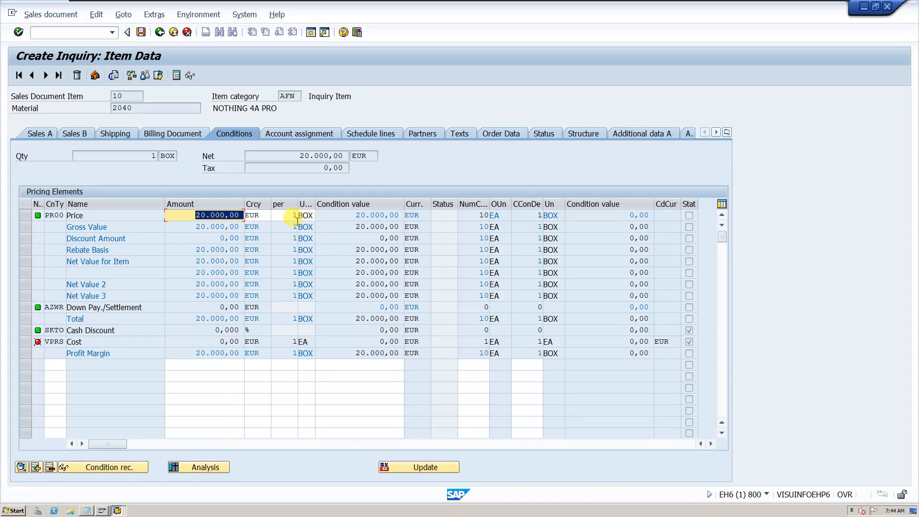
left_click(47, 77)
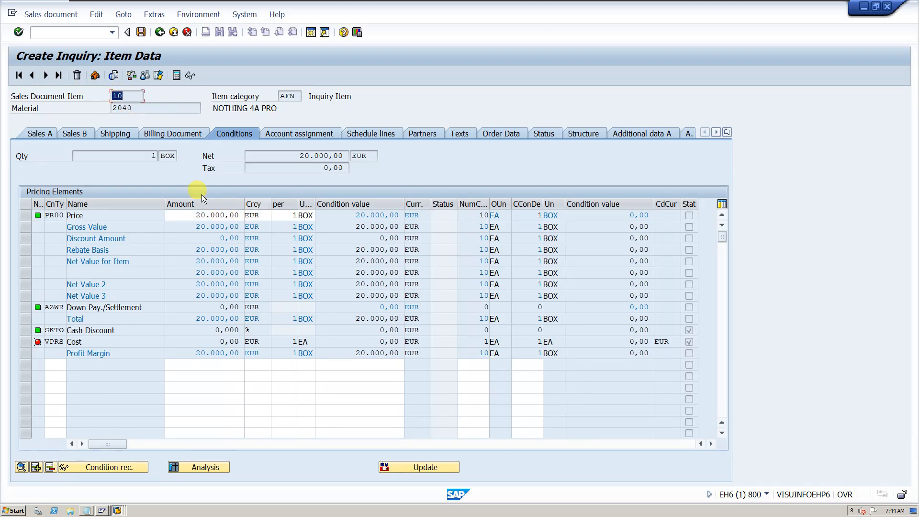
left_click(45, 76)
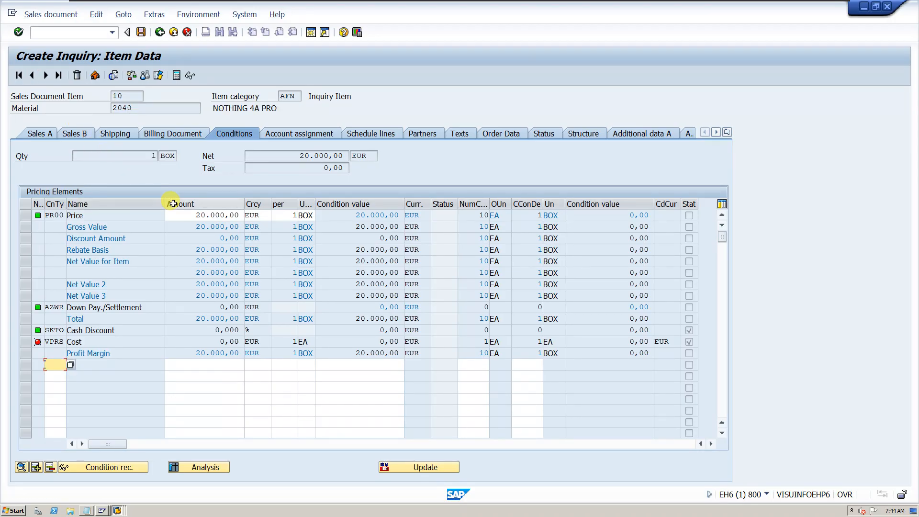
Review item 10's account assignment and check the schedule line category in its schedule lines
left_click(280, 135)
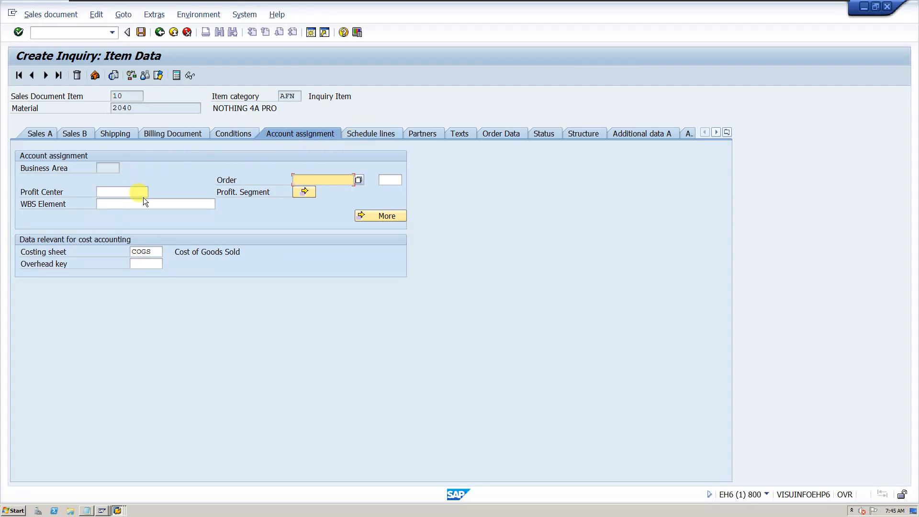
left_click(366, 133)
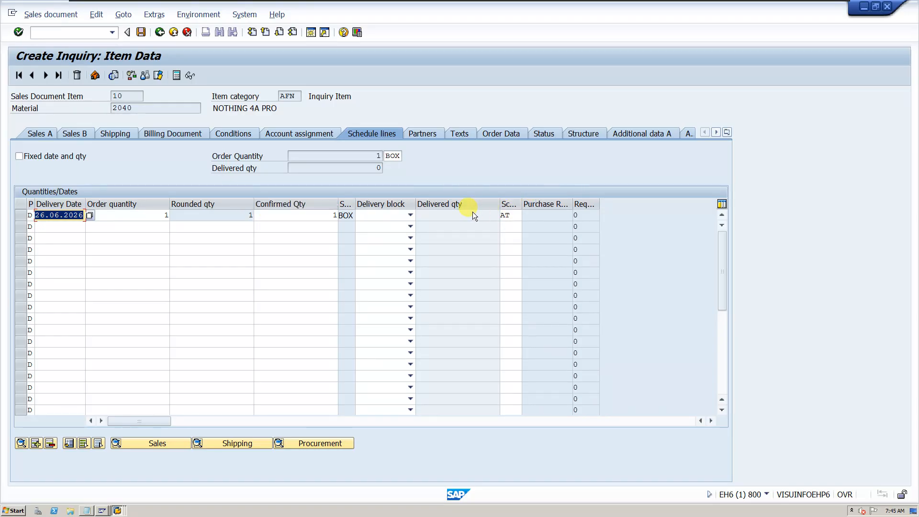
left_click(507, 216)
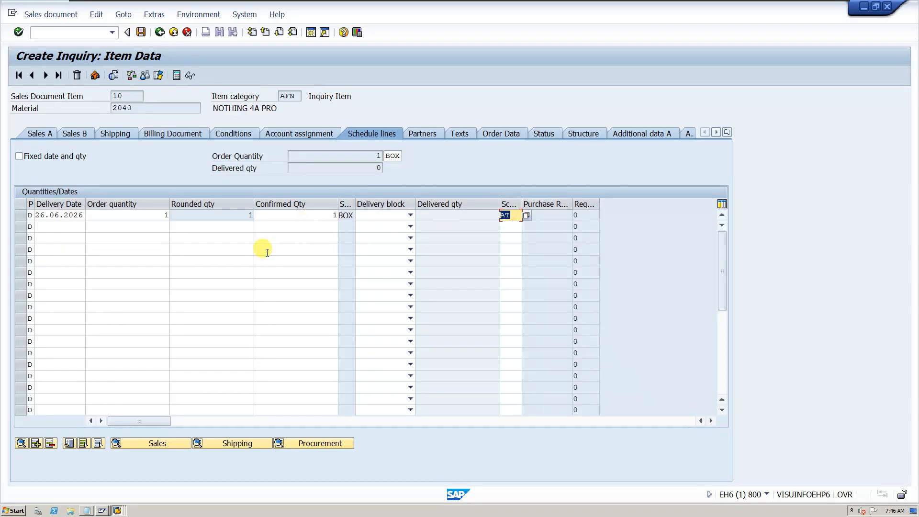
Review item 10's material sales text, customer material in the order data, status and additional data B
left_click(414, 133)
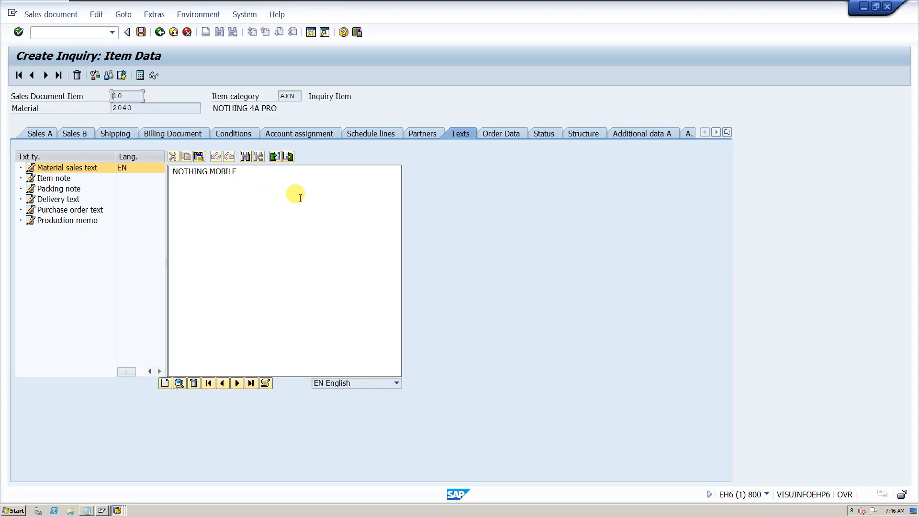
left_click(492, 132)
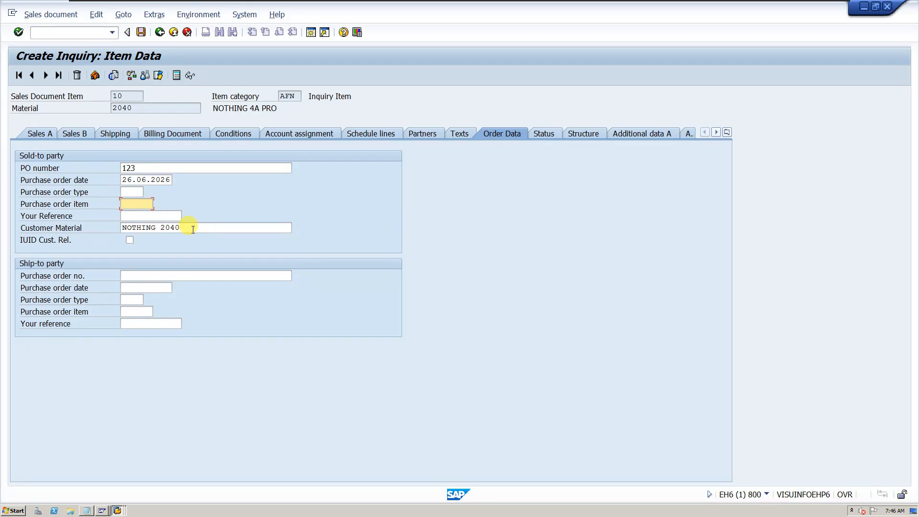
left_click_drag(191, 228, 99, 224)
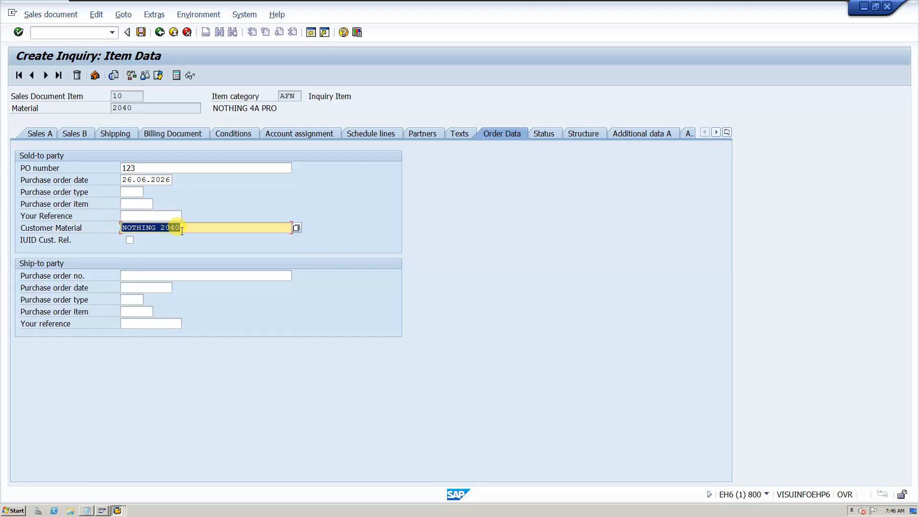
left_click(547, 133)
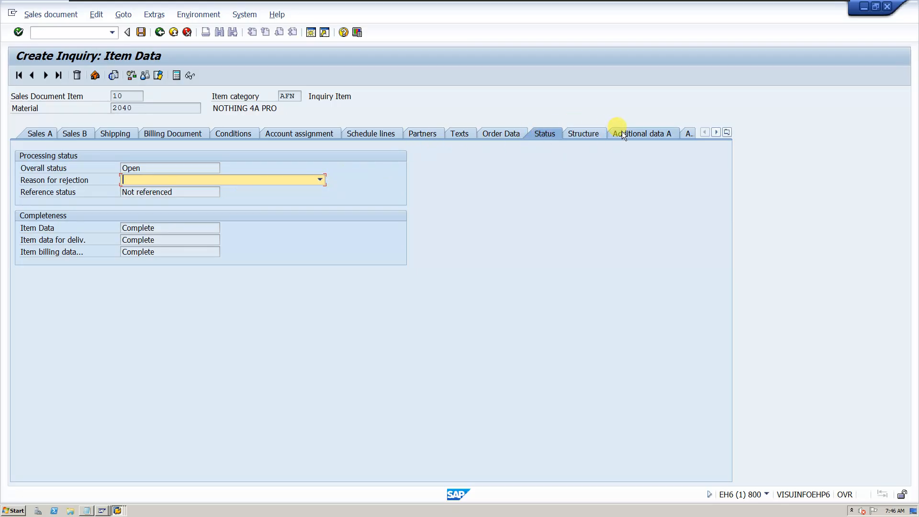
left_click(662, 133)
left_click(689, 134)
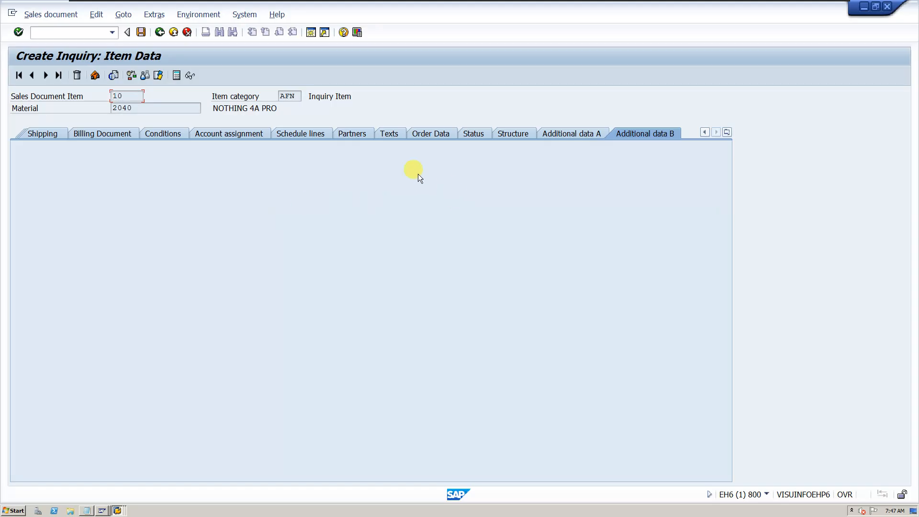
Return to the inquiry overview and run the incompletion log to check the document for missing data
left_click(161, 32)
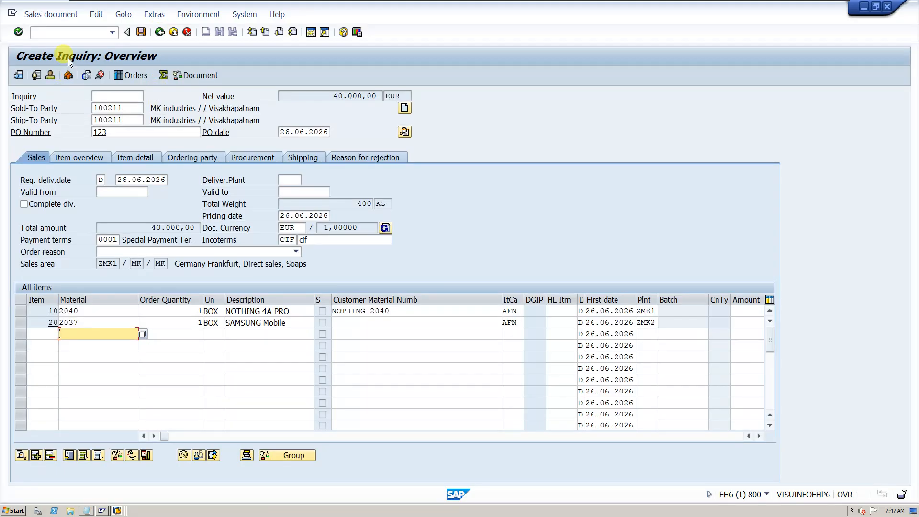
left_click(91, 16)
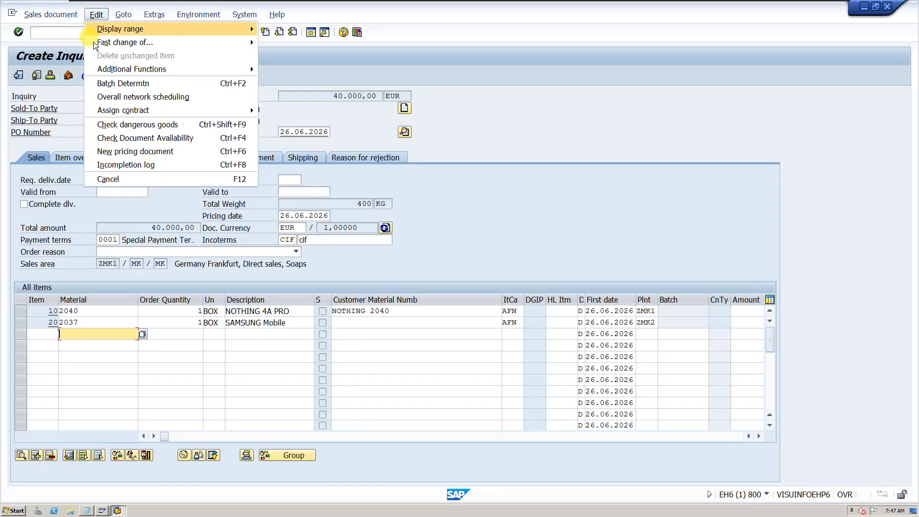
left_click(108, 165)
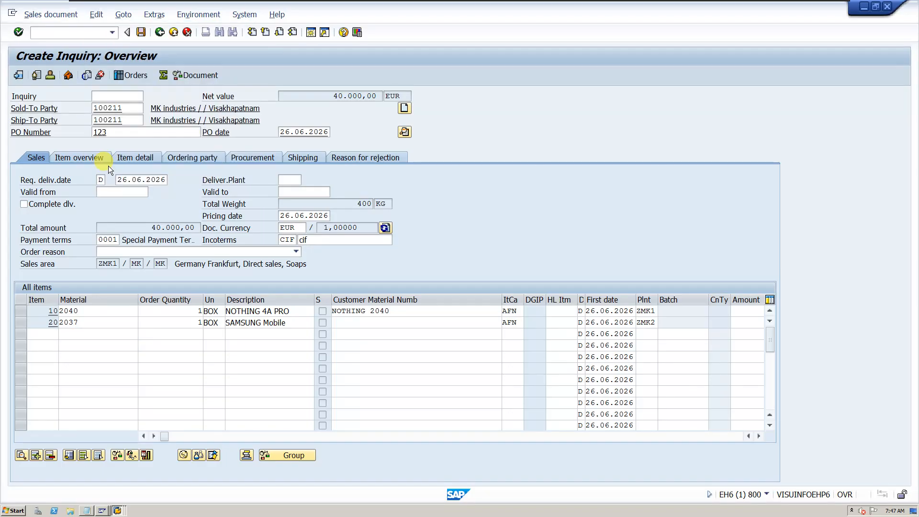
left_click(96, 14)
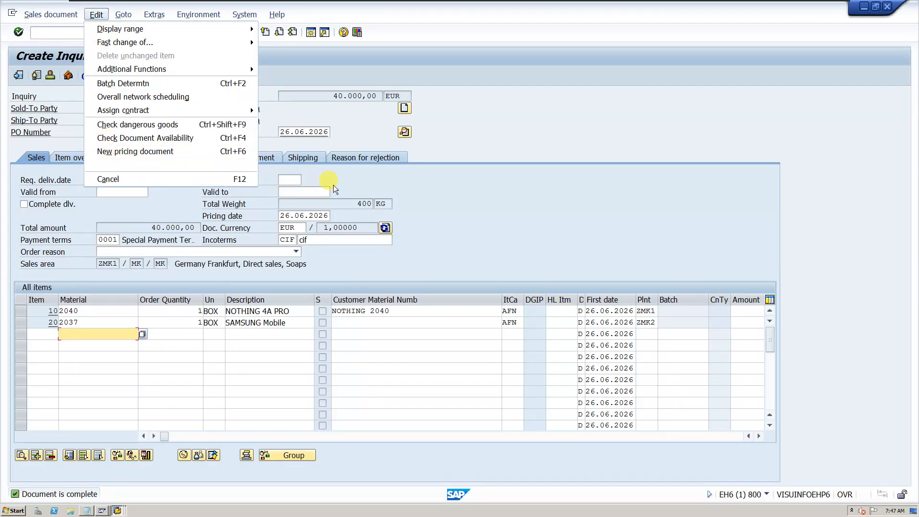
Save the completed inquiry
left_click(389, 188)
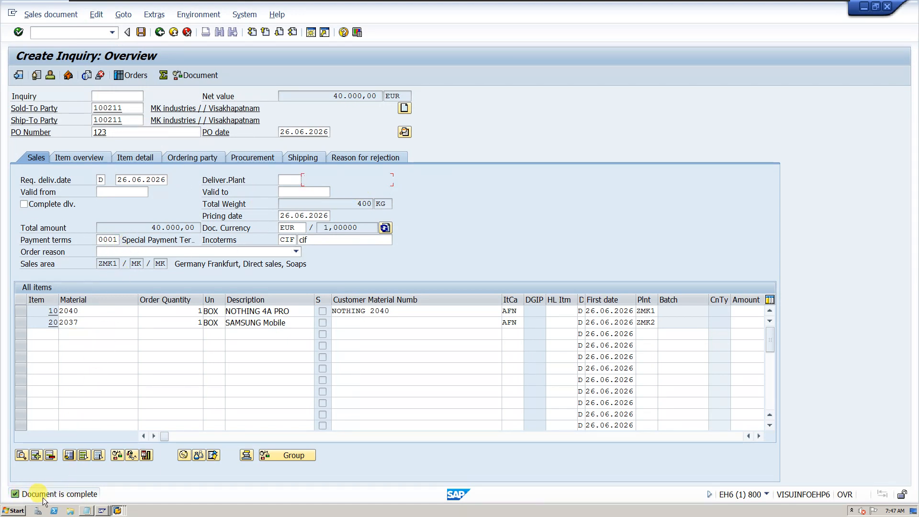
left_click(141, 32)
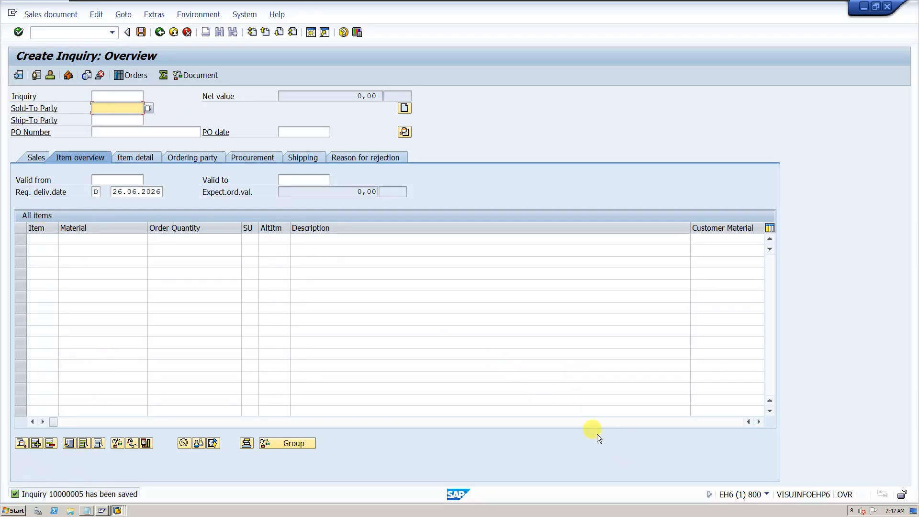
Check the transaction code for changing inquiries, view the saved inquiry in change mode and return to the initial screen
left_click(28, 15)
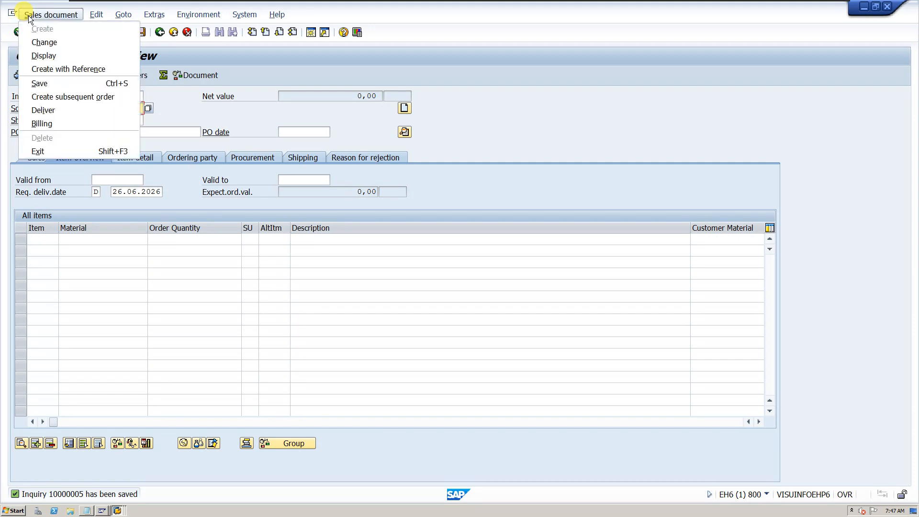
left_click(39, 45)
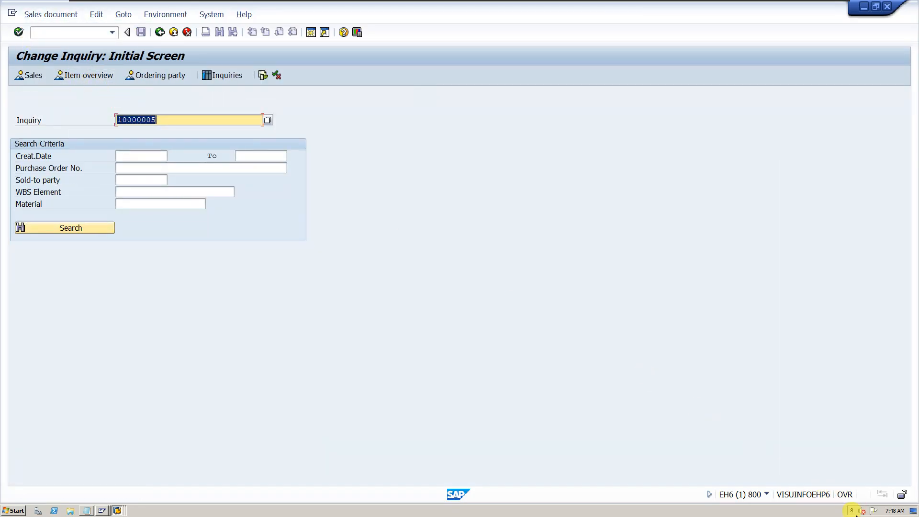
left_click(765, 494)
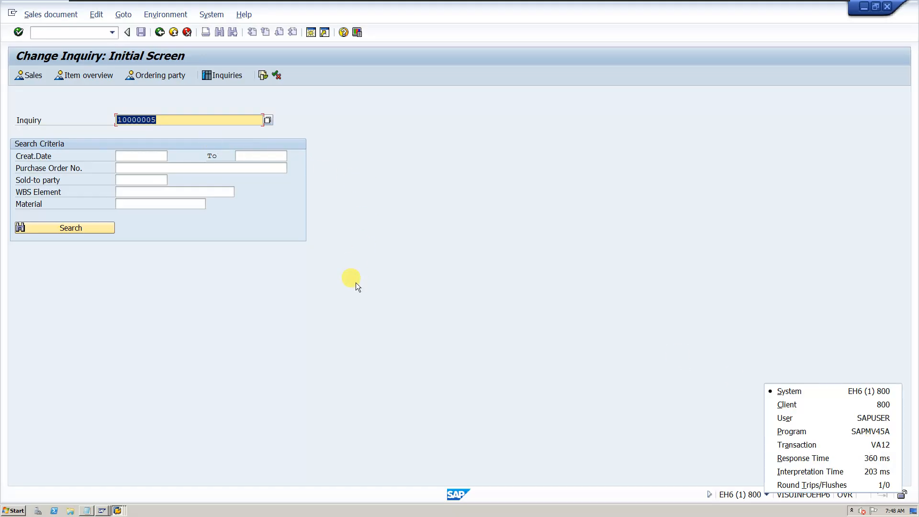
left_click(339, 265)
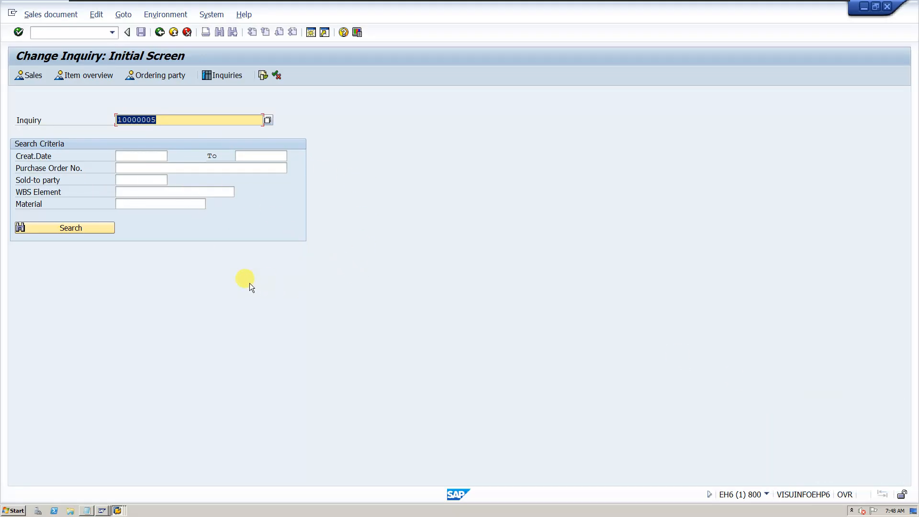
key("Return")
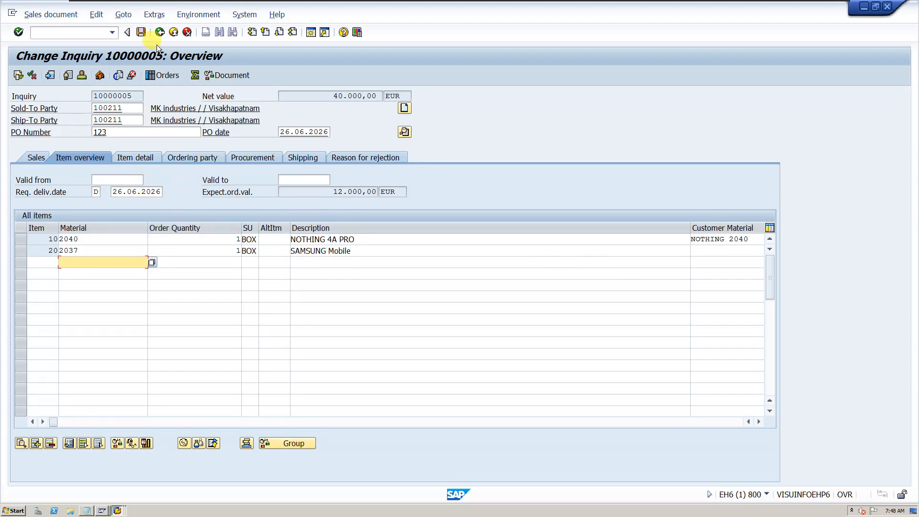
left_click(160, 32)
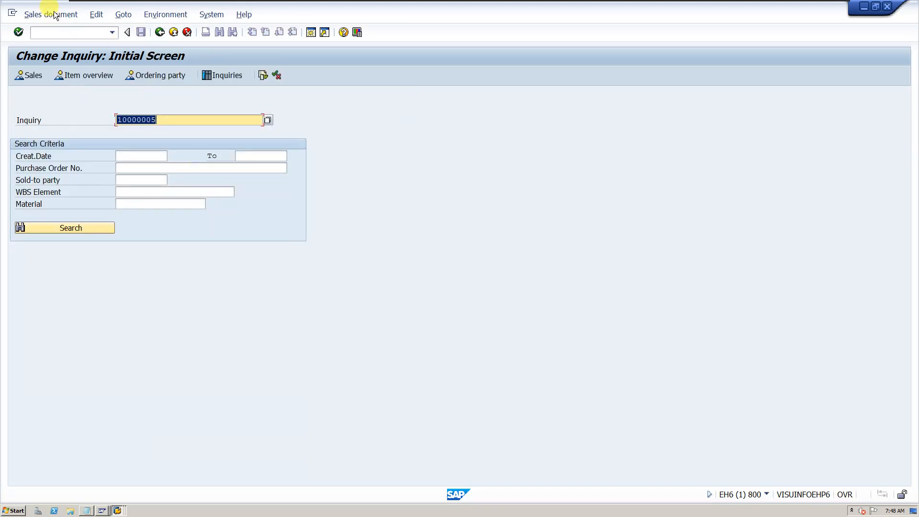
Switch to displaying inquiries, check the transaction code and open the saved inquiry in display mode
left_click(55, 15)
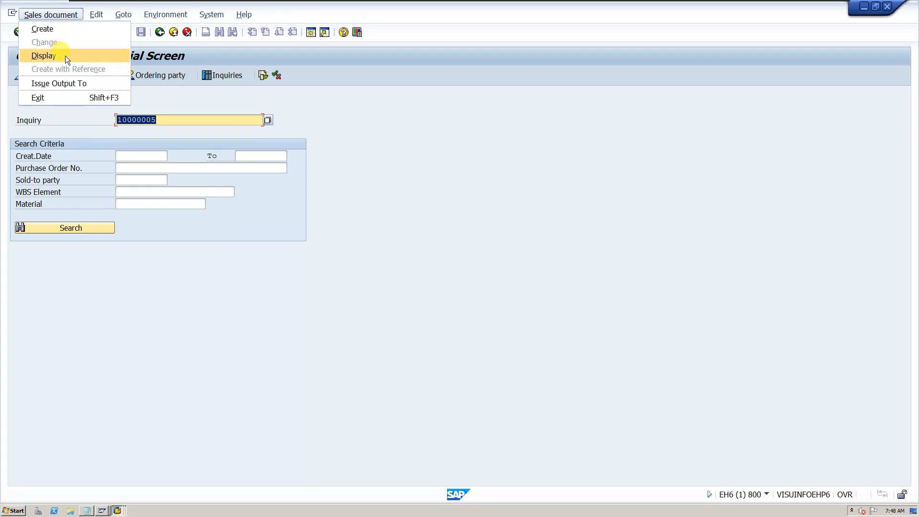
left_click(66, 57)
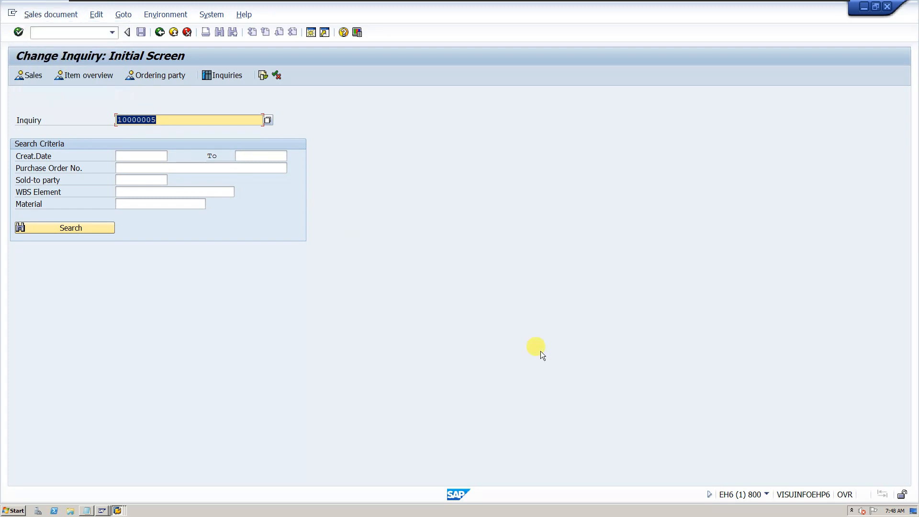
left_click(765, 494)
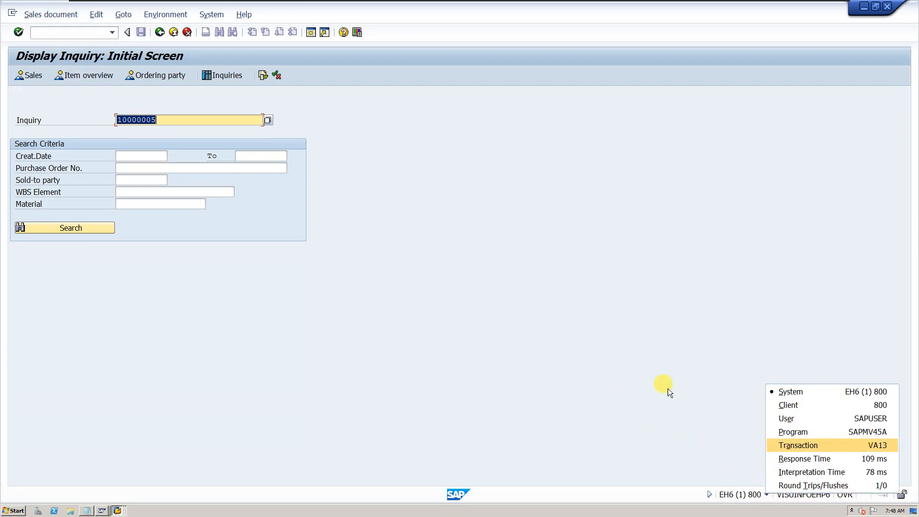
left_click(388, 269)
key("Return")
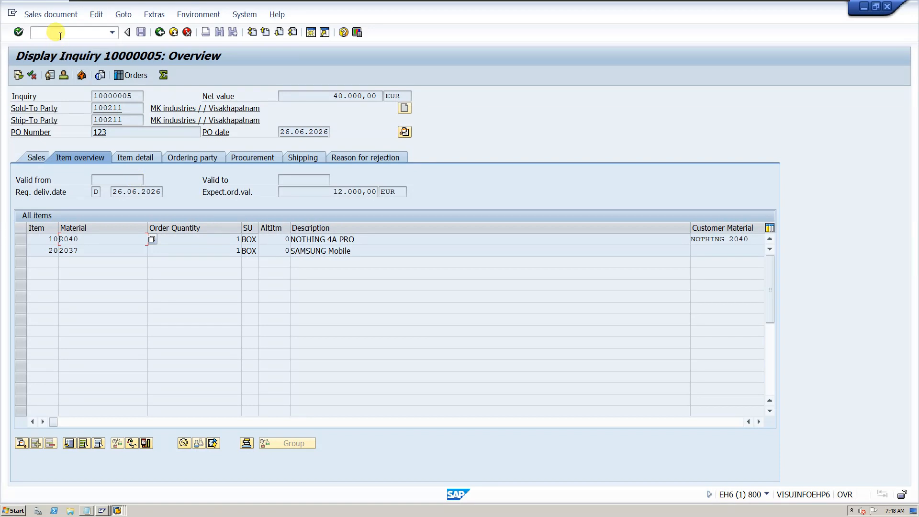
Try to start transaction VA21 directly from the inquiry display
left_click(86, 34)
type("VA21")
key("Return")
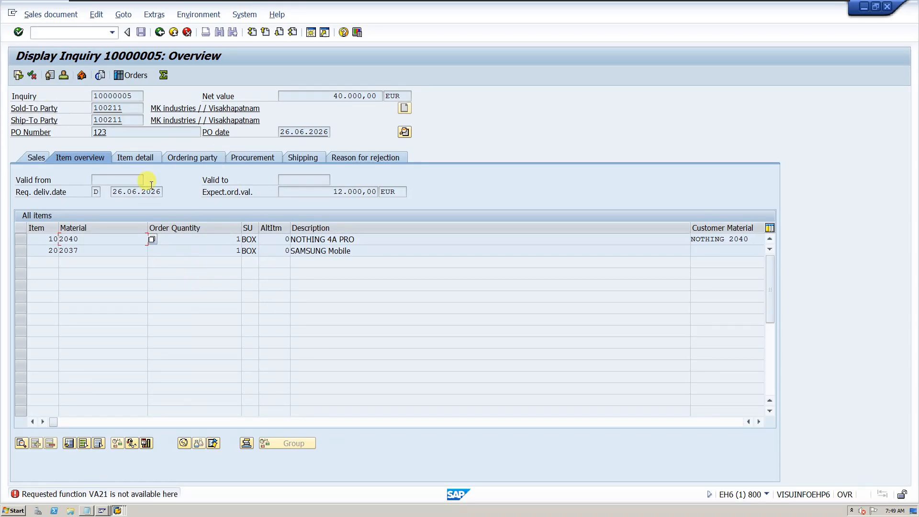
Leave the inquiry display and start quotation creation with the command /NVA21
left_click(74, 34)
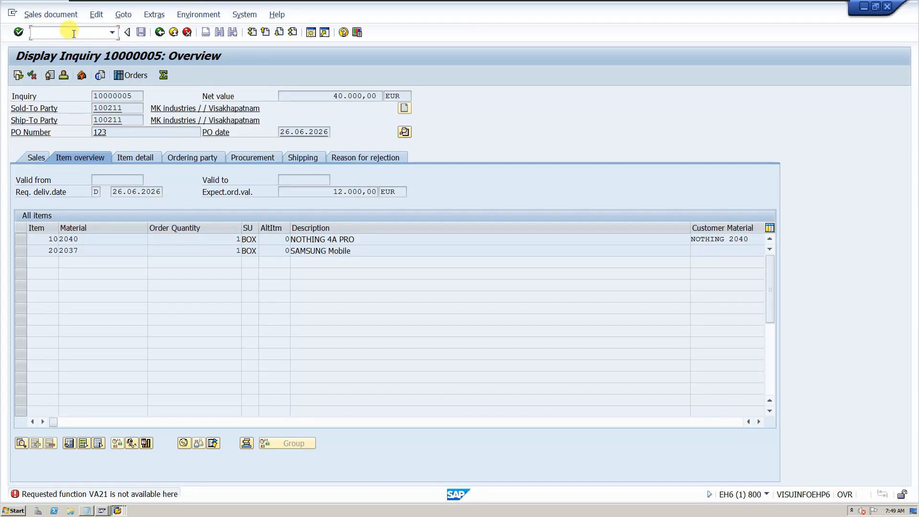
type("/NVA21")
left_click(73, 34)
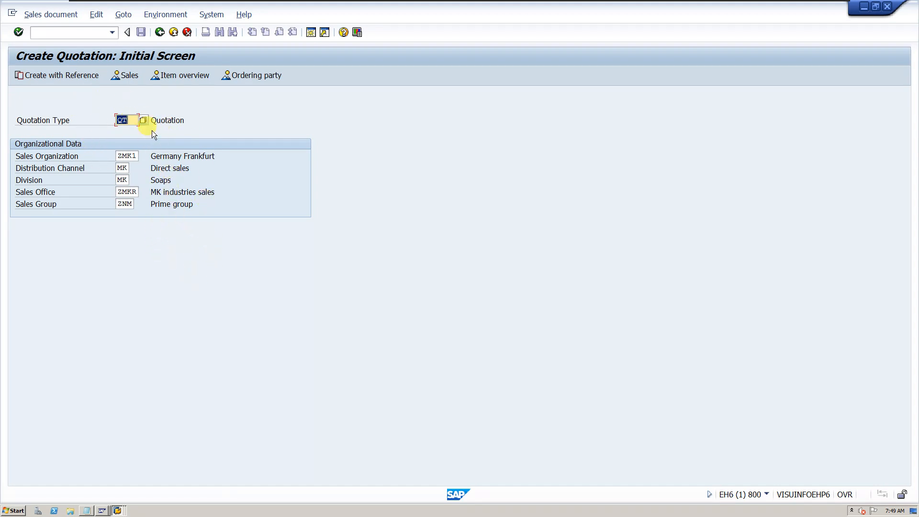
View the blank overview for quotation type QT and return to the initial screen
left_click(134, 119)
left_click_drag(134, 119, 101, 120)
key("Return")
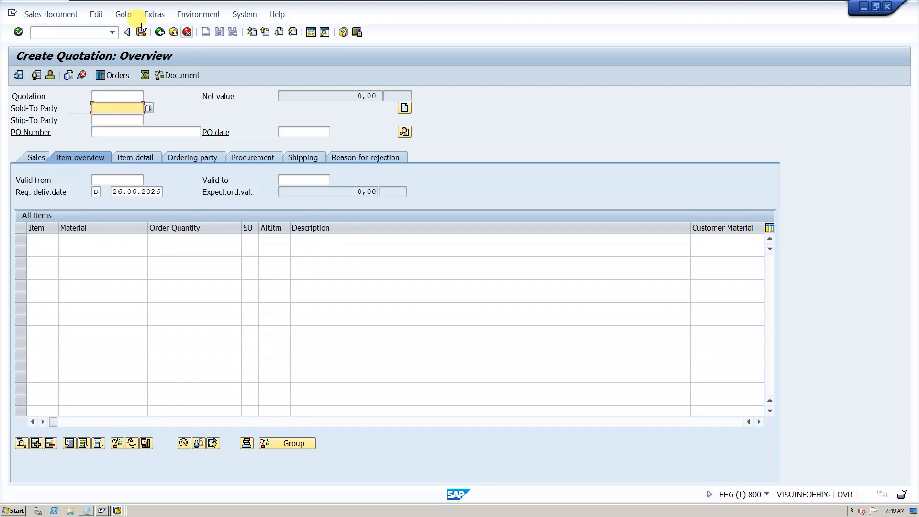
left_click(161, 32)
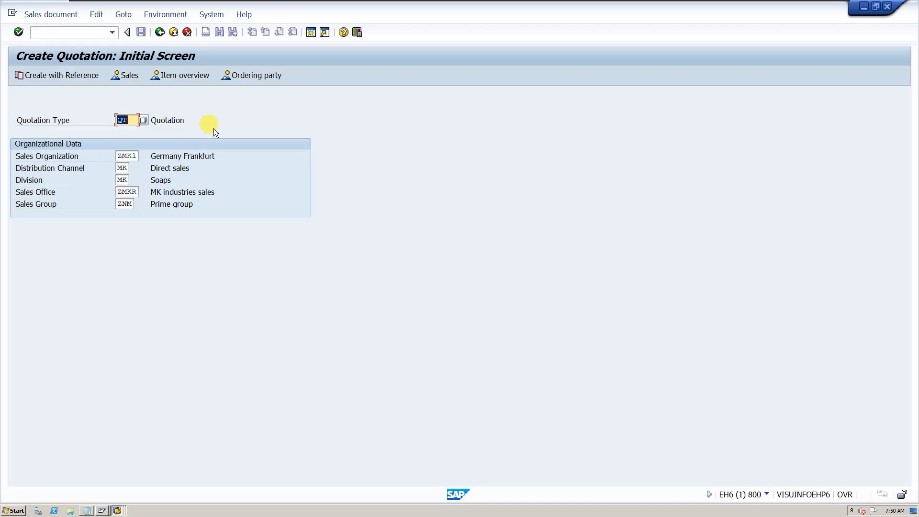
Begin creating the QT quotation with reference to an inquiry
left_click(64, 76)
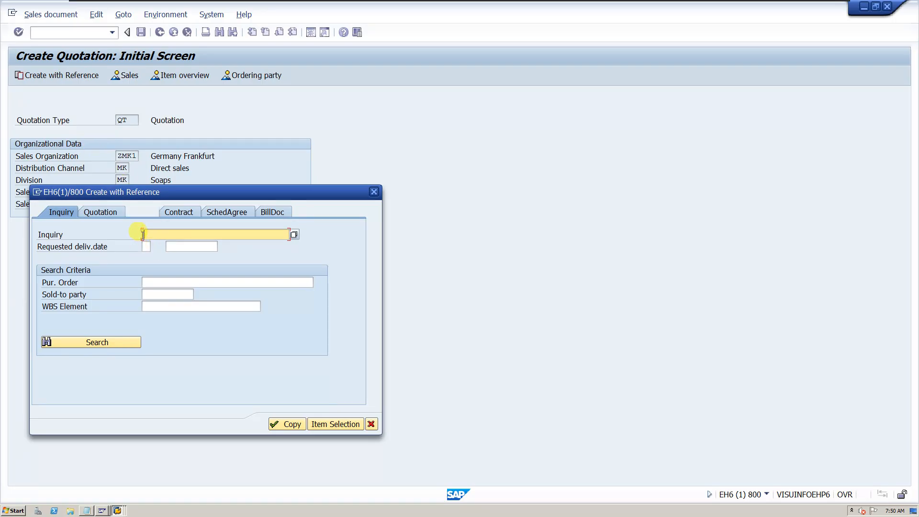
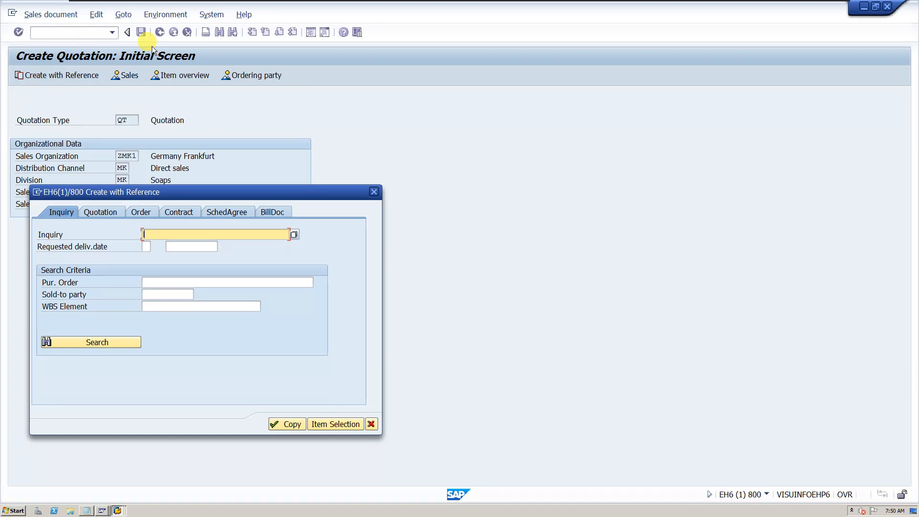
Look up sales documents for material 2040 and pick the most recent IN-type inquiry as the reference document
left_click(295, 237)
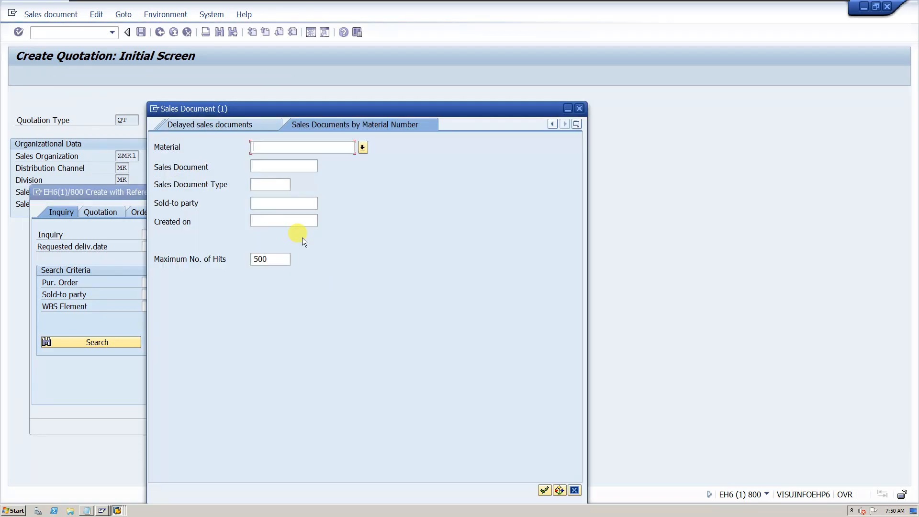
left_click(280, 150)
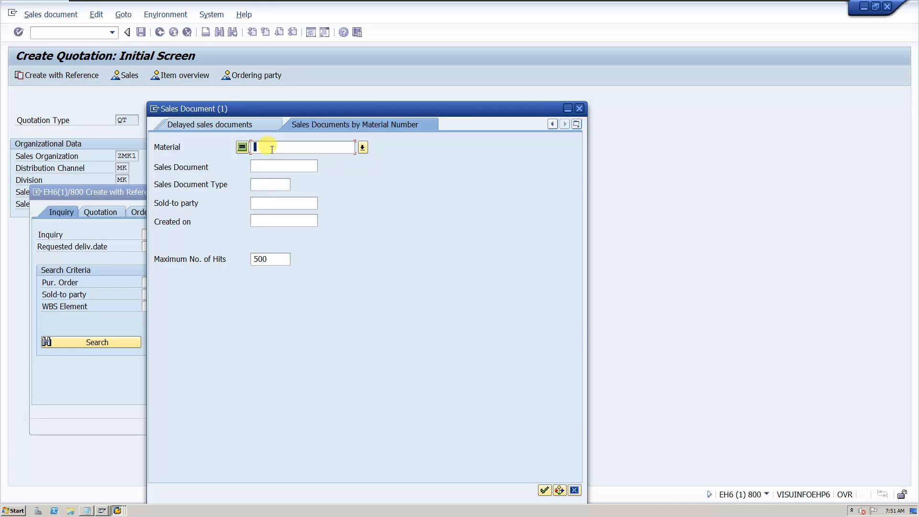
type("2040")
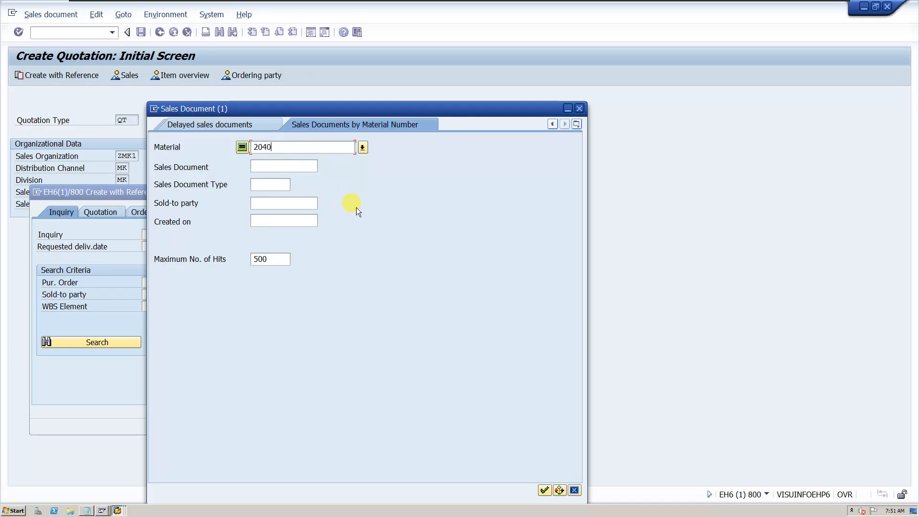
left_click(544, 490)
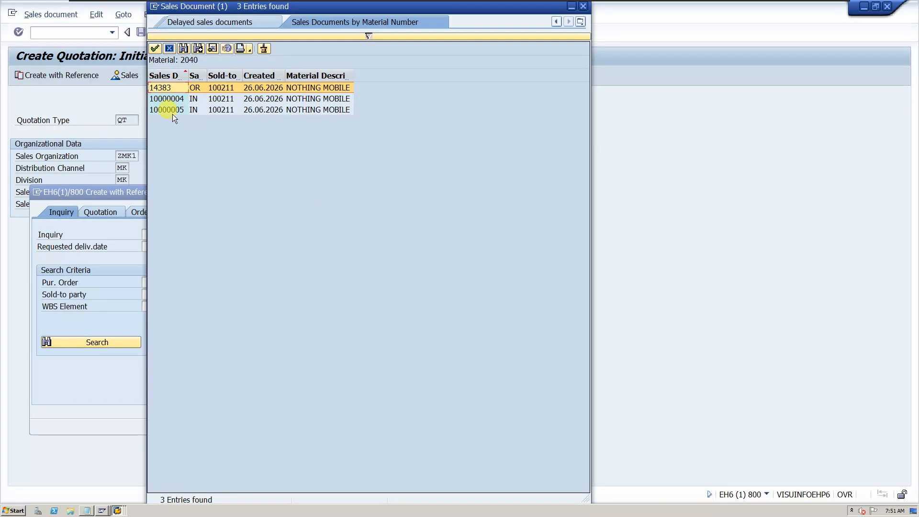
left_click(194, 110)
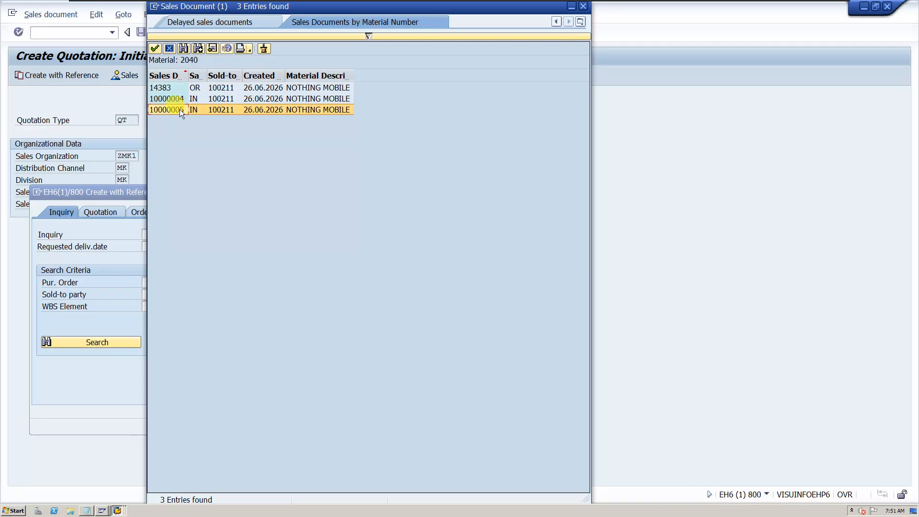
double_click(180, 109)
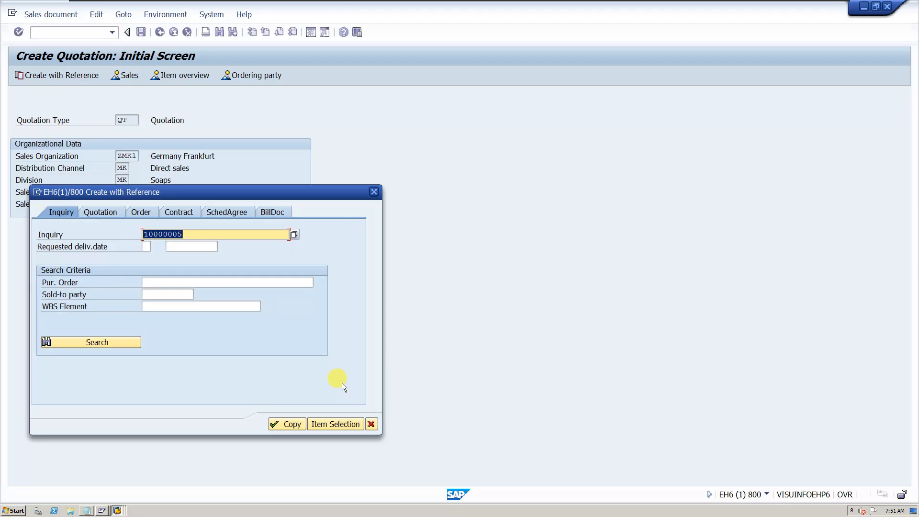
Open the inquiry's item selection, exclude item 20 (SAMSUNG Mobile), and copy only item 10 (NOTHING 4A PRO) into the quotation
left_click(338, 425)
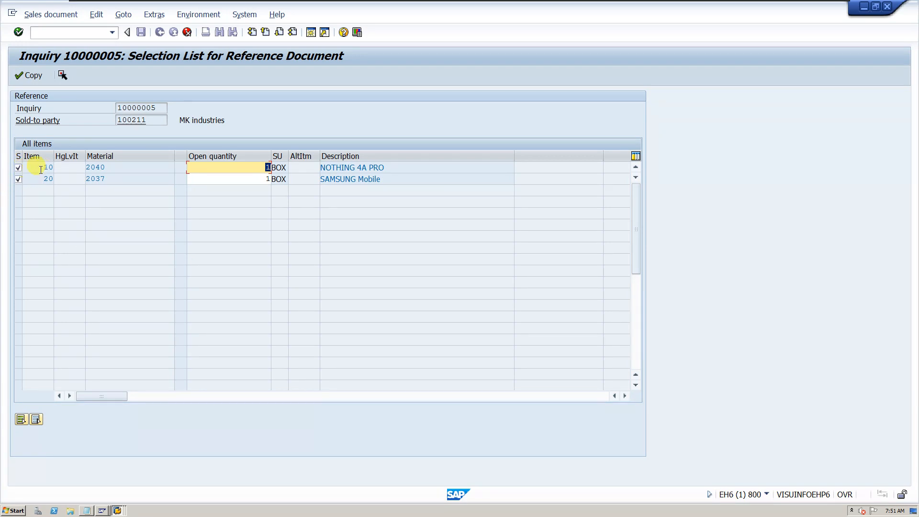
left_click(18, 178)
left_click(19, 168)
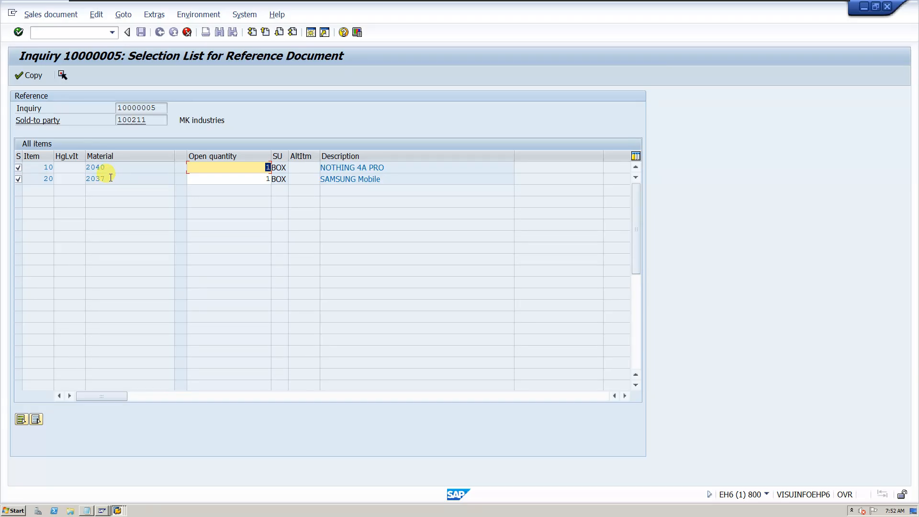
left_click(19, 178)
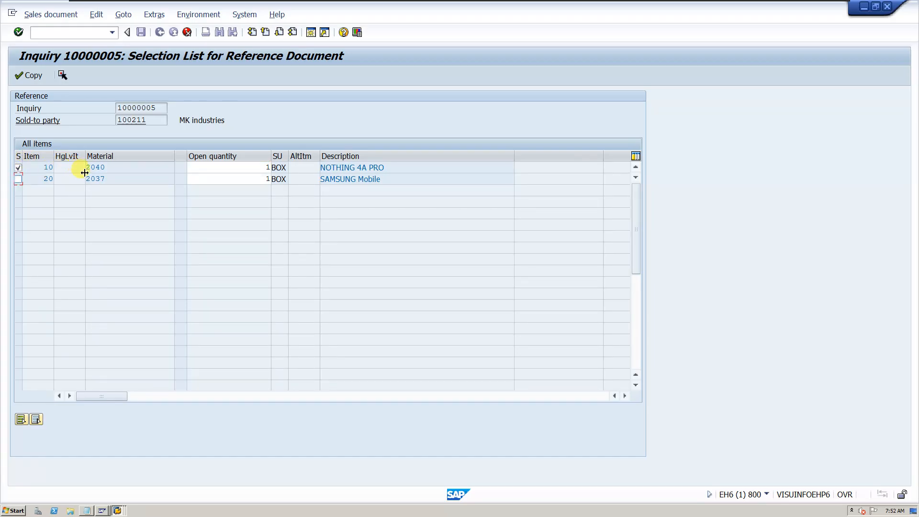
left_click(39, 71)
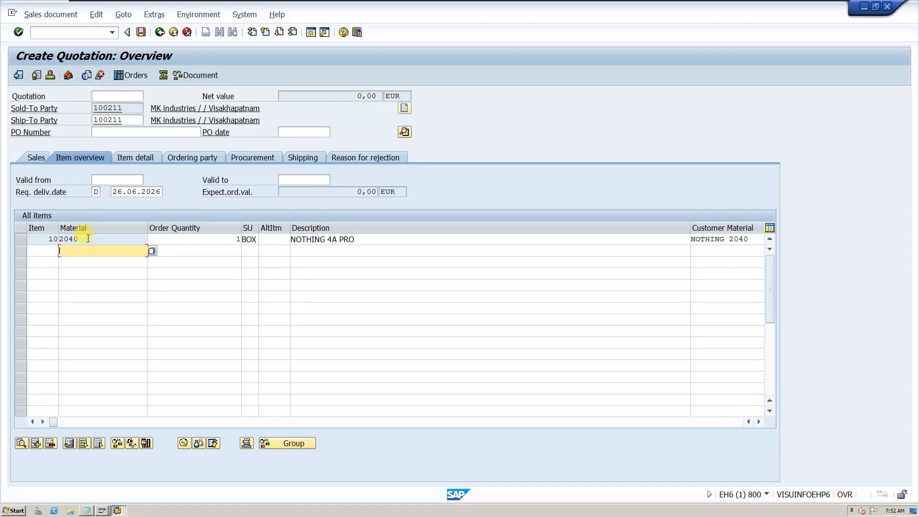
Enter the customer's purchase order number and set the PO date to 26.06.2026 in the quotation
left_click(172, 241)
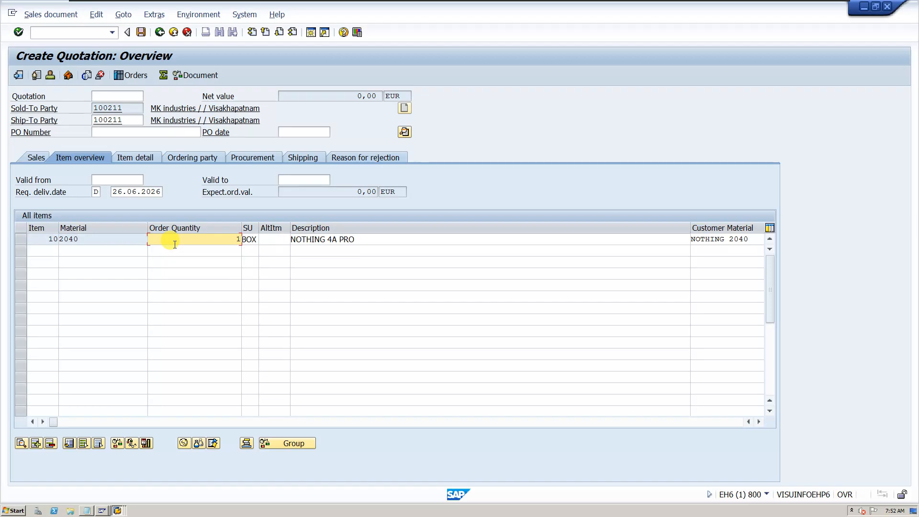
left_click(115, 133)
type("123")
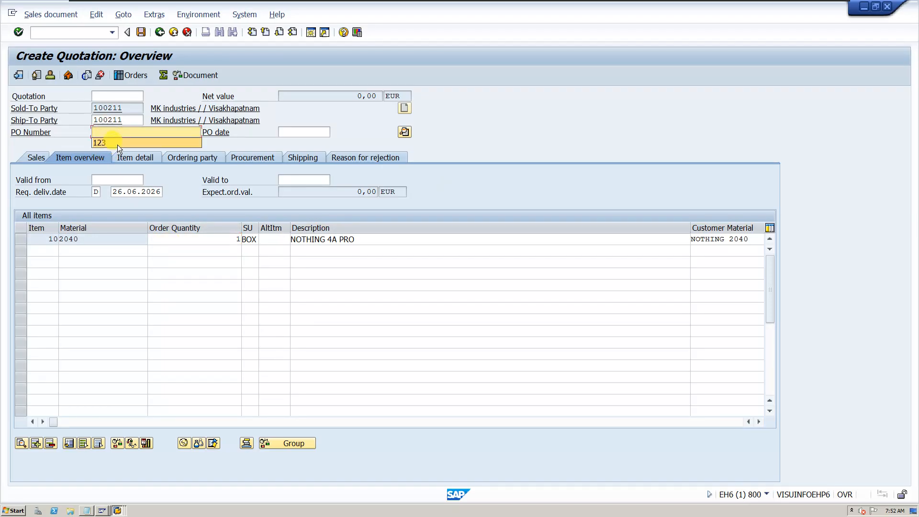
left_click(289, 133)
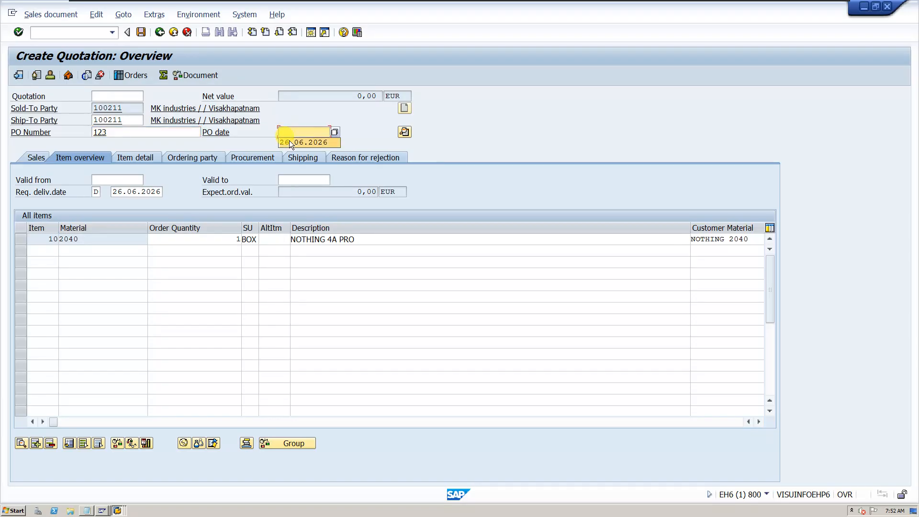
left_click(289, 140)
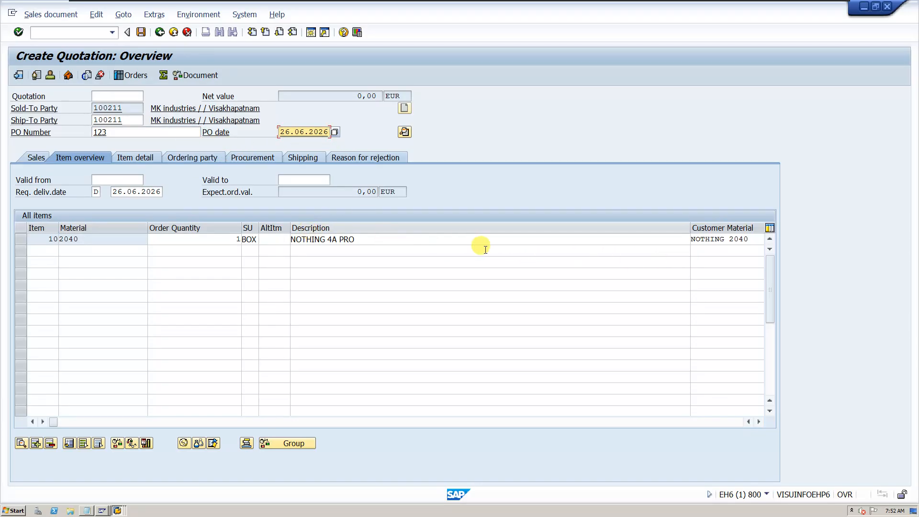
Examine the item category of the material 2040 line, and view the quotation's header sales data
left_click(760, 424)
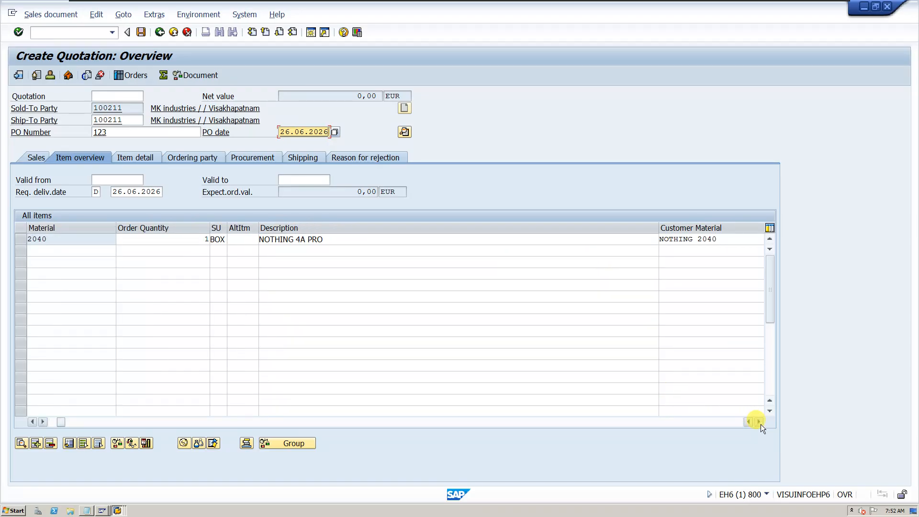
left_click(761, 424)
left_click(760, 423)
left_click(760, 423)
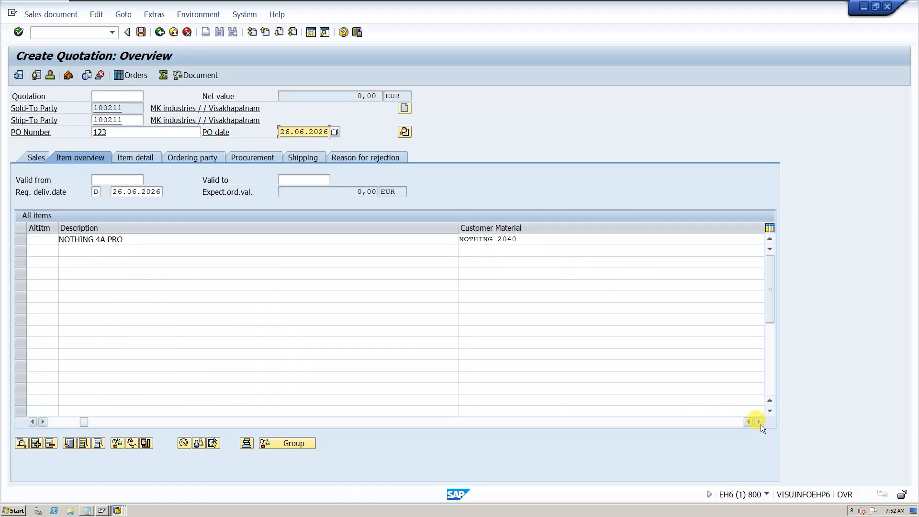
left_click(760, 423)
left_click(760, 423)
left_click(760, 423)
left_click(759, 424)
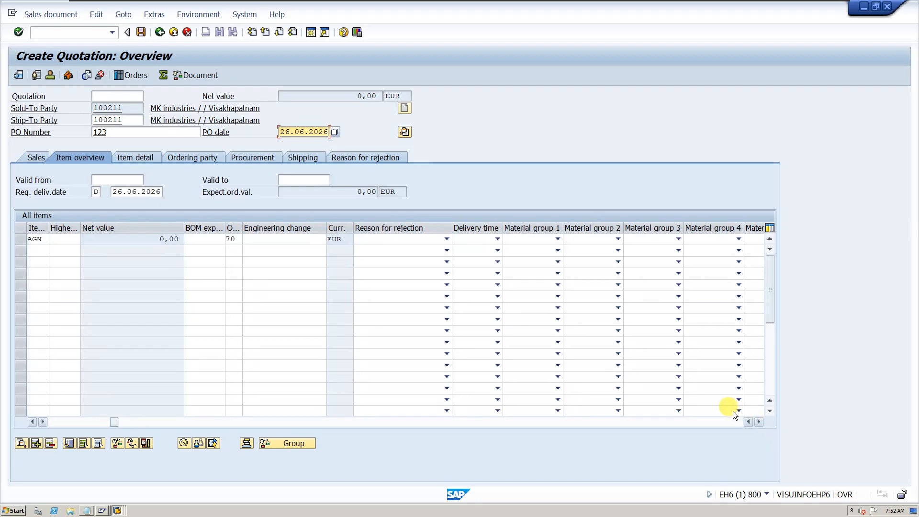
left_click(748, 422)
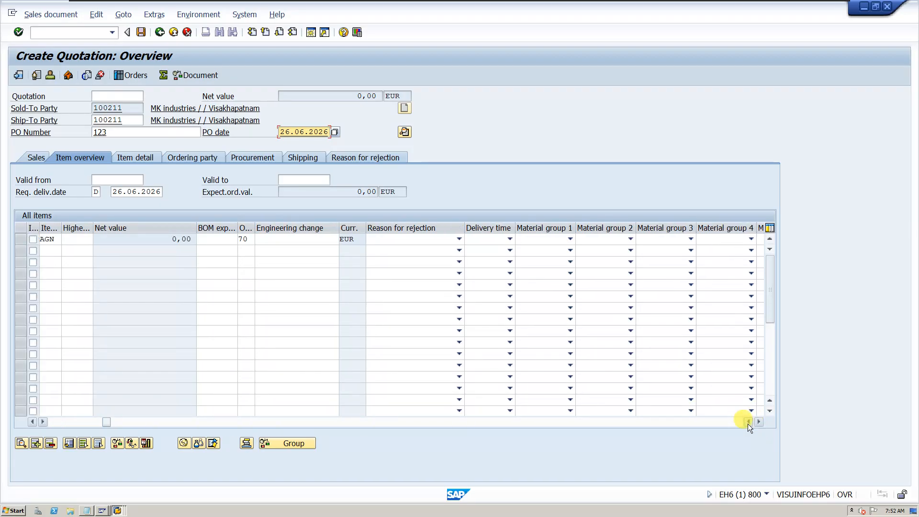
left_click(748, 422)
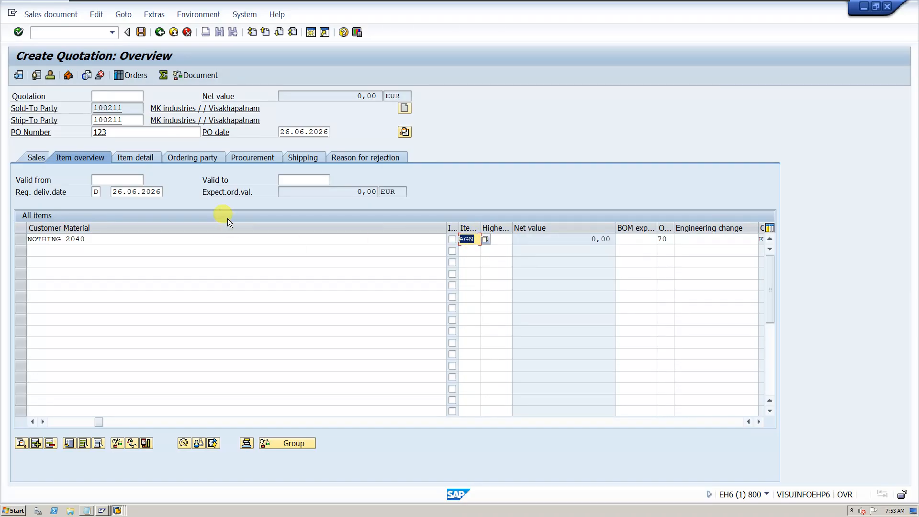
left_click(404, 132)
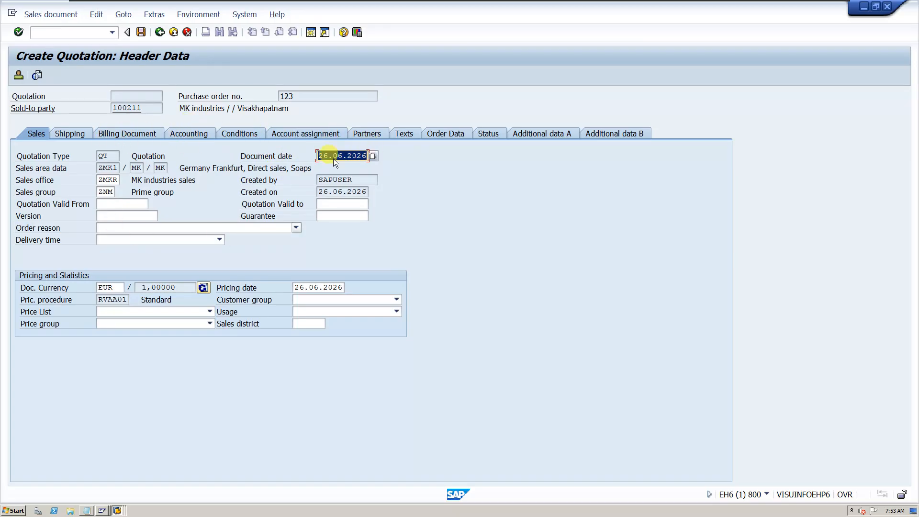
left_click(159, 32)
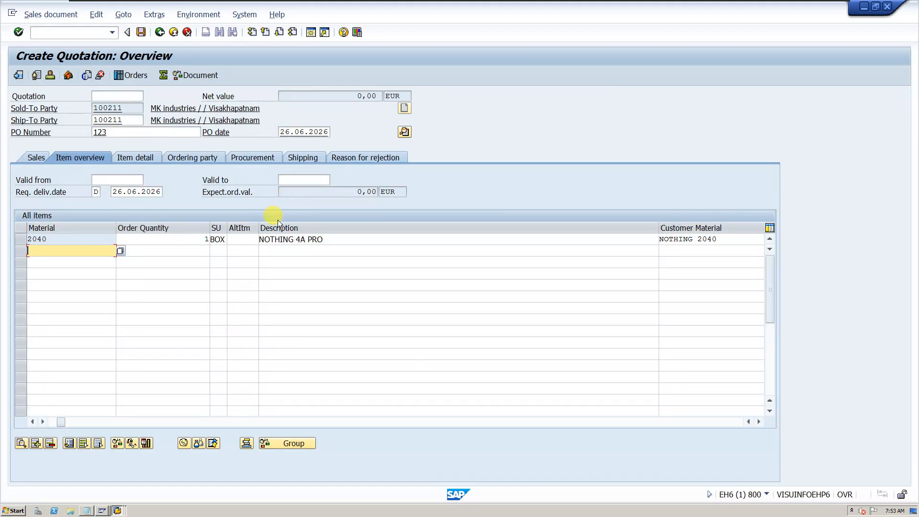
Open the item data for material 2040 and check the schedule line categories on both schedule lines
double_click(189, 239)
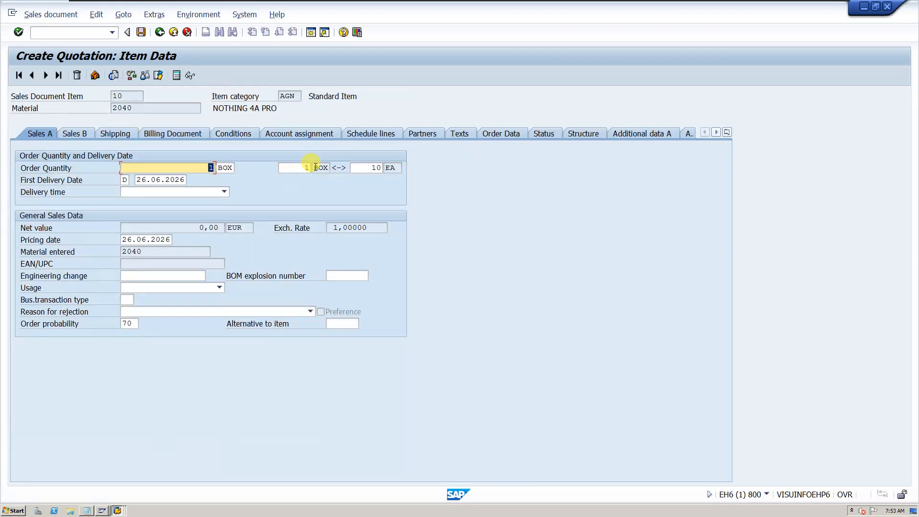
left_click(364, 134)
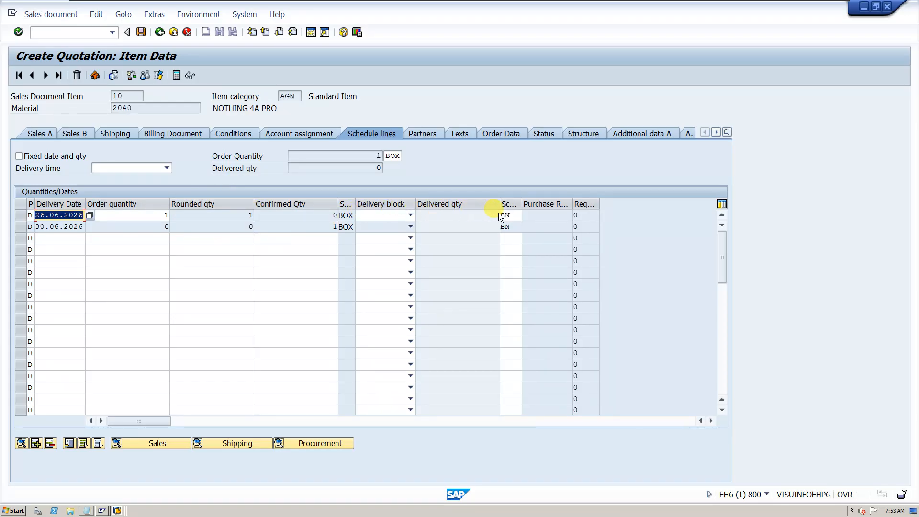
left_click(512, 215)
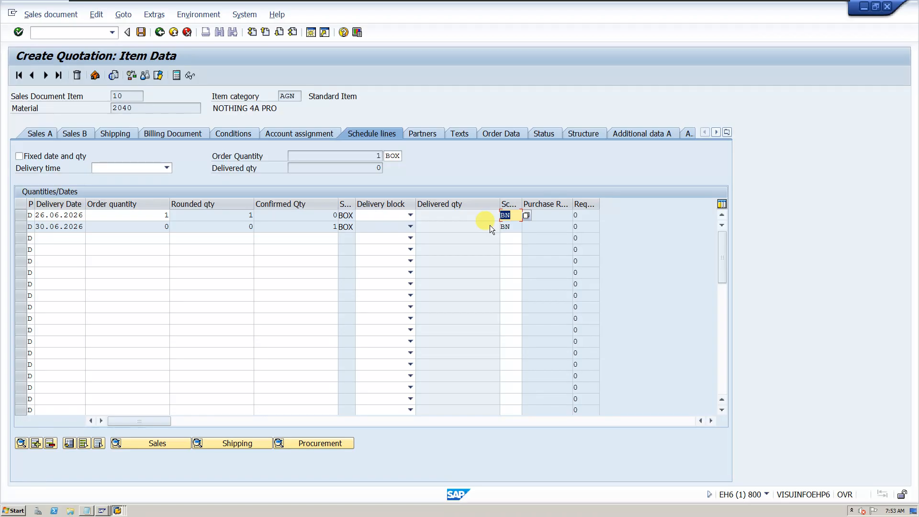
left_click(512, 227)
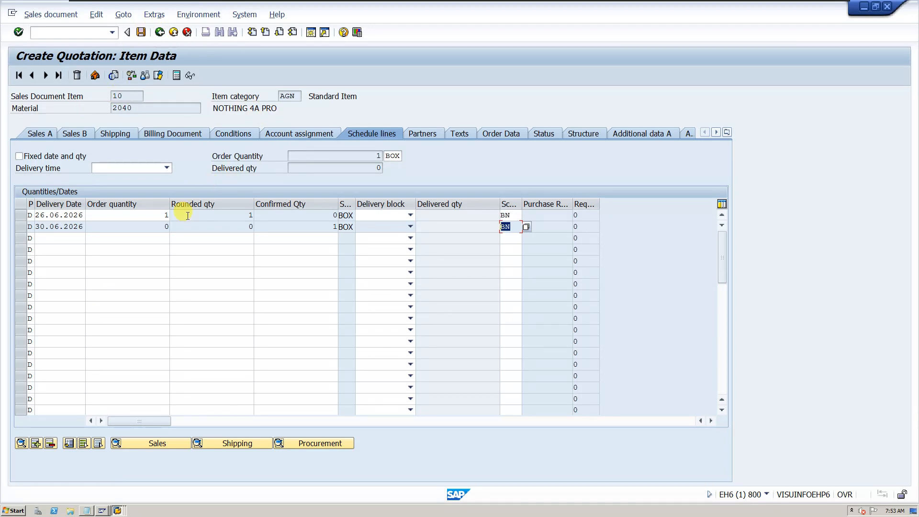
Add price condition PR00 with an amount of 20000 to item 10's pricing conditions
left_click(248, 134)
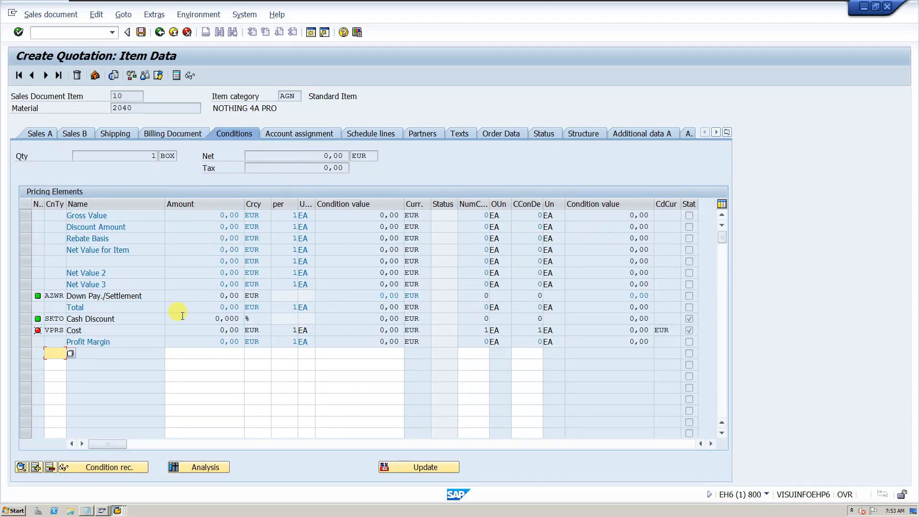
left_click(63, 353)
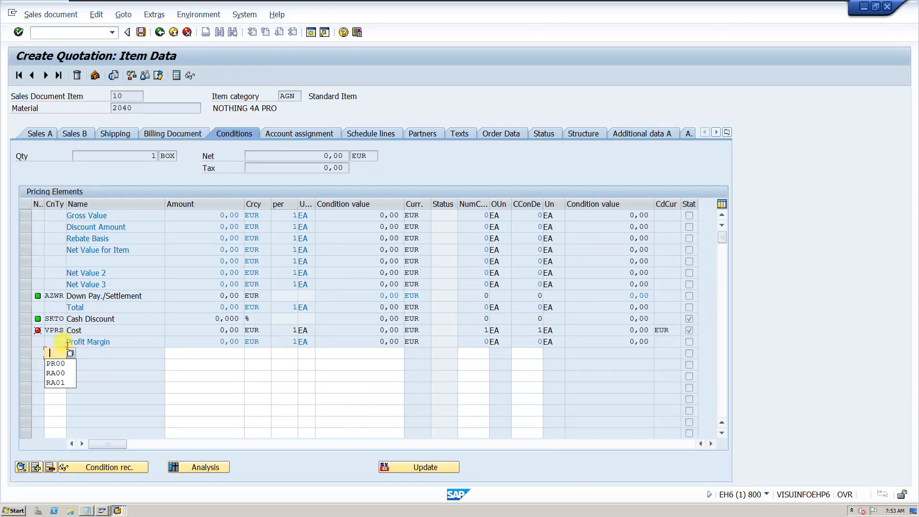
left_click(65, 363)
left_click(218, 352)
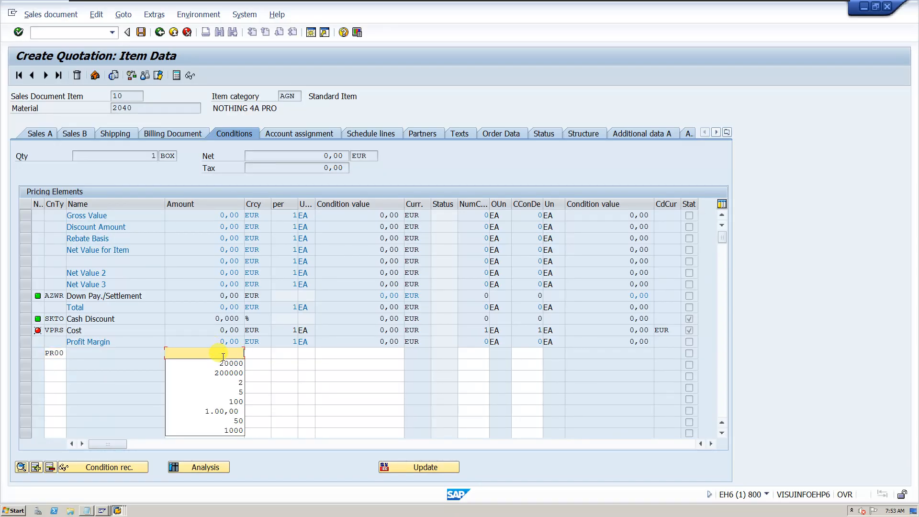
left_click(223, 362)
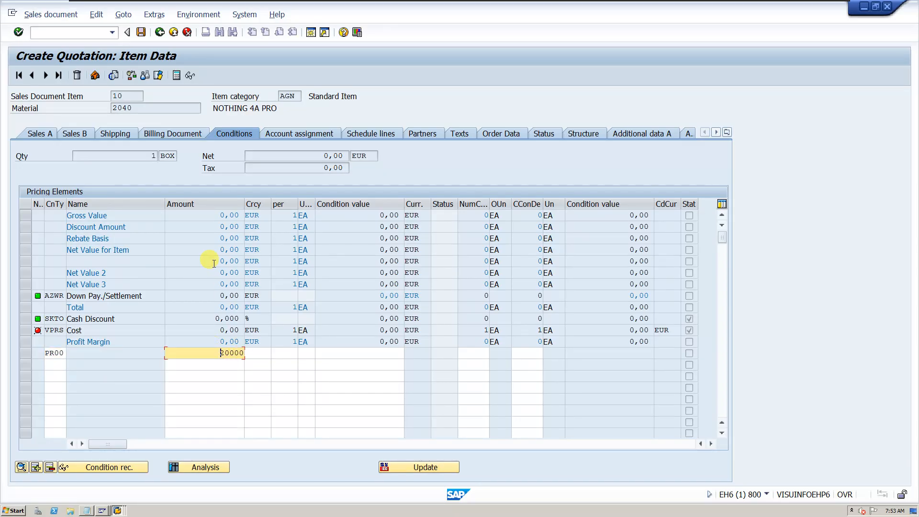
key("Return")
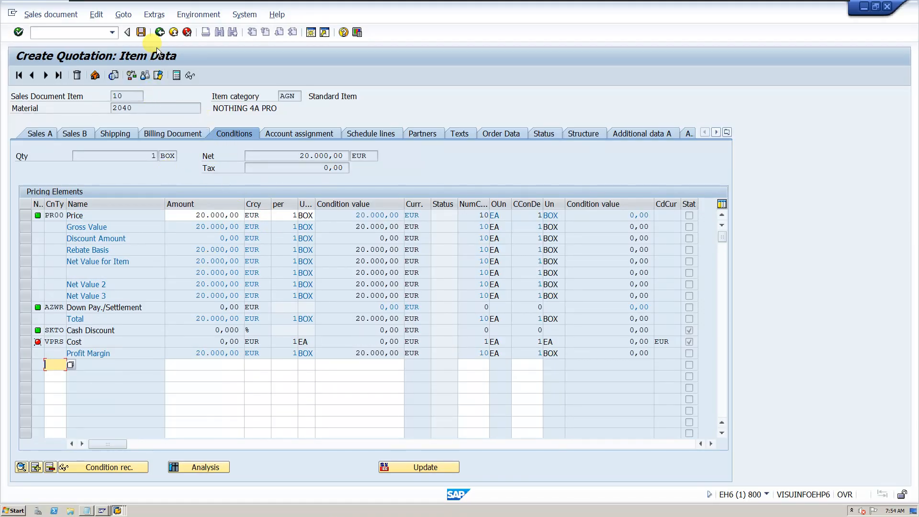
Check the quotation's incompletion log for missing data and return to the item conditions
left_click(97, 14)
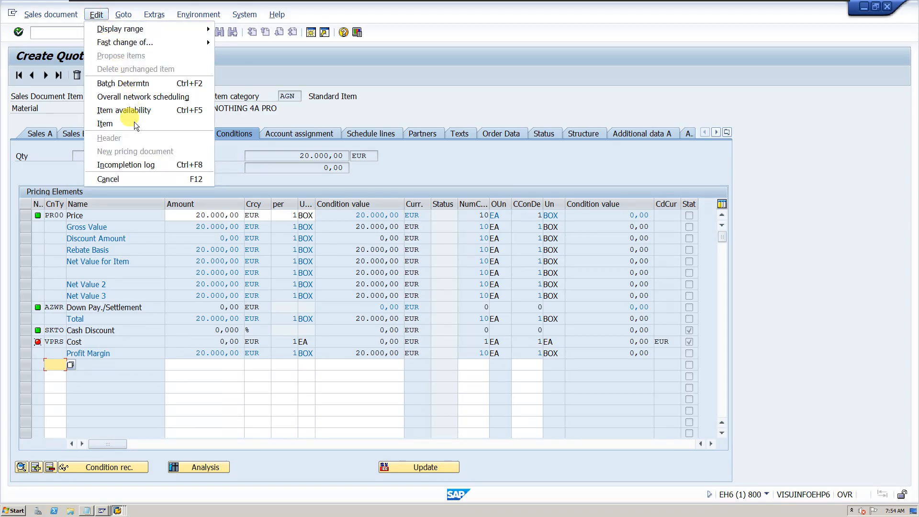
left_click(125, 165)
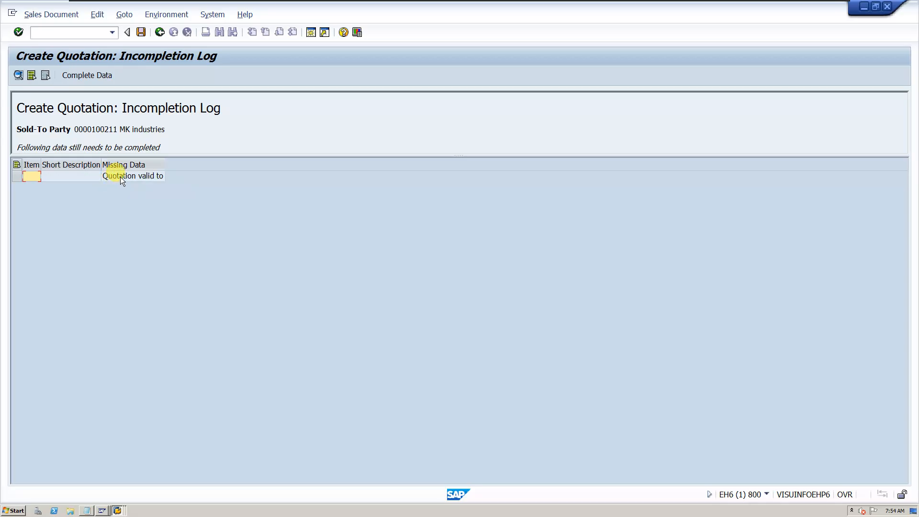
double_click(119, 177)
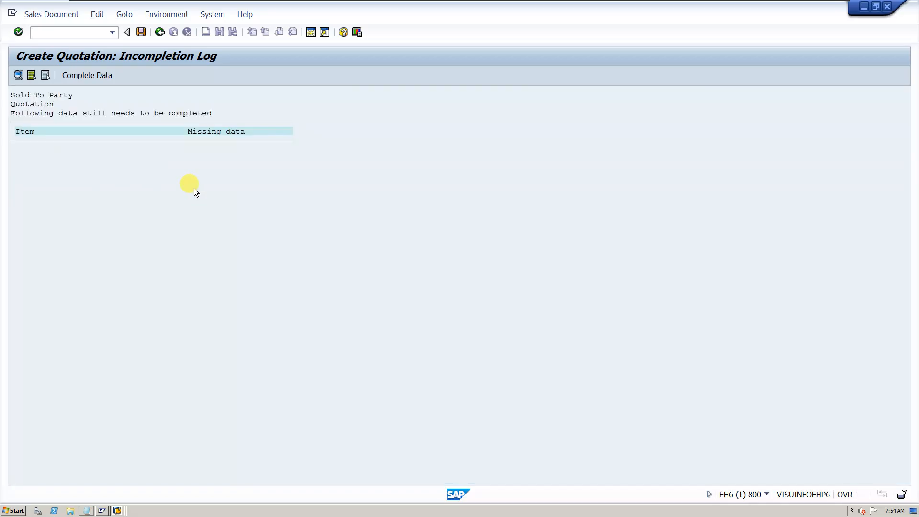
left_click(159, 32)
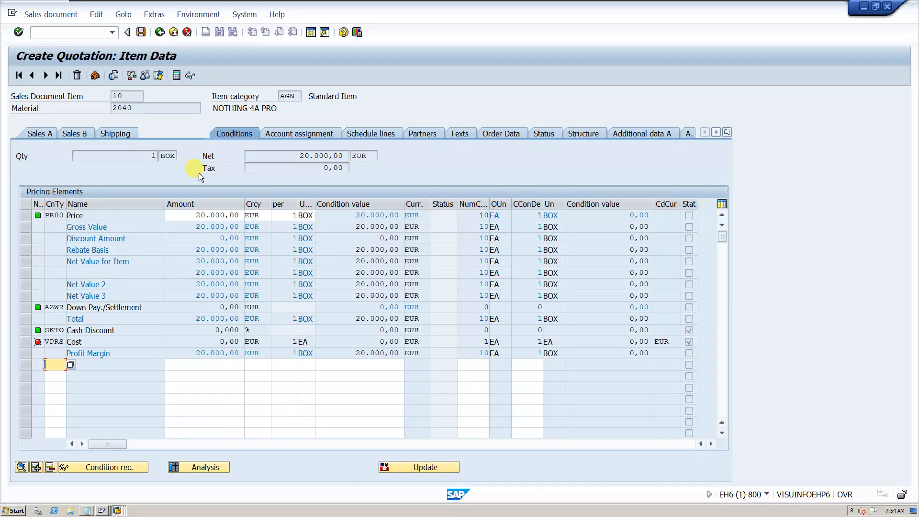
Return to the quotation overview and set its valid-to date to 30.06.2026
left_click(159, 32)
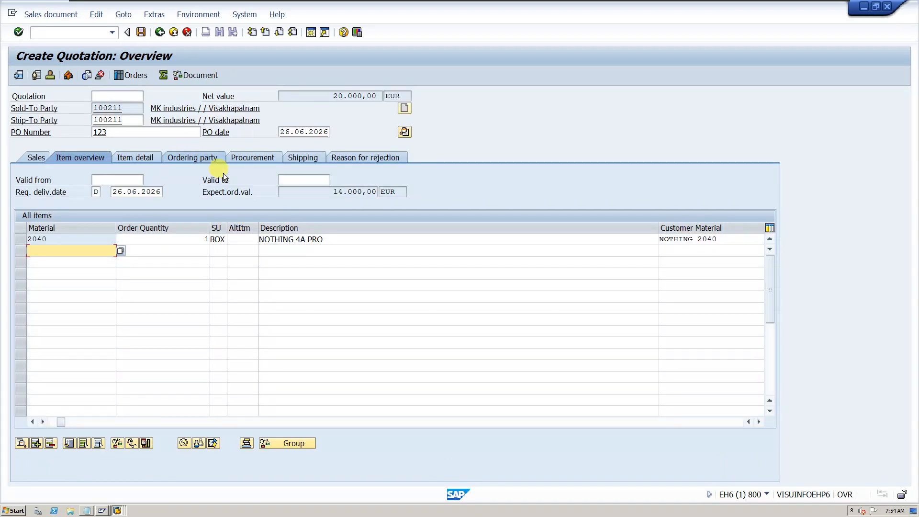
left_click(292, 180)
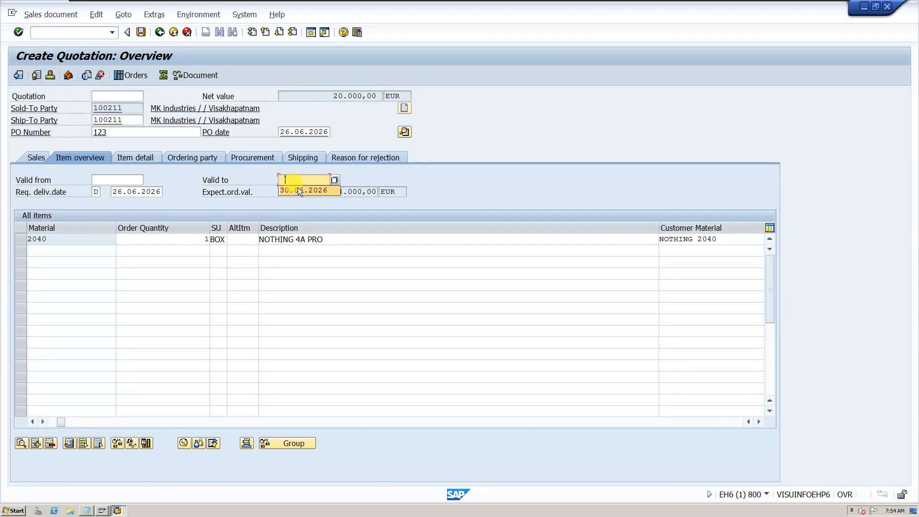
left_click(297, 192)
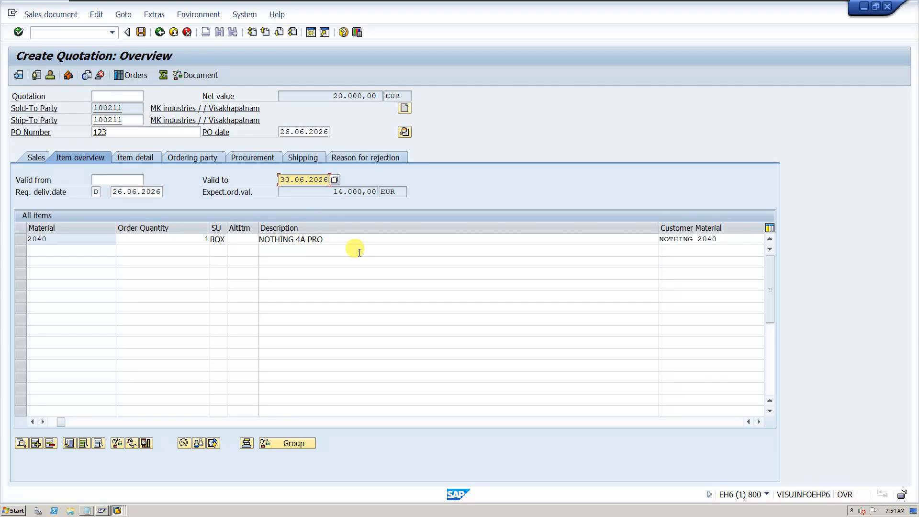
Check the quotation's incompletion log for missing data and save the quotation
left_click(95, 16)
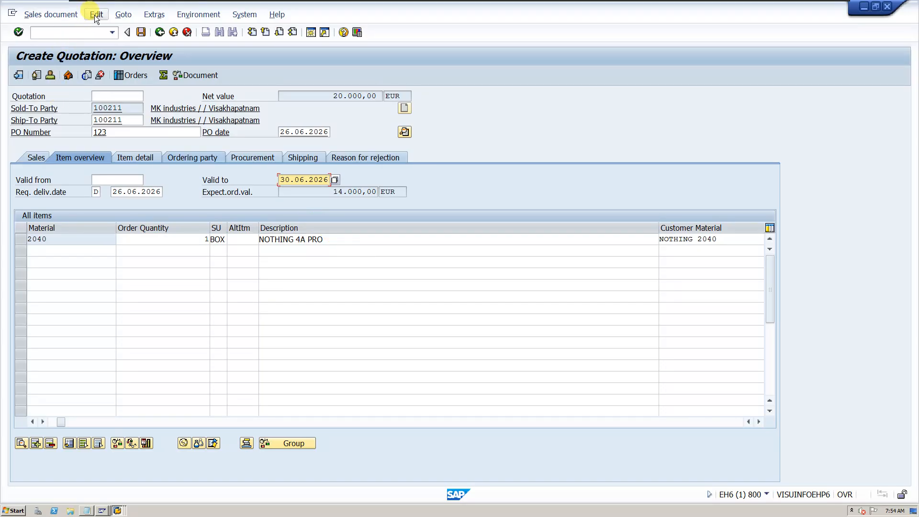
left_click(140, 165)
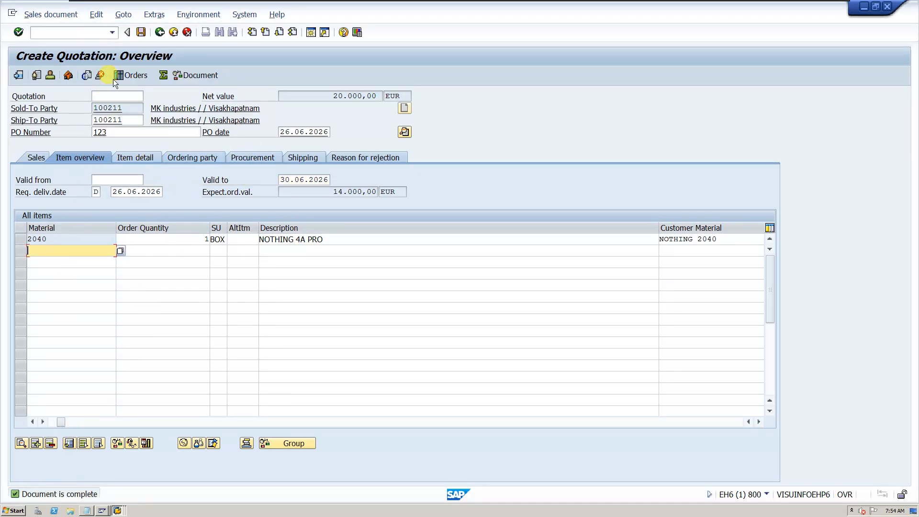
left_click(141, 32)
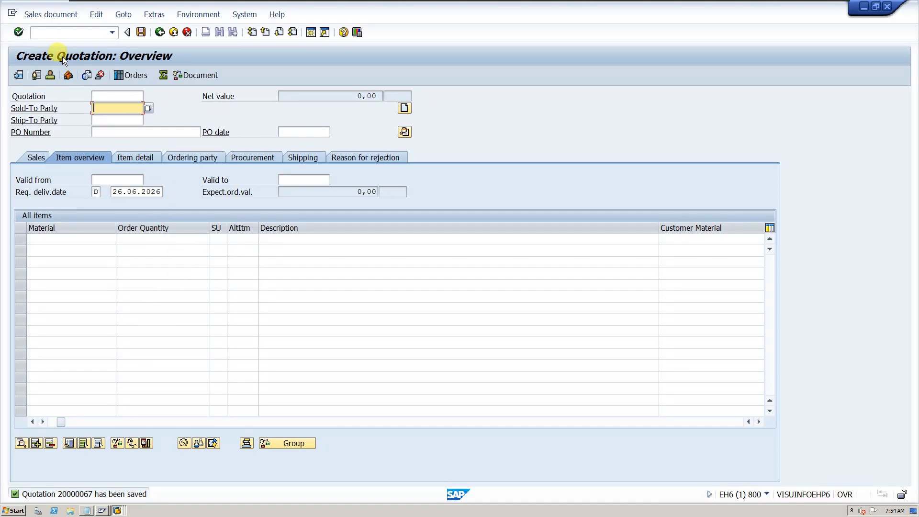
Start transaction VA01 and open the dialog for creating a standard order (OR) with reference to a quotation
left_click(74, 35)
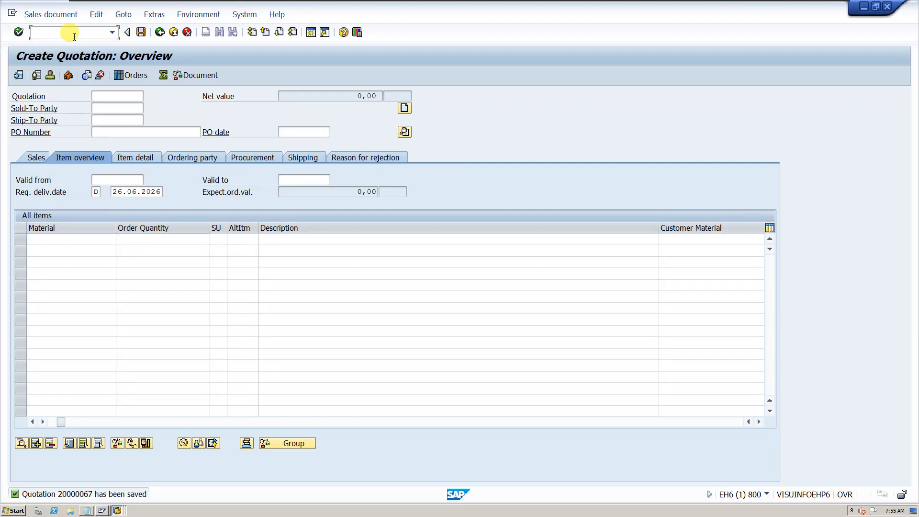
type("/NVA01")
key("Return")
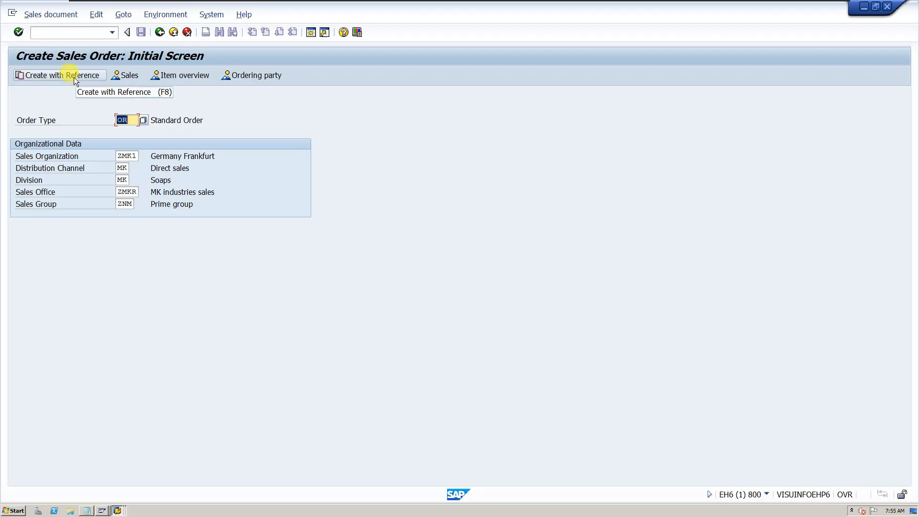
left_click(74, 76)
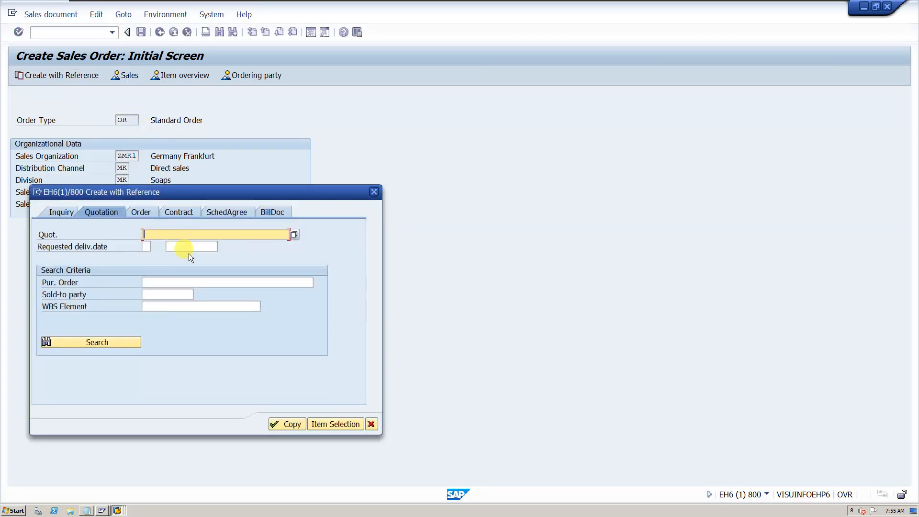
Find the QT quotation by searching sales documents for material 2040 and copy it into the standard order
left_click(293, 234)
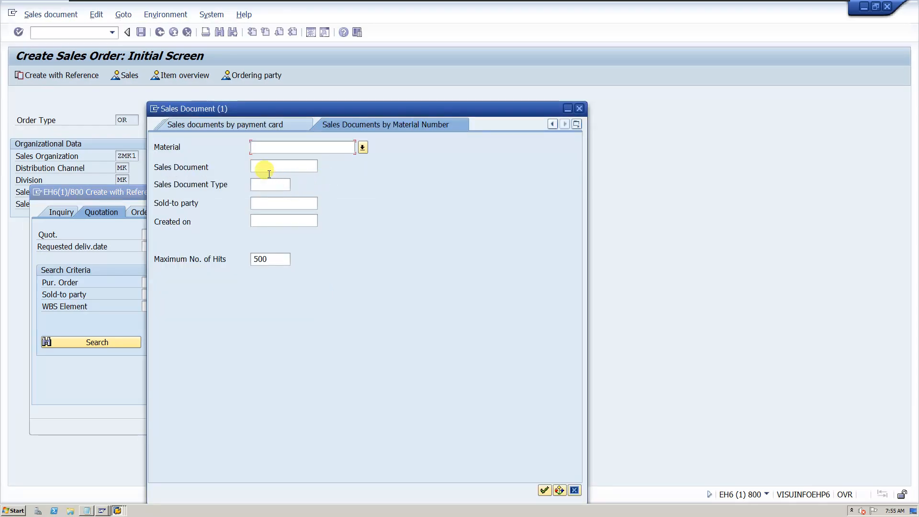
left_click(277, 152)
type("2040")
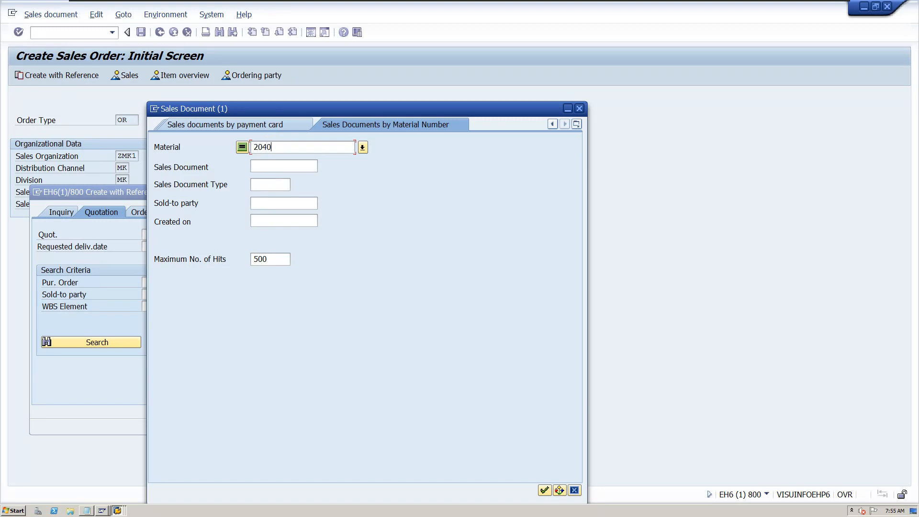
left_click(553, 124)
left_click(553, 123)
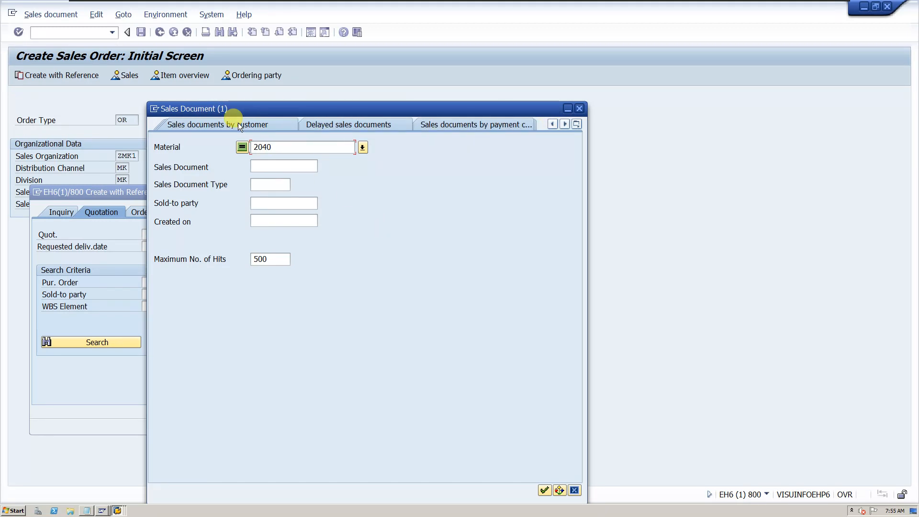
left_click(545, 490)
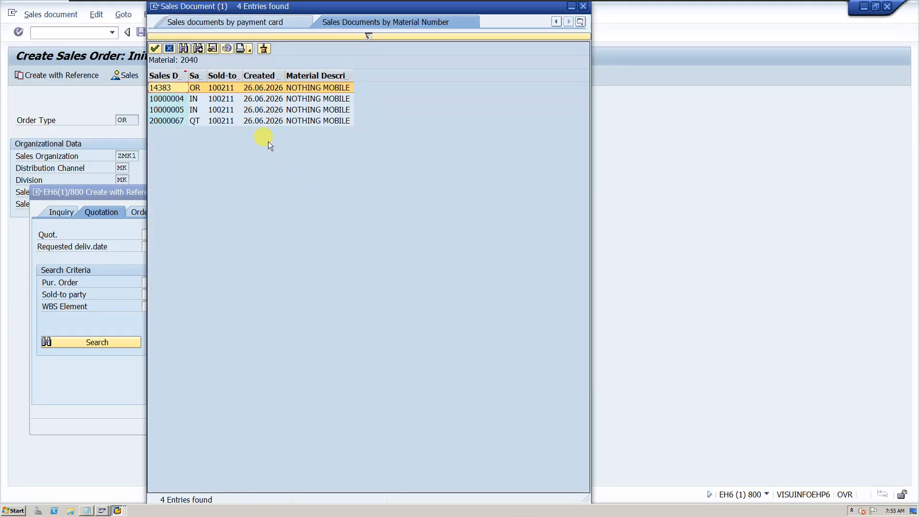
double_click(199, 122)
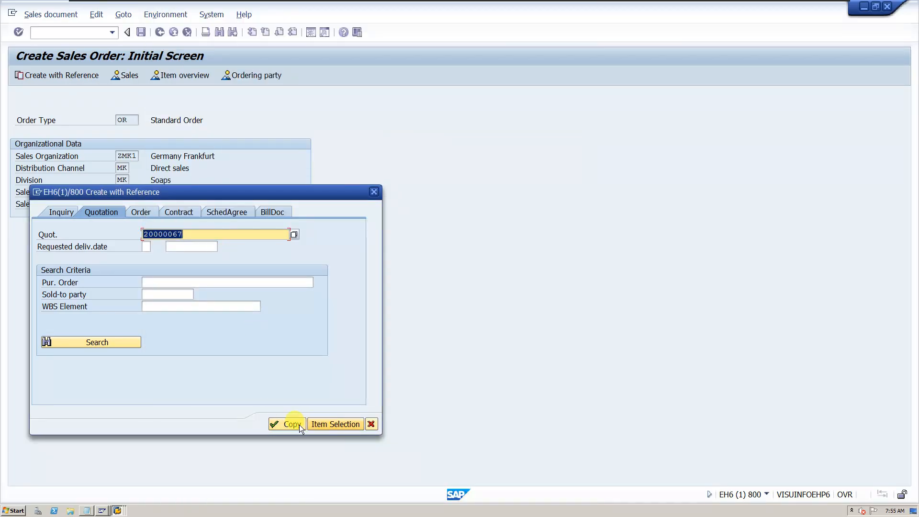
left_click(299, 424)
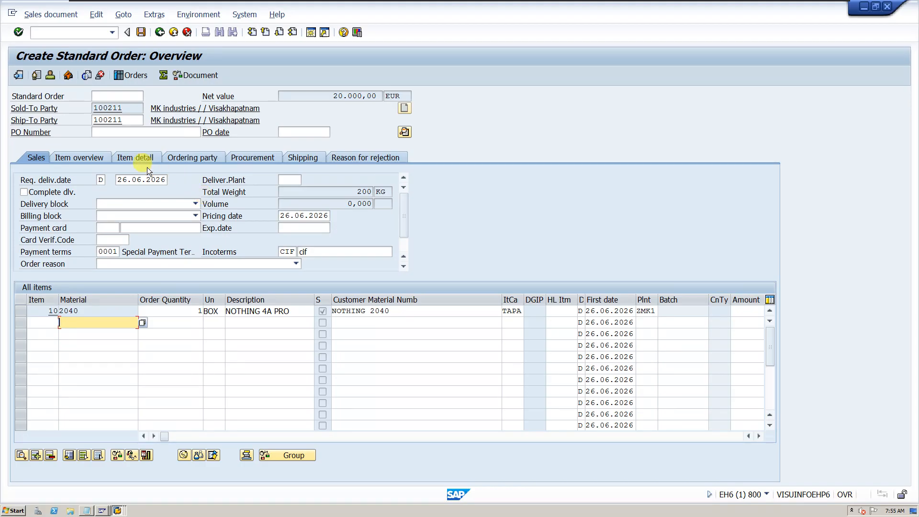
Enter the order's PO number and PO date 26.06.2026, and check the item category of item 10
left_click(145, 132)
type("123")
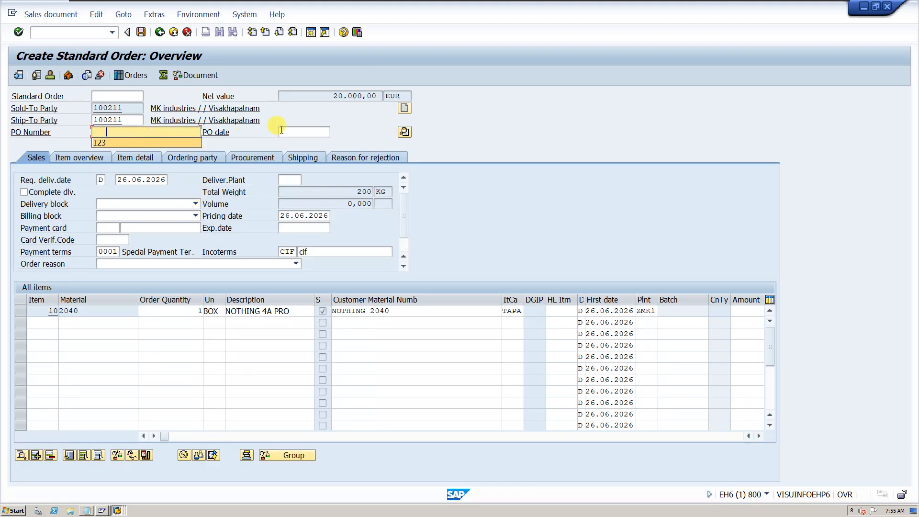
left_click(298, 132)
left_click(298, 139)
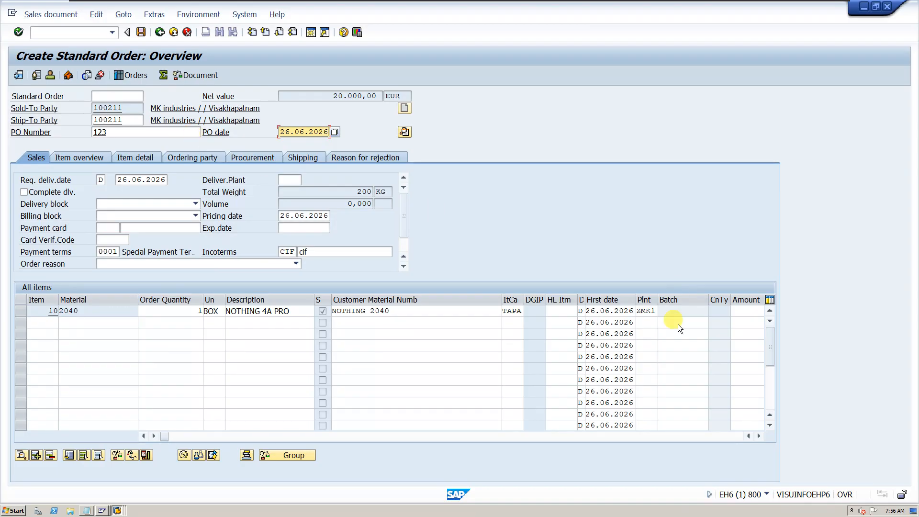
double_click(522, 312)
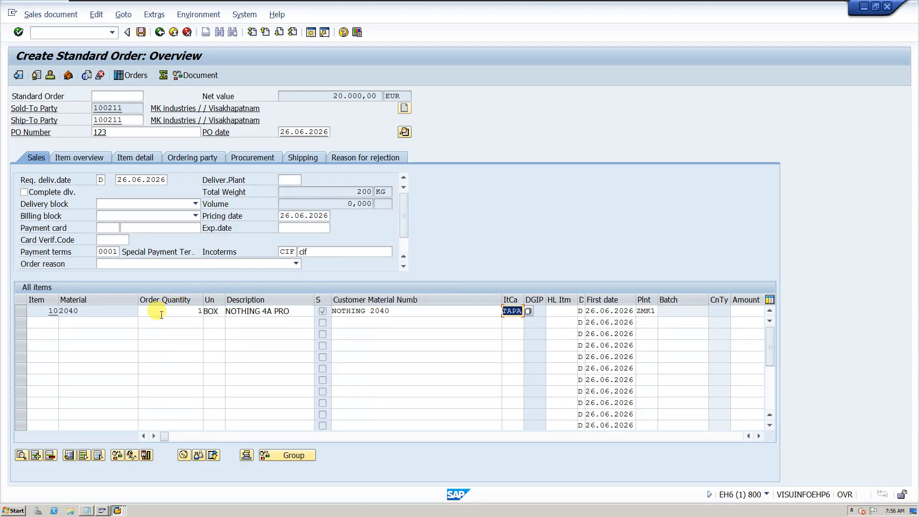
Add material 2037 with an order quantity of 1 as a second item in the standard order
left_click(119, 321)
type("2")
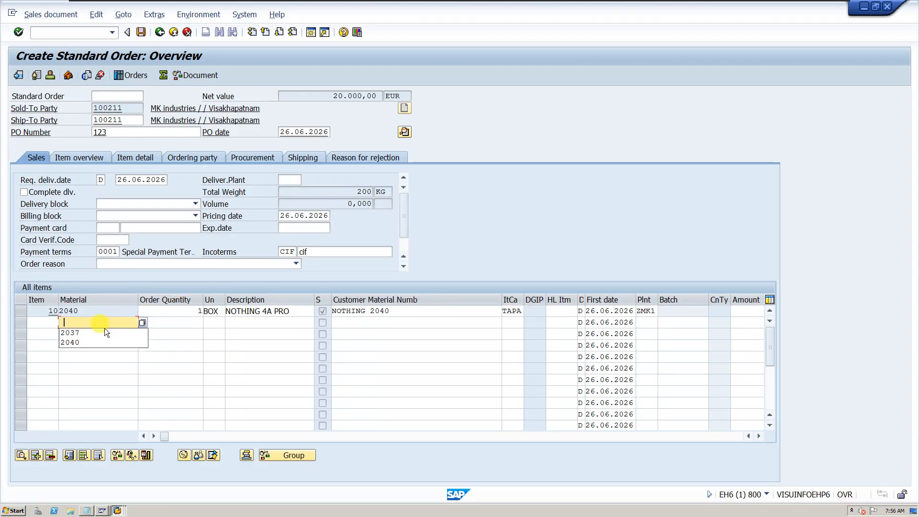
left_click(98, 331)
left_click(182, 323)
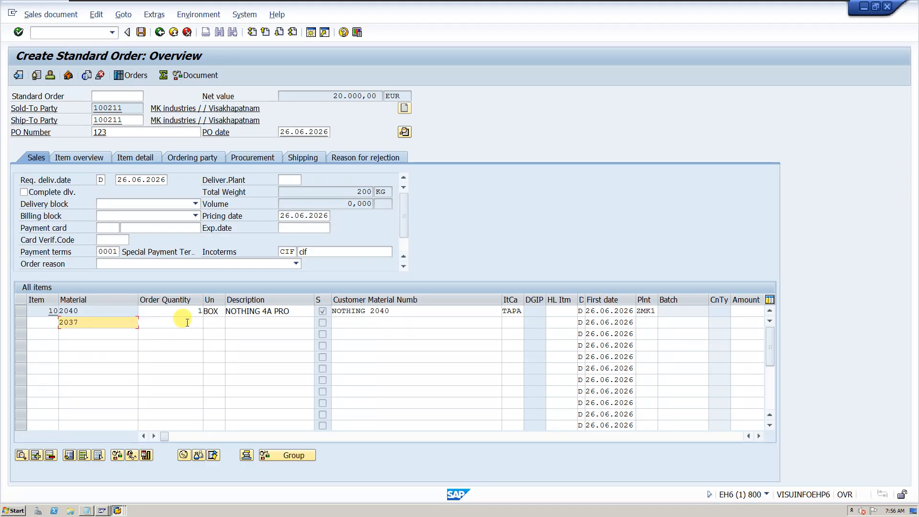
type("1")
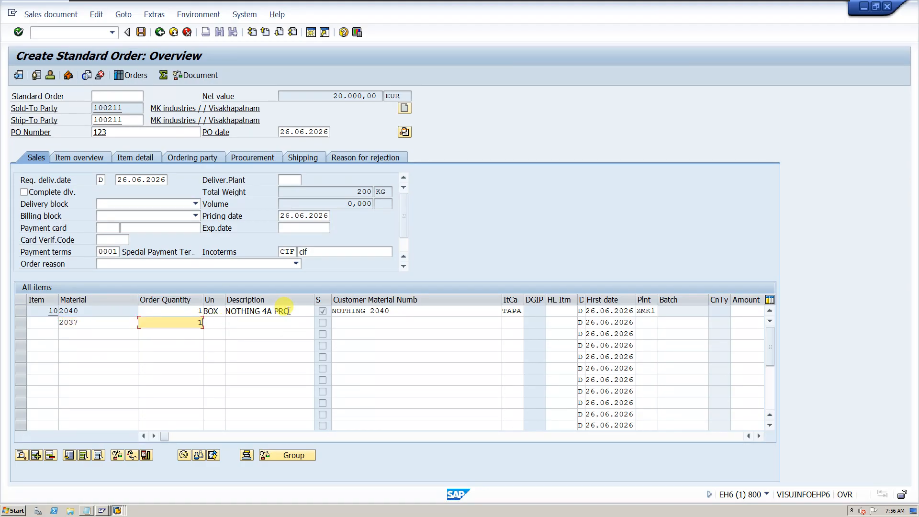
key("Return")
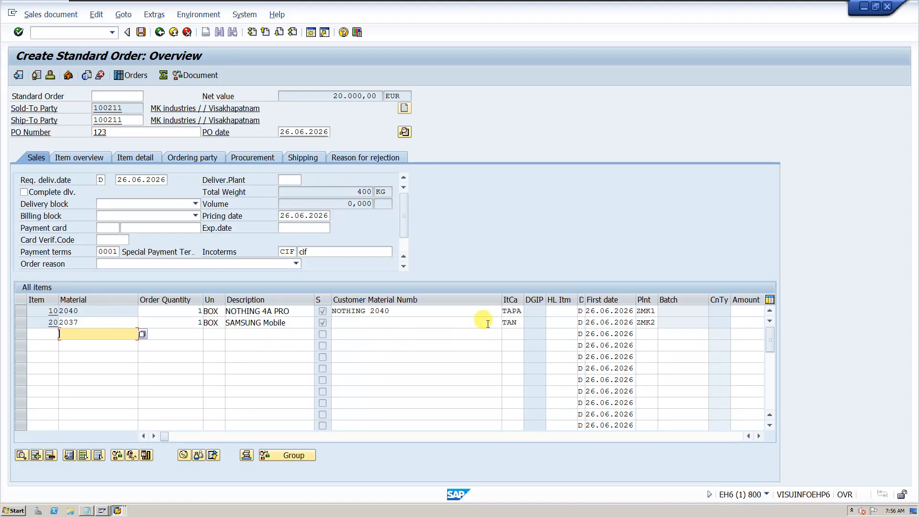
Check the item category and schedule line categories of the material 2037 item and return to the order overview
double_click(508, 322)
left_click(260, 319)
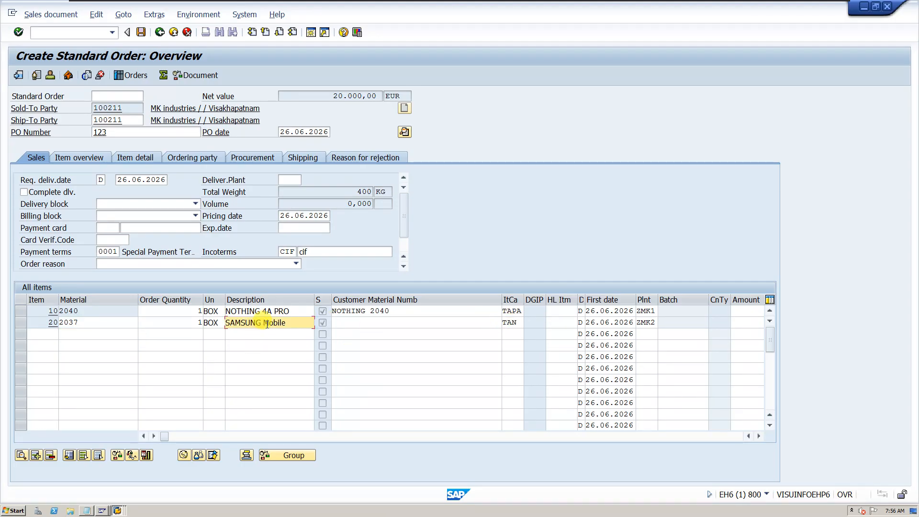
double_click(270, 320)
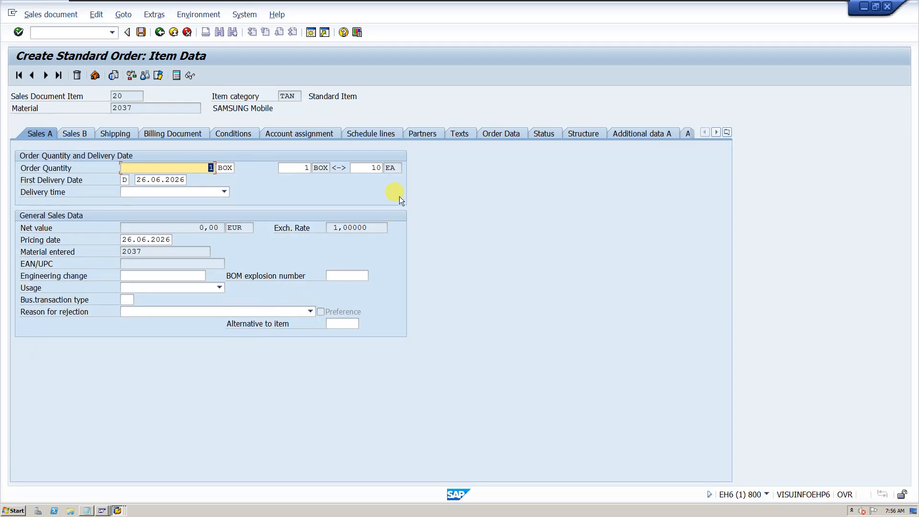
left_click(366, 131)
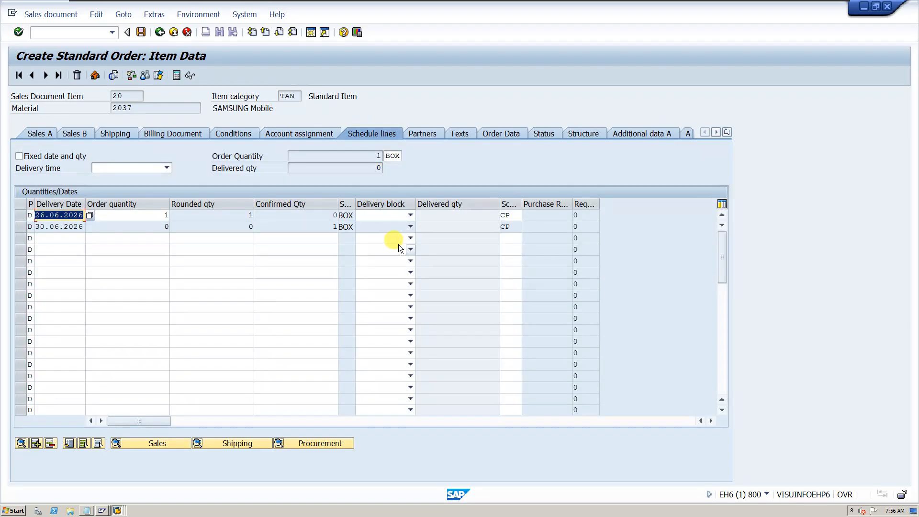
left_click(506, 226)
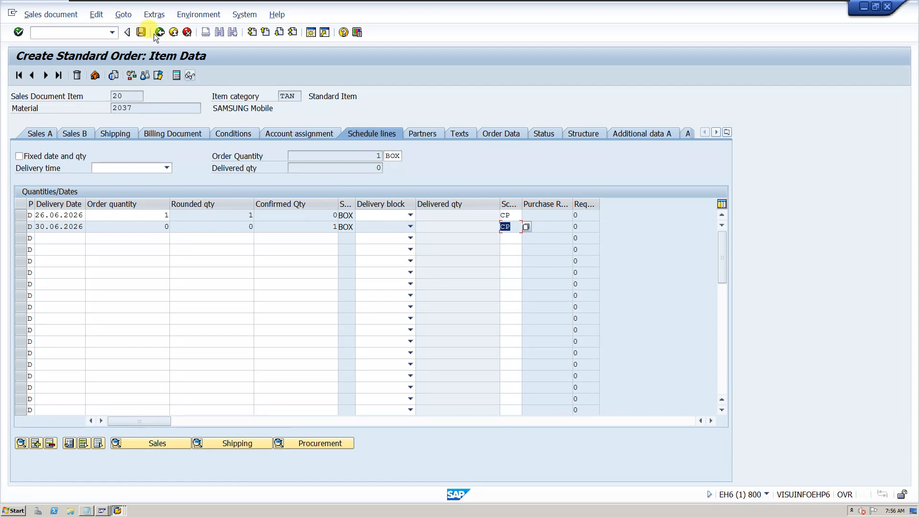
left_click(177, 75)
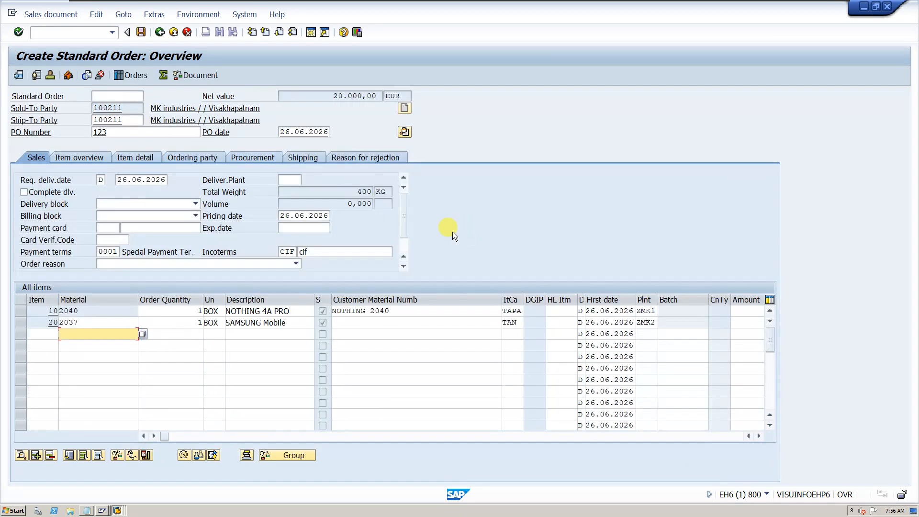
Check the schedule line category and pricing conditions of the material 2040 item and return to the order overview
double_click(508, 311)
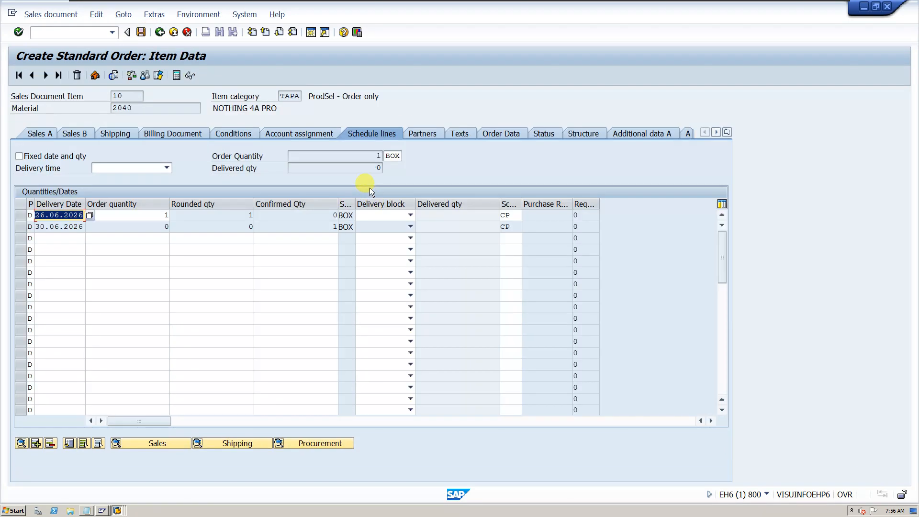
double_click(506, 215)
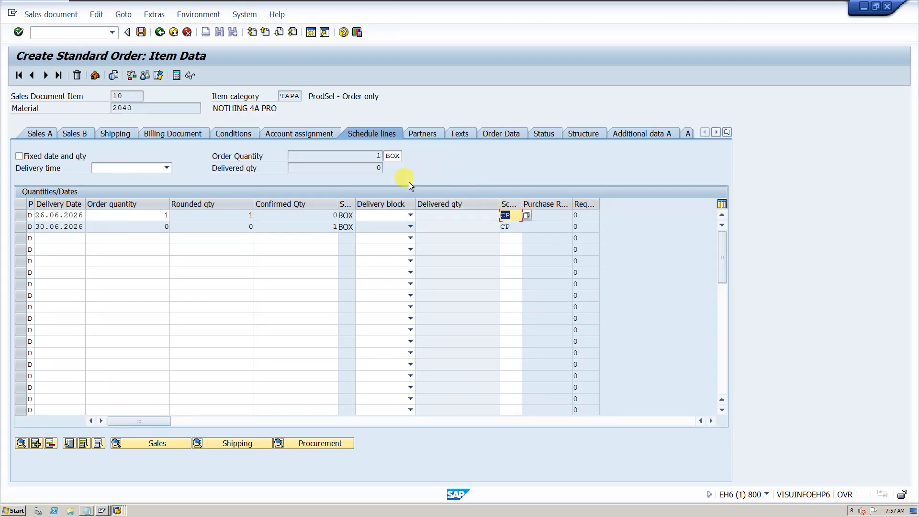
left_click(238, 134)
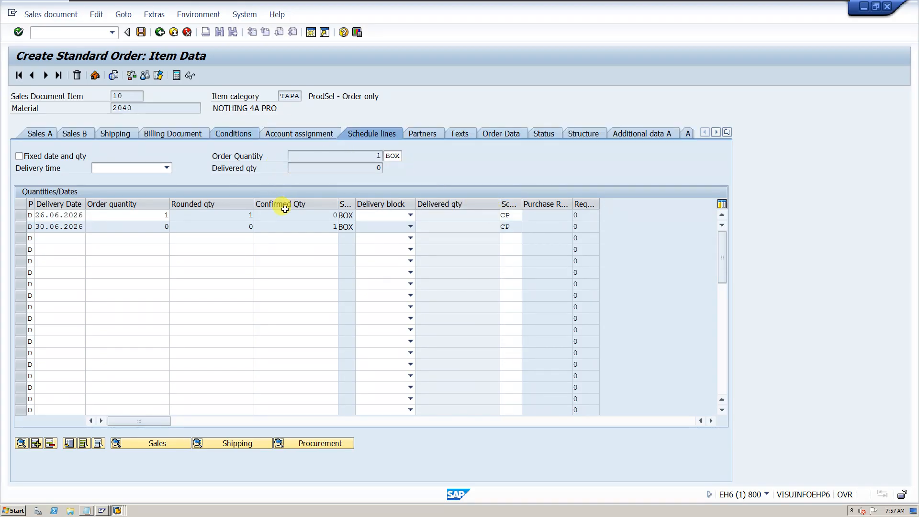
left_click(160, 32)
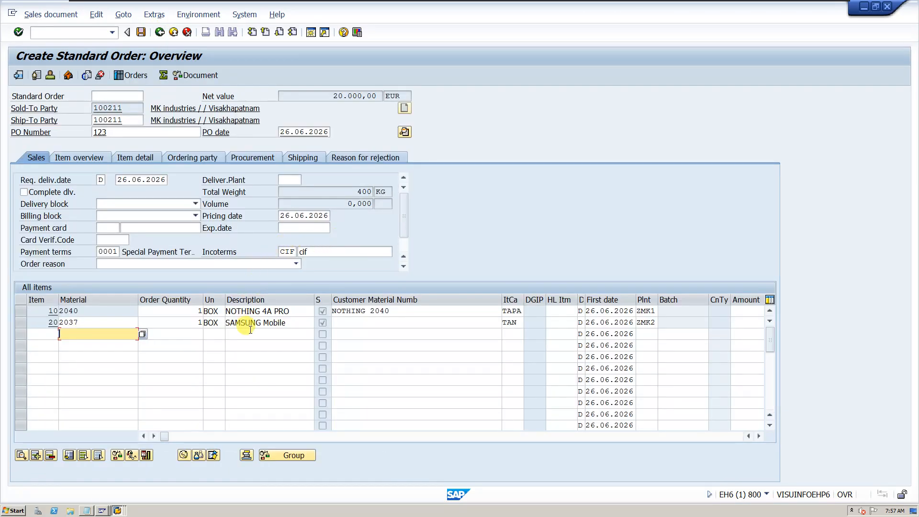
Add price condition PR00 with an amount of 20000 to the material 2037 item and return to the order overview
left_click(256, 323)
double_click(256, 323)
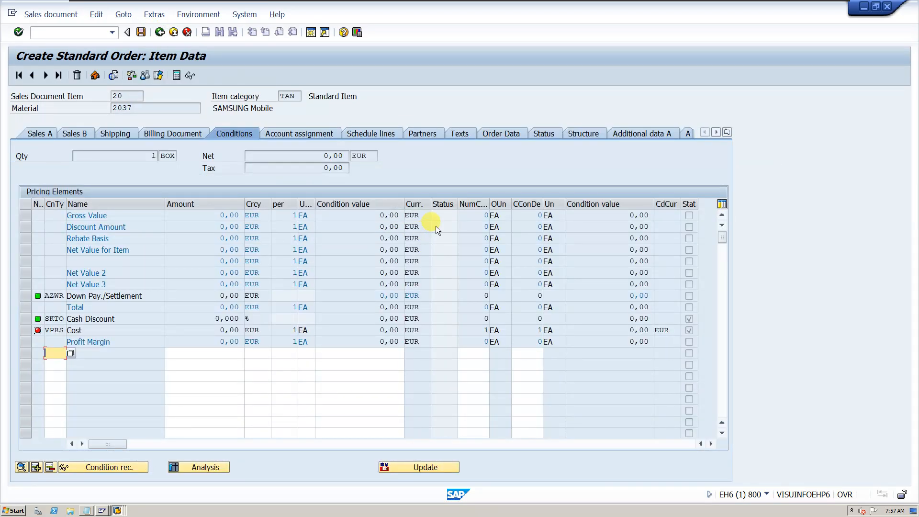
type("PR00")
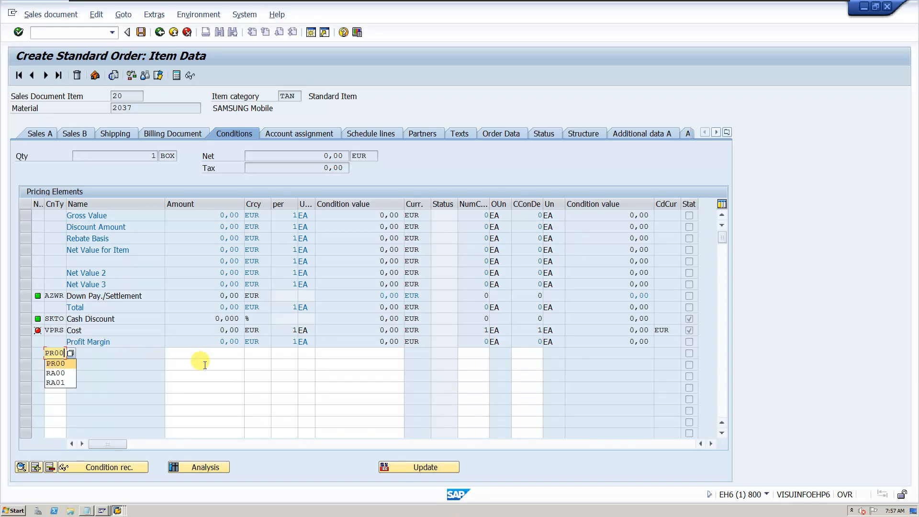
left_click(234, 352)
type("20000")
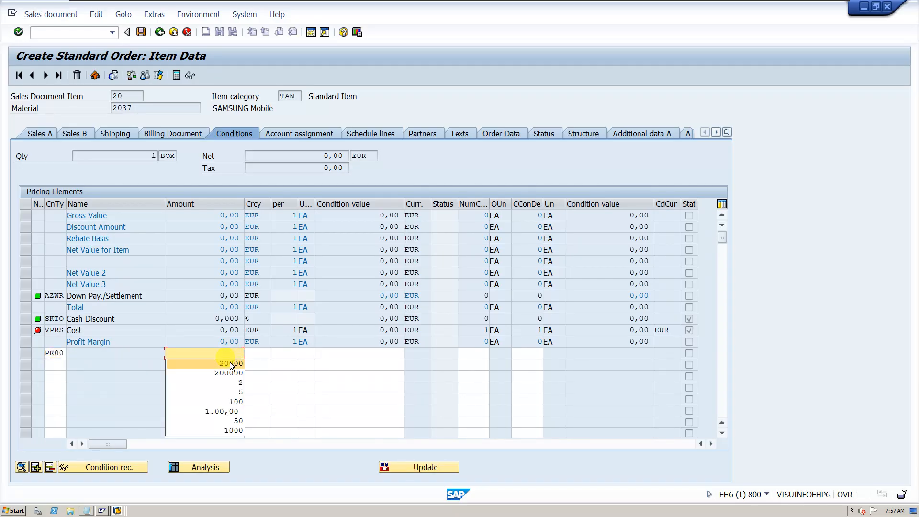
key("Return")
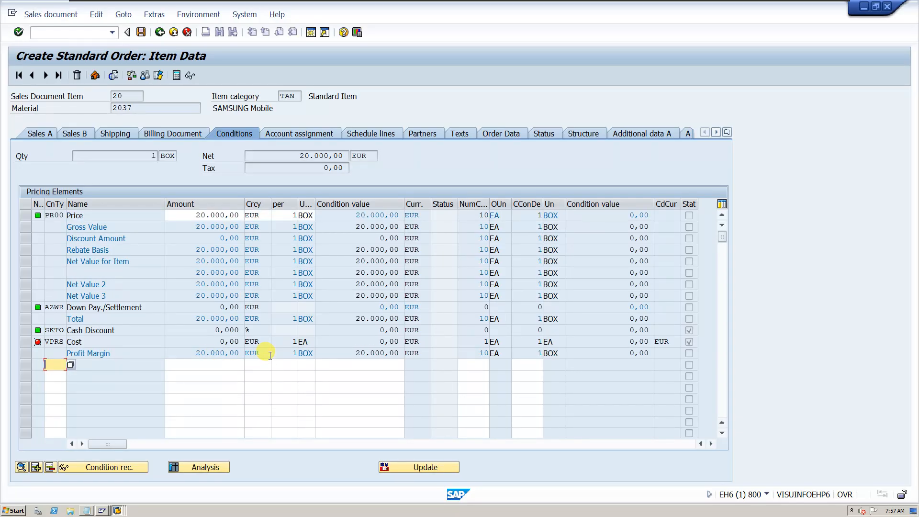
left_click(160, 33)
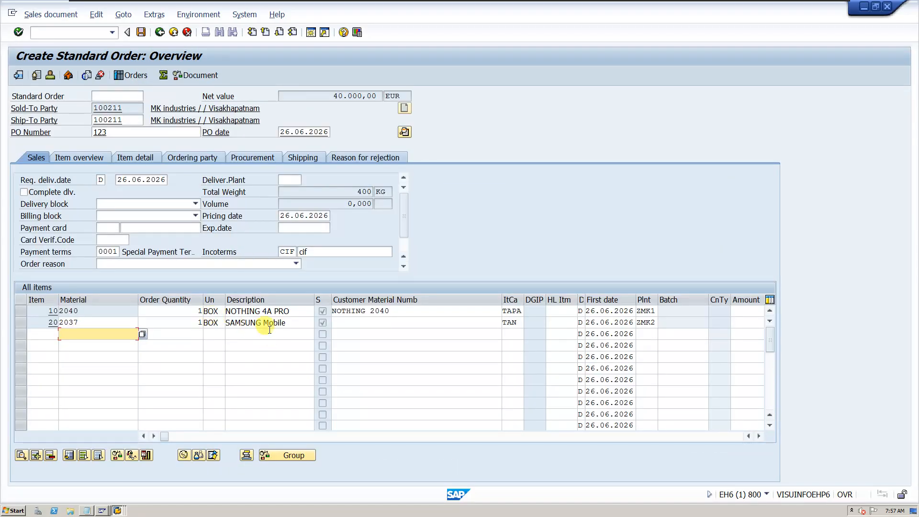
double_click(97, 324)
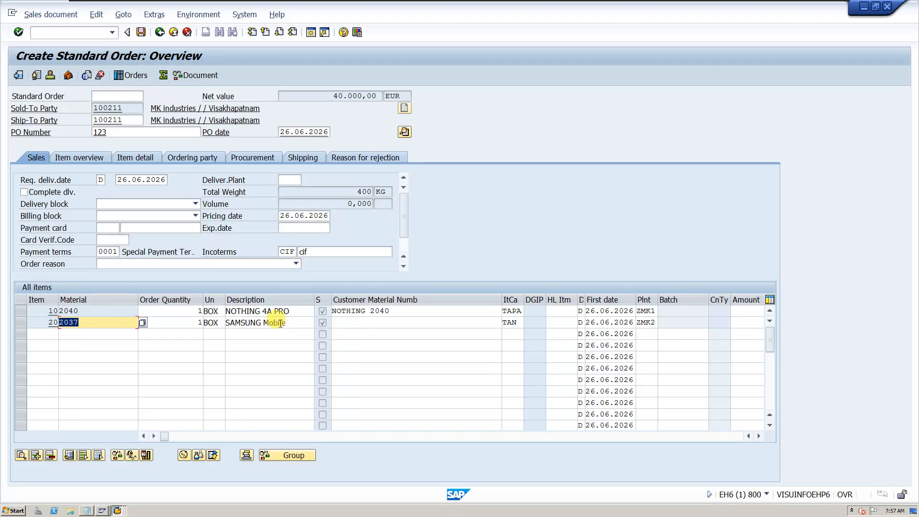
left_click_drag(290, 324, 225, 323)
left_click_drag(300, 312, 224, 311)
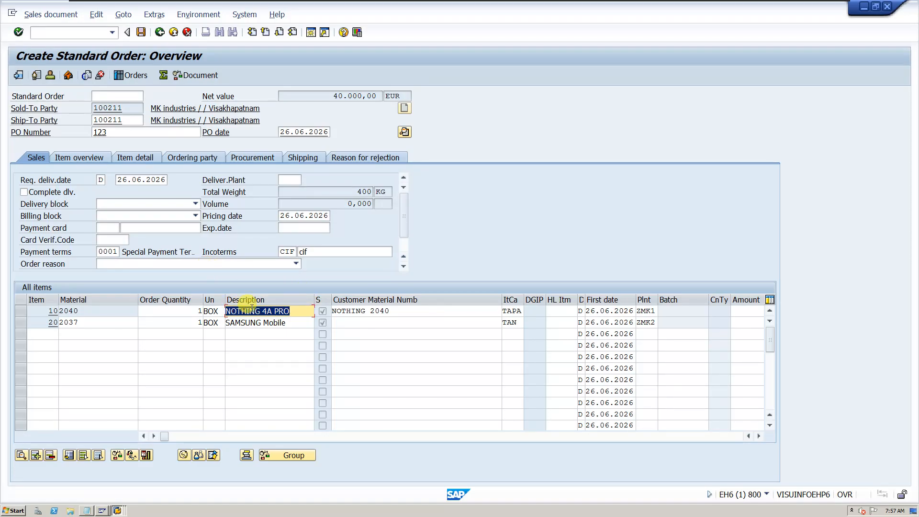
left_click(409, 323)
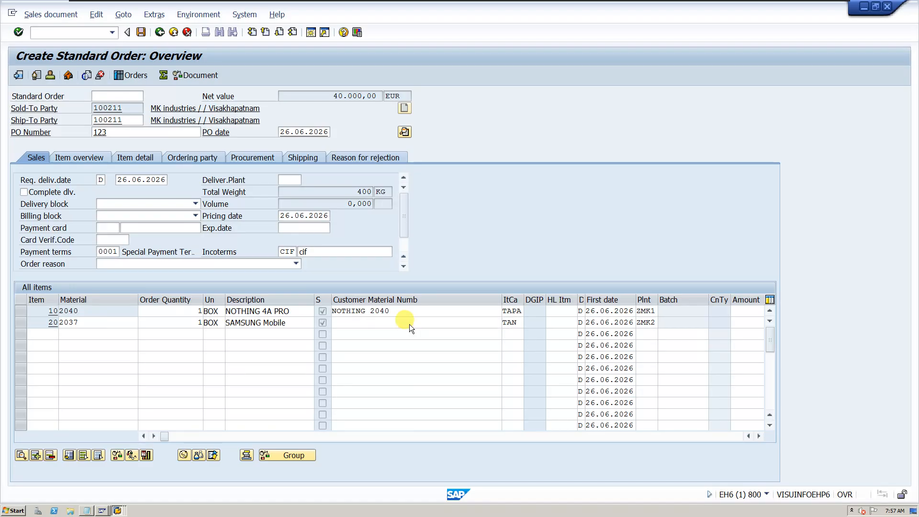
Check the schedule lines of the material 2037 item and return to the order overview
double_click(409, 323)
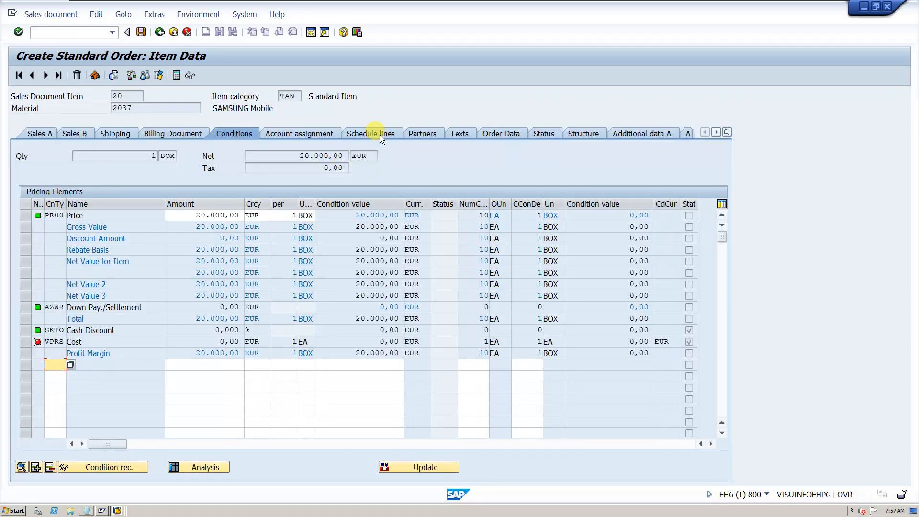
left_click(380, 135)
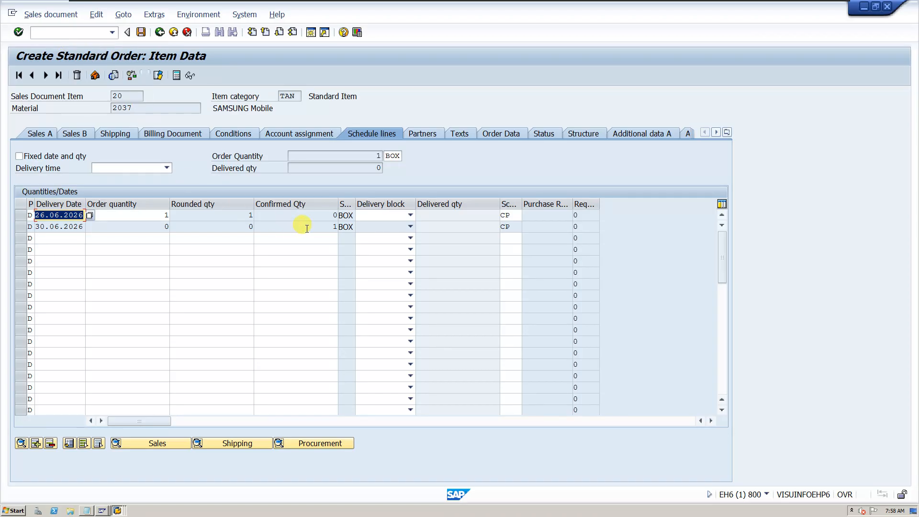
left_click(159, 32)
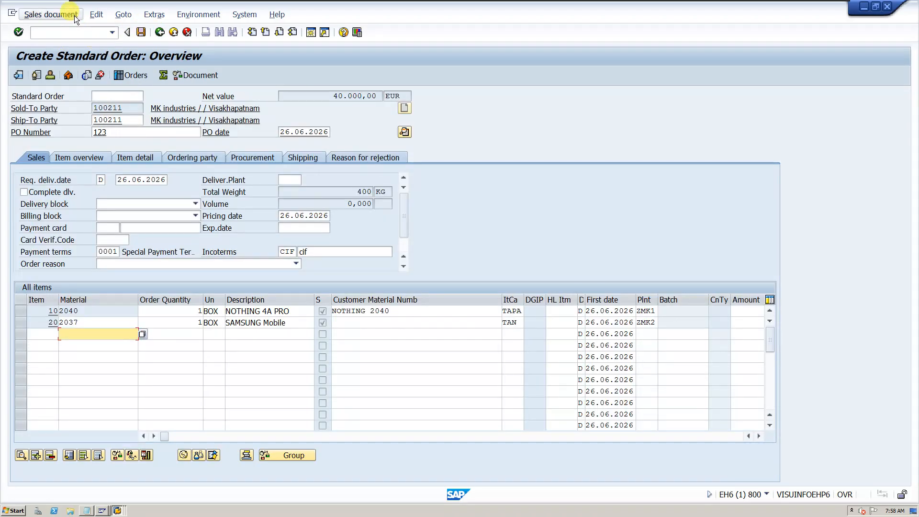
Check the standard order's incompletion log and save the order
left_click(74, 15)
left_click(295, 70)
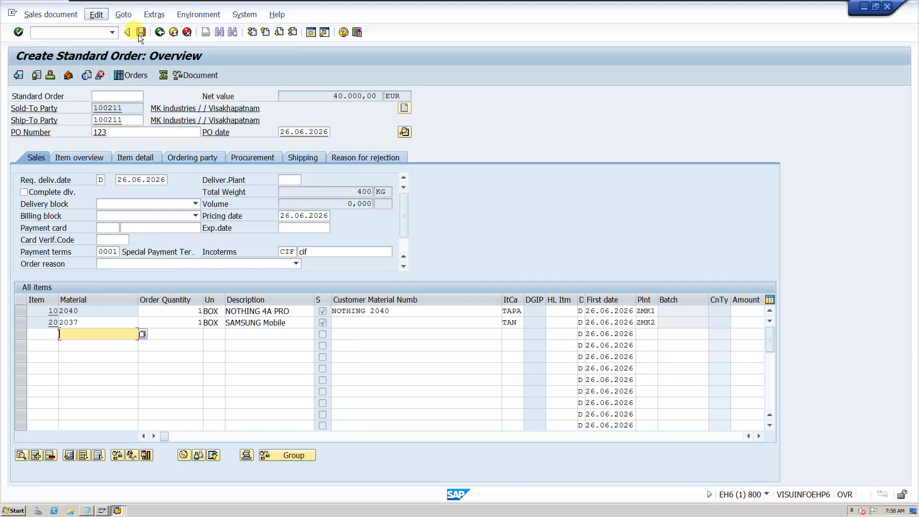
left_click(97, 14)
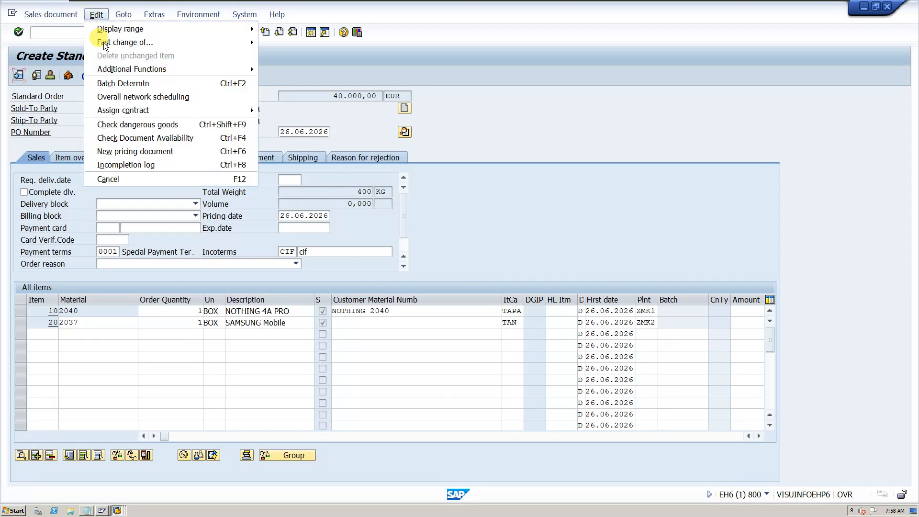
left_click(131, 170)
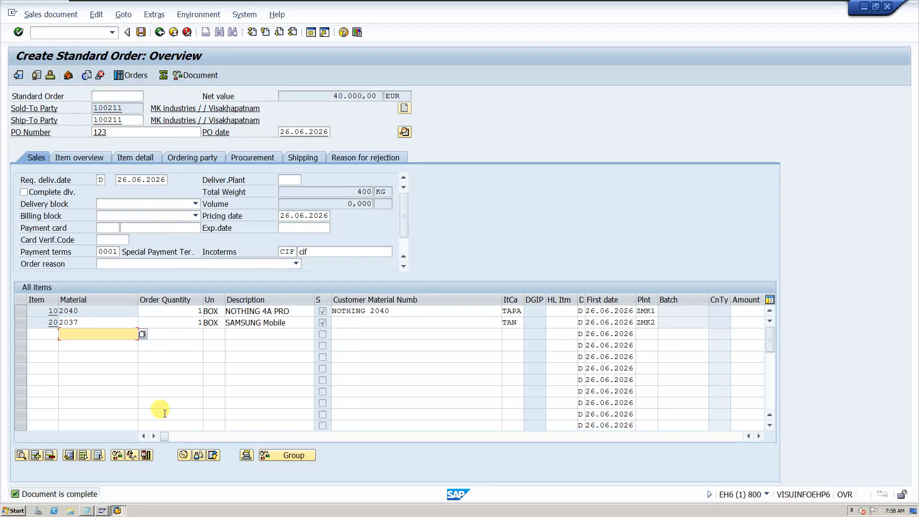
left_click(142, 33)
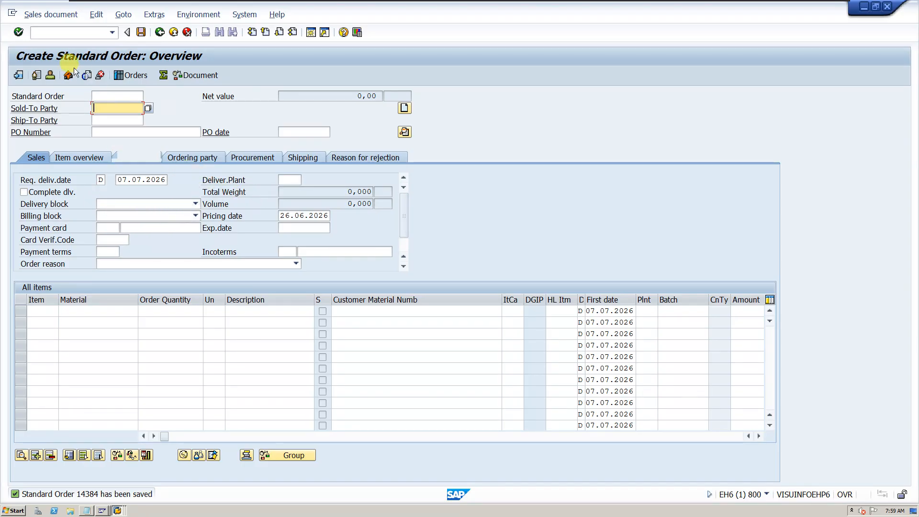
Open the just-saved standard order in change mode
left_click(52, 14)
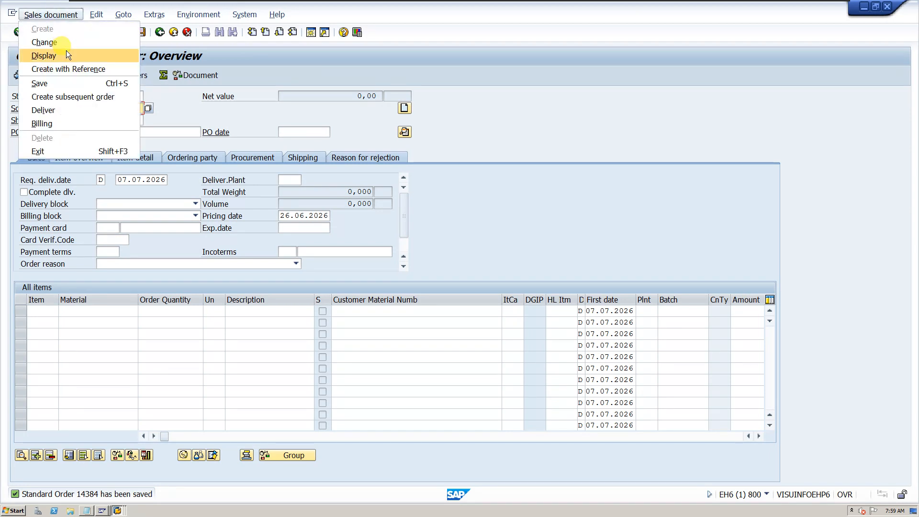
left_click(65, 44)
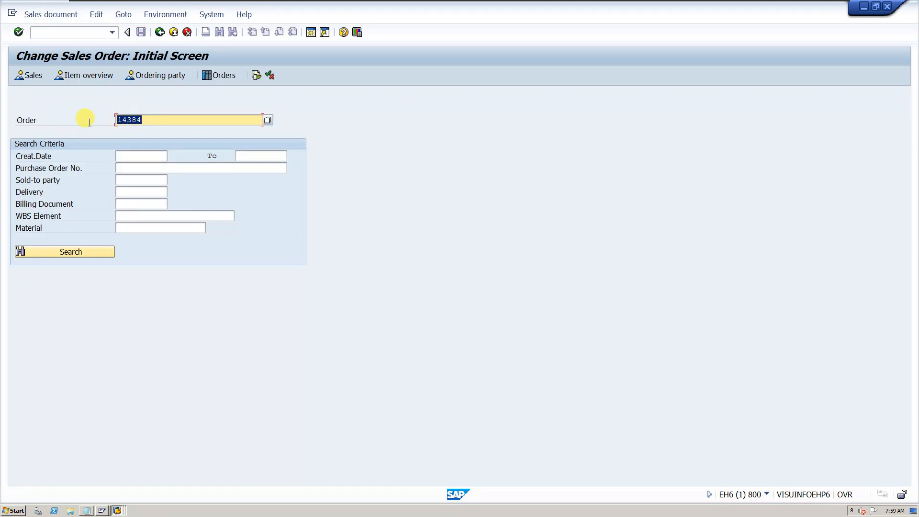
key("Return")
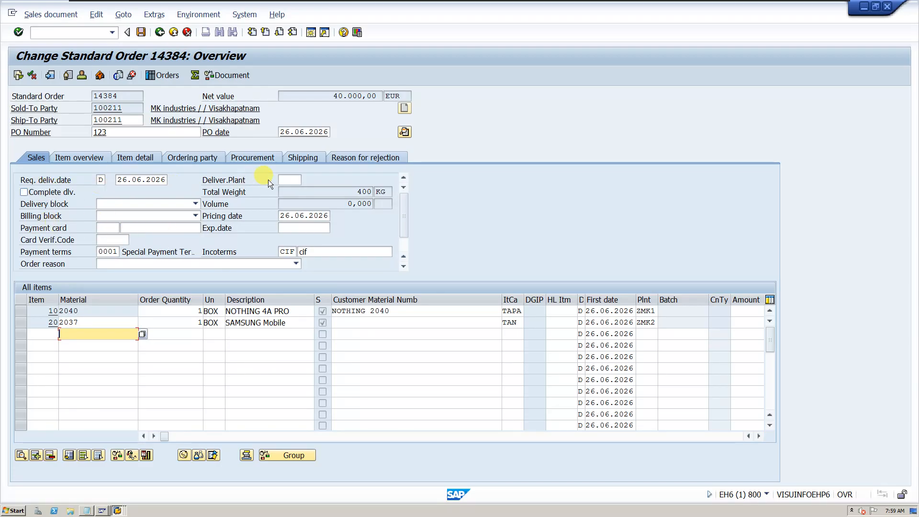
Read the field help for the order's delivering plant and close it
left_click(285, 182)
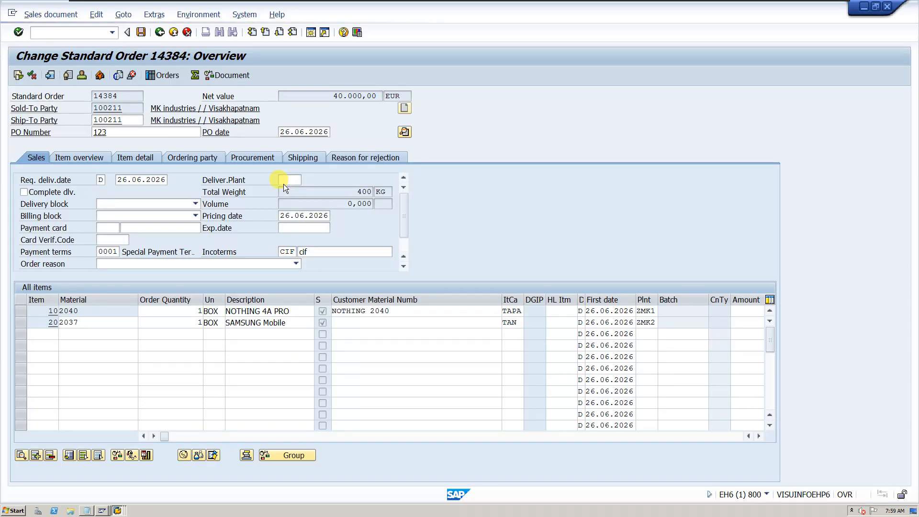
key("F1")
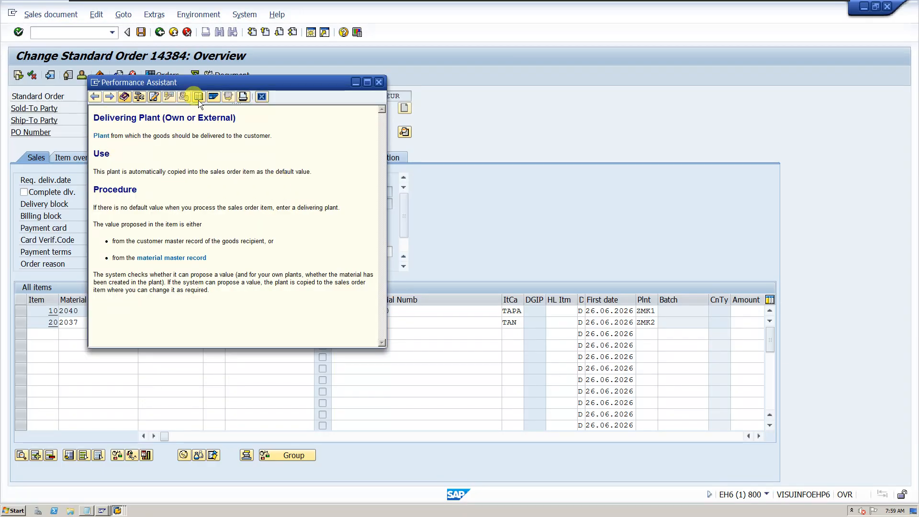
left_click_drag(206, 84, 357, 78)
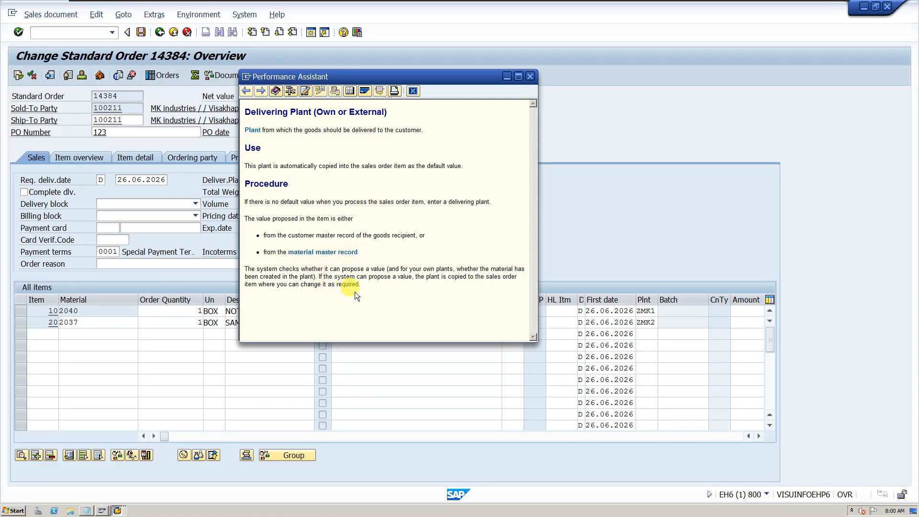
left_click(528, 77)
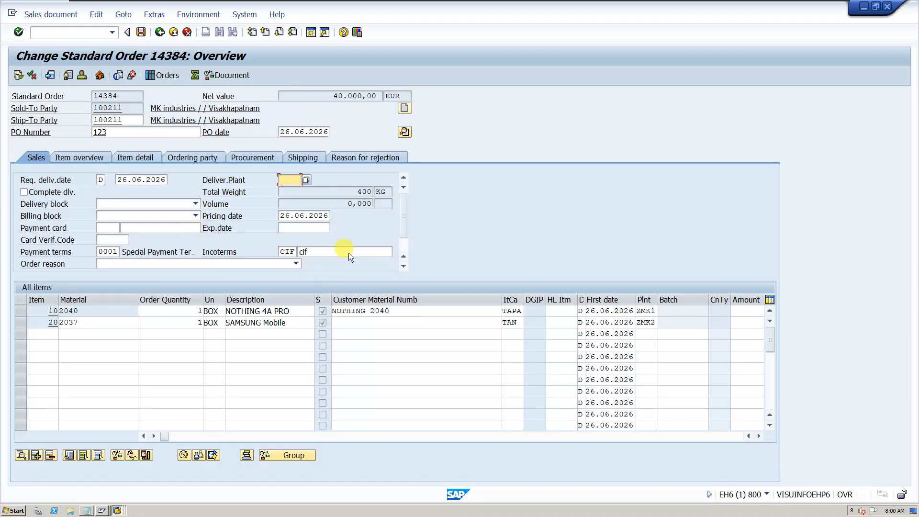
Switch to the PowerPoint presentation, start its slide show from the beginning and advance to the item category and scheduling category slide
mouse_move(747, 3)
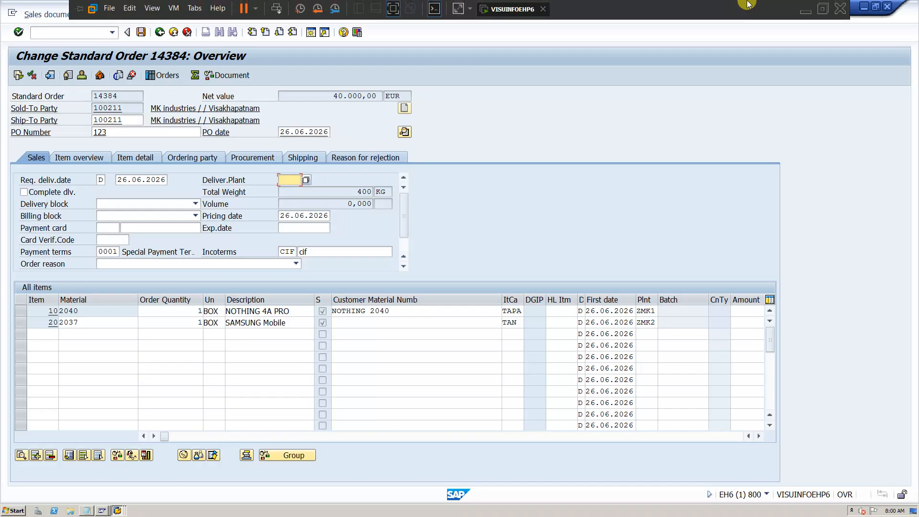
left_click(806, 10)
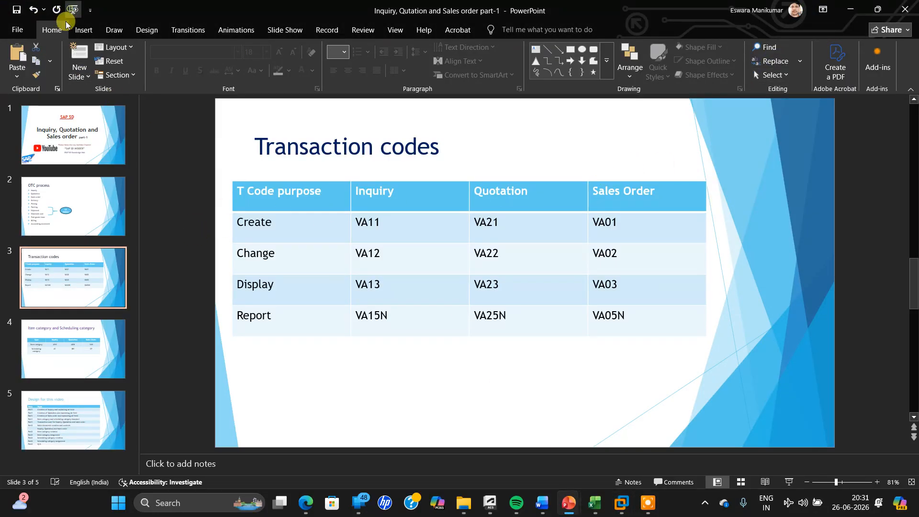
left_click(73, 9)
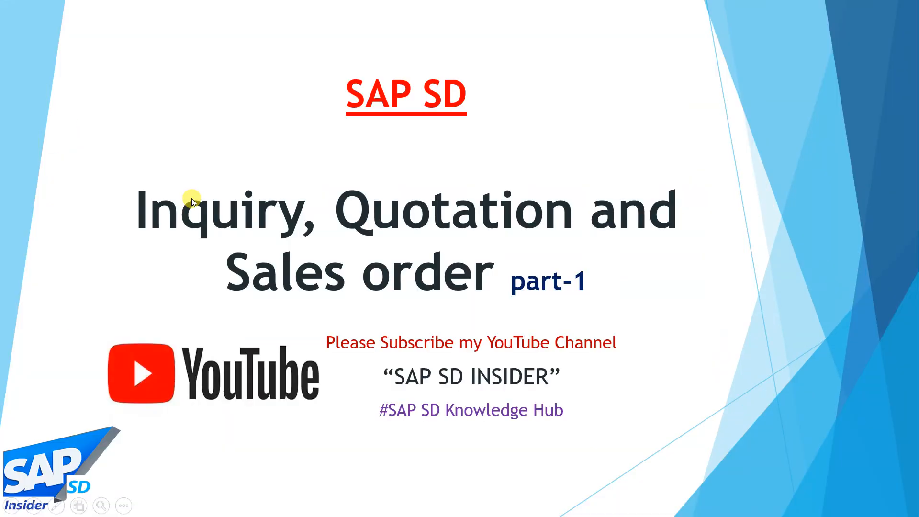
left_click(192, 198)
key("Right")
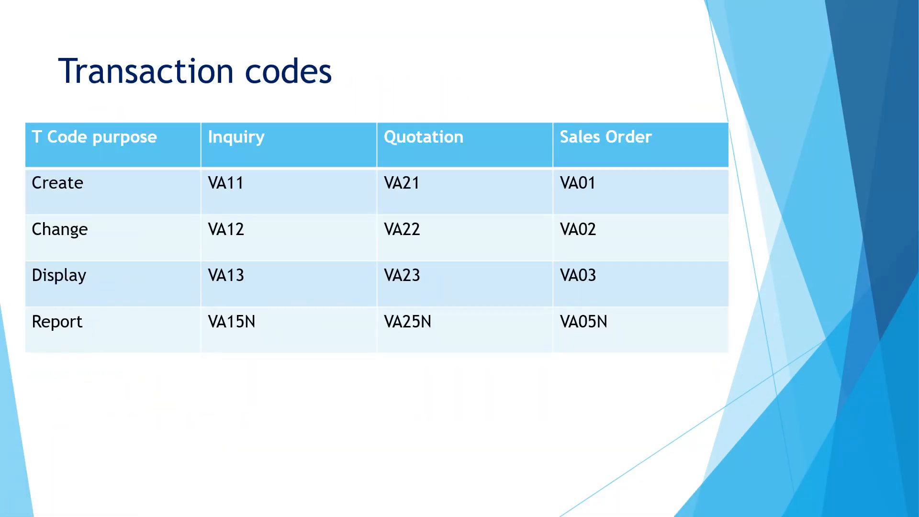
key("Right")
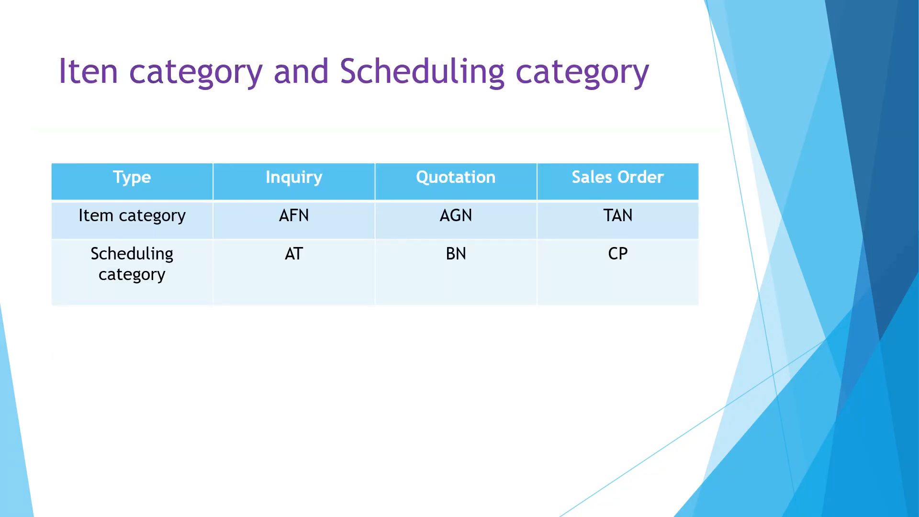